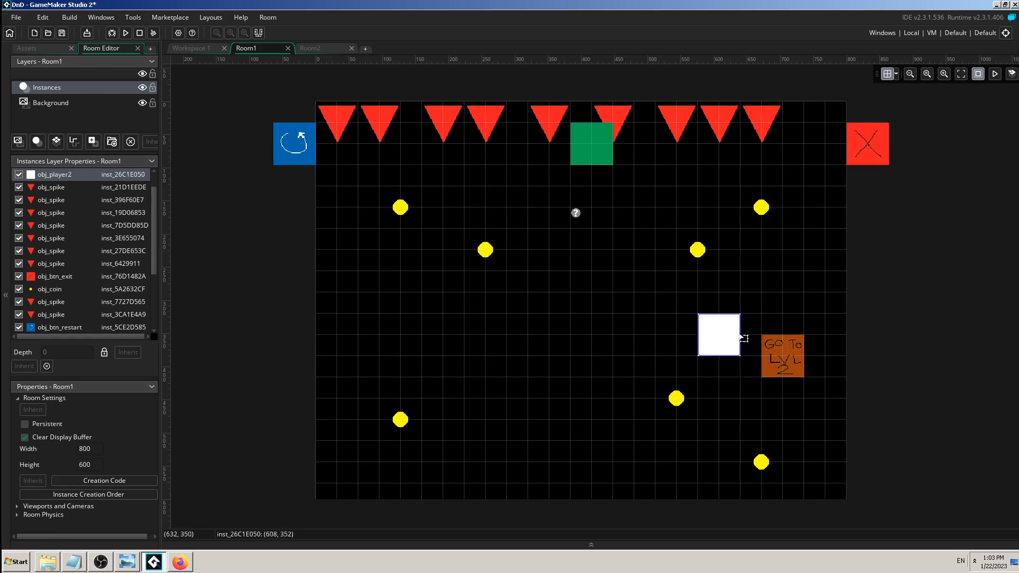
View the Create Instance title image and the YouTube channel's playlists page, and return to the GameMaker workspace
{"action": "left_click", "coordinate": [191, 47]}
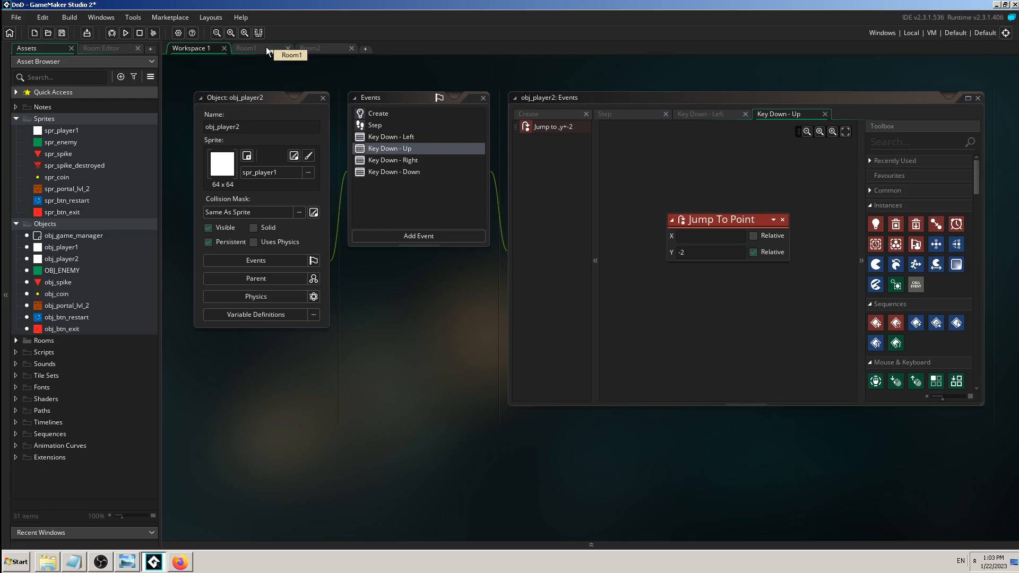
{"action": "left_click", "coordinate": [132, 560]}
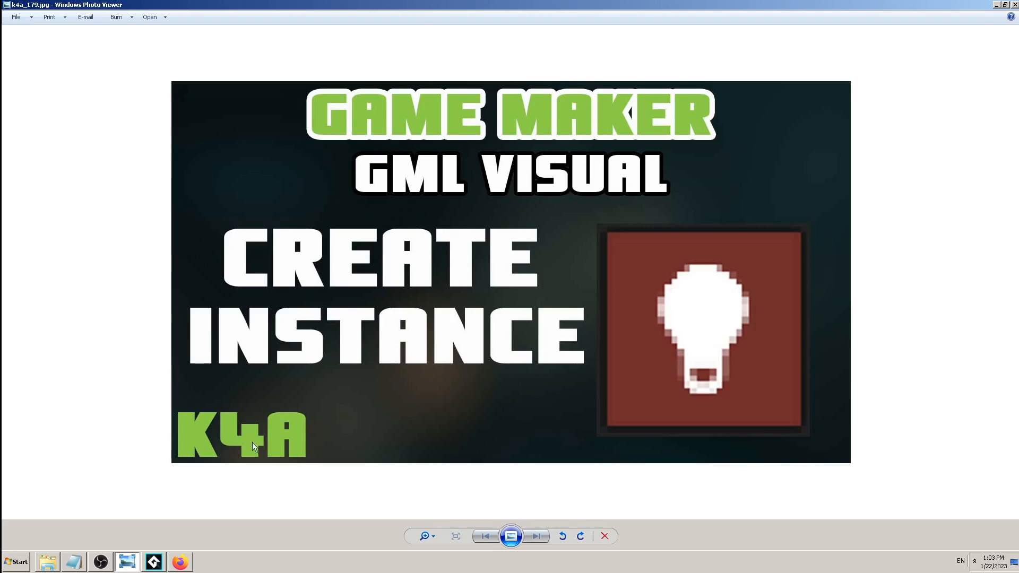
{"action": "left_click", "coordinate": [178, 560]}
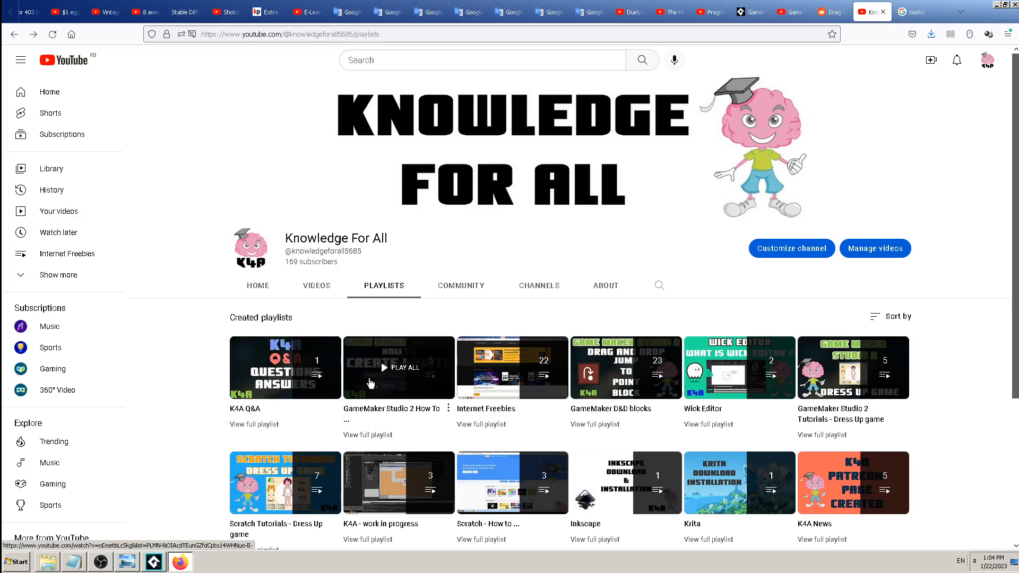
{"action": "left_click", "coordinate": [154, 561]}
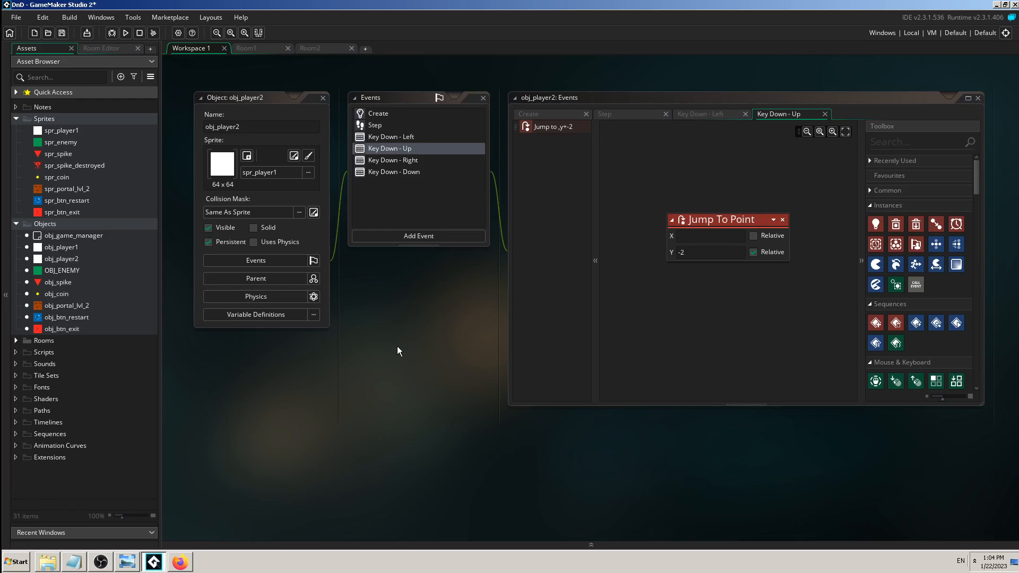
Look over the Room1 layout and return to the workspace showing obj_player2's events
{"action": "left_click", "coordinate": [244, 48]}
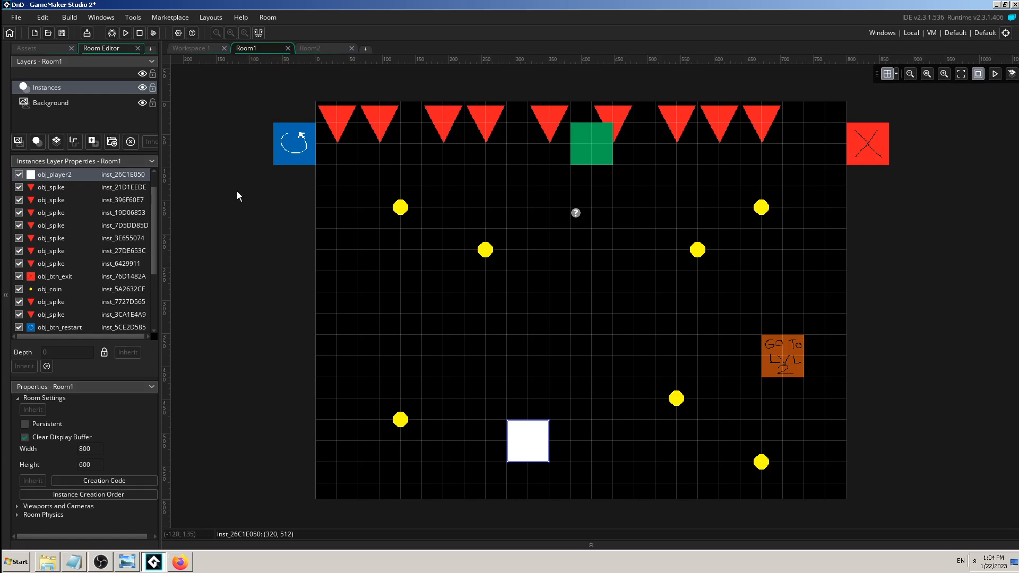
{"action": "left_click", "coordinate": [107, 564]}
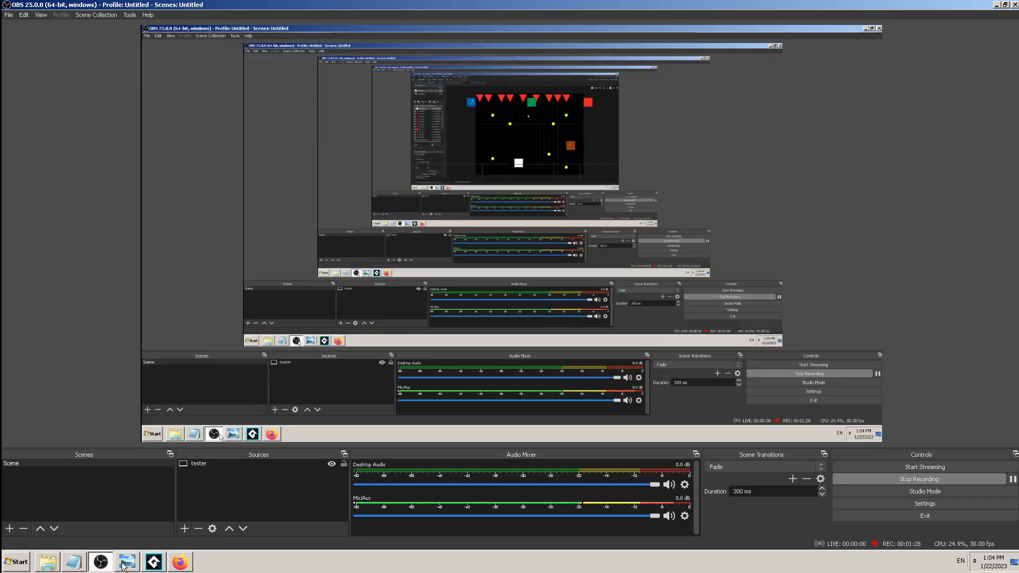
{"action": "left_click", "coordinate": [154, 563]}
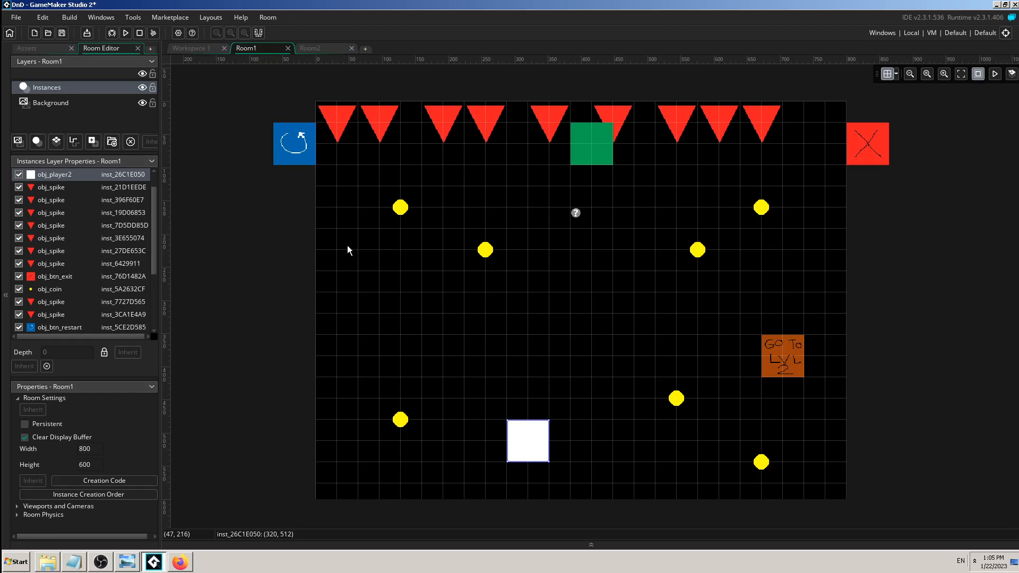
{"action": "left_click", "coordinate": [190, 48]}
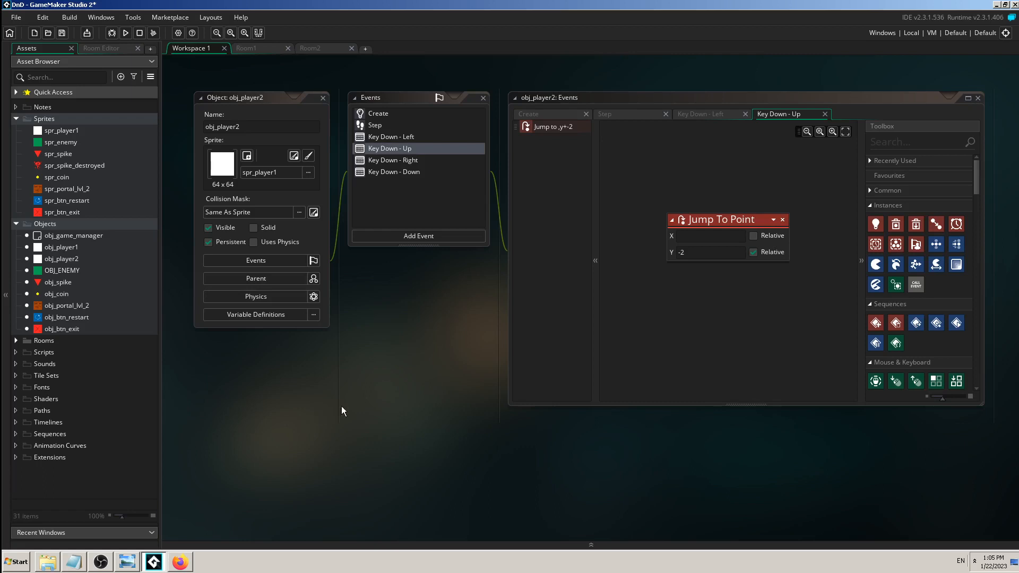
Switch to the browser to examine the Food & Wine cookie cutter image, and return to GameMaker
{"action": "left_click", "coordinate": [180, 562]}
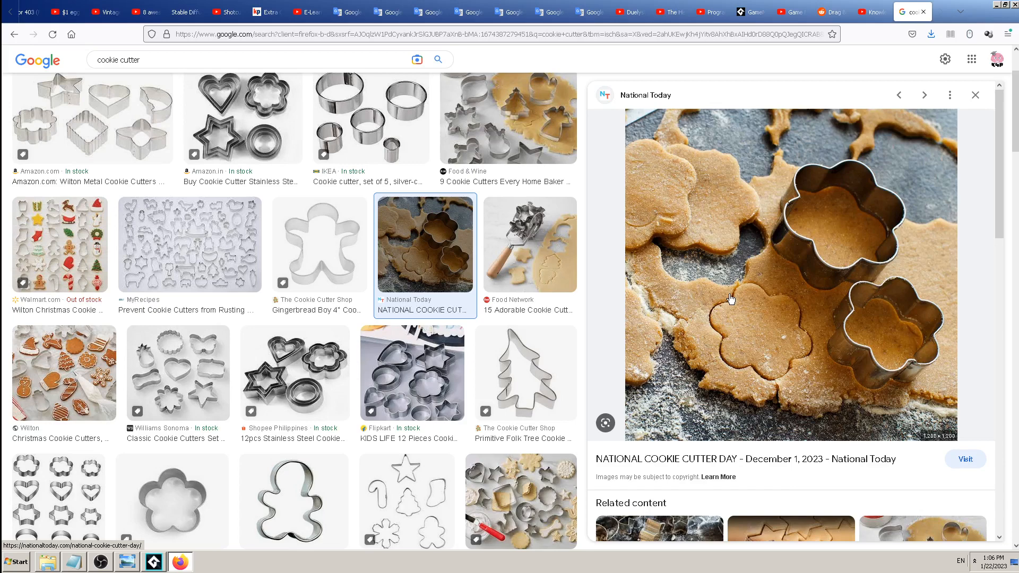
{"action": "scroll", "coordinate": [751, 298], "scroll_direction": "up", "scroll_amount": 2}
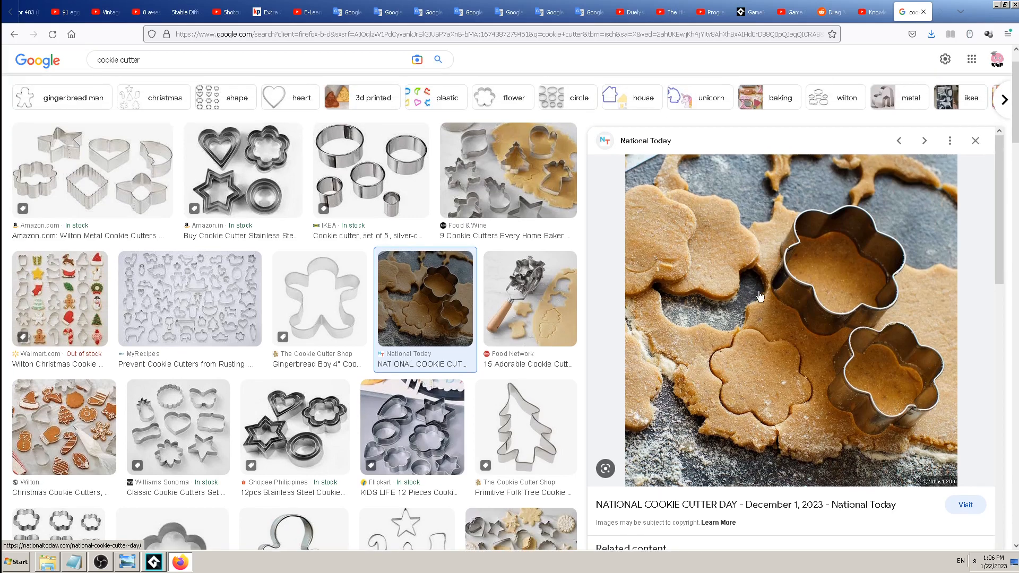
{"action": "left_click", "coordinate": [546, 192]}
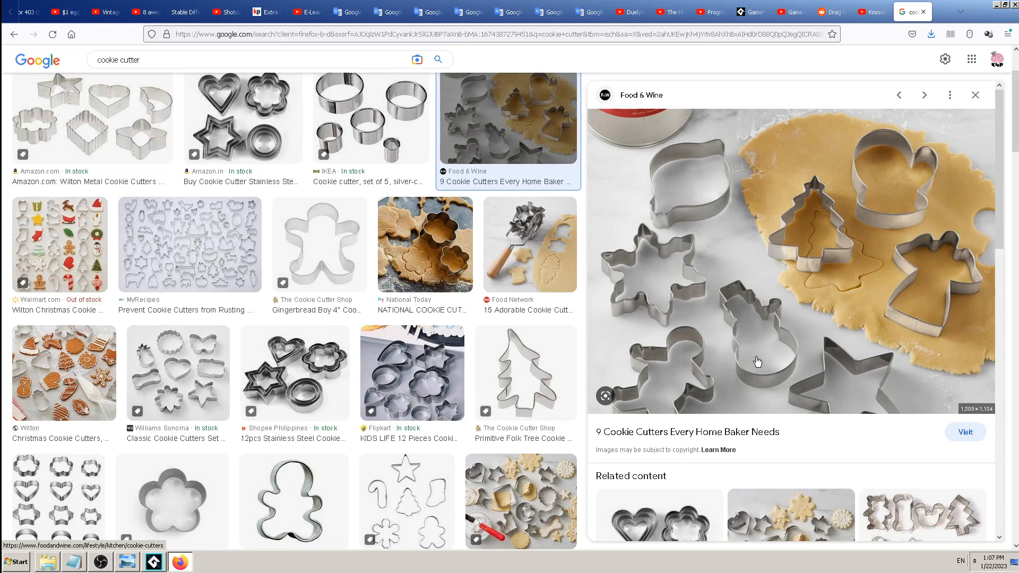
{"action": "left_click", "coordinate": [155, 562]}
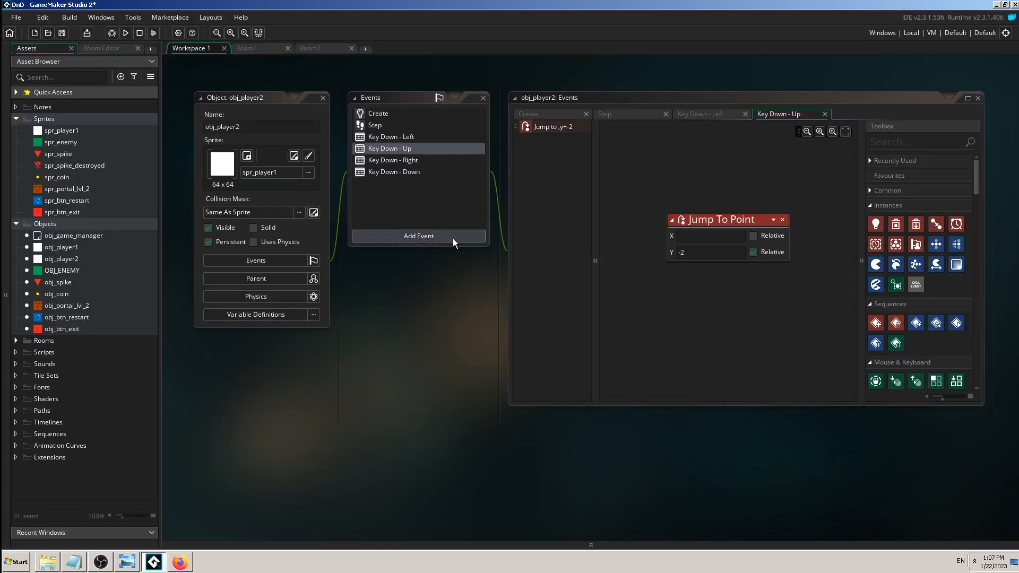
{"action": "left_click", "coordinate": [100, 561]}
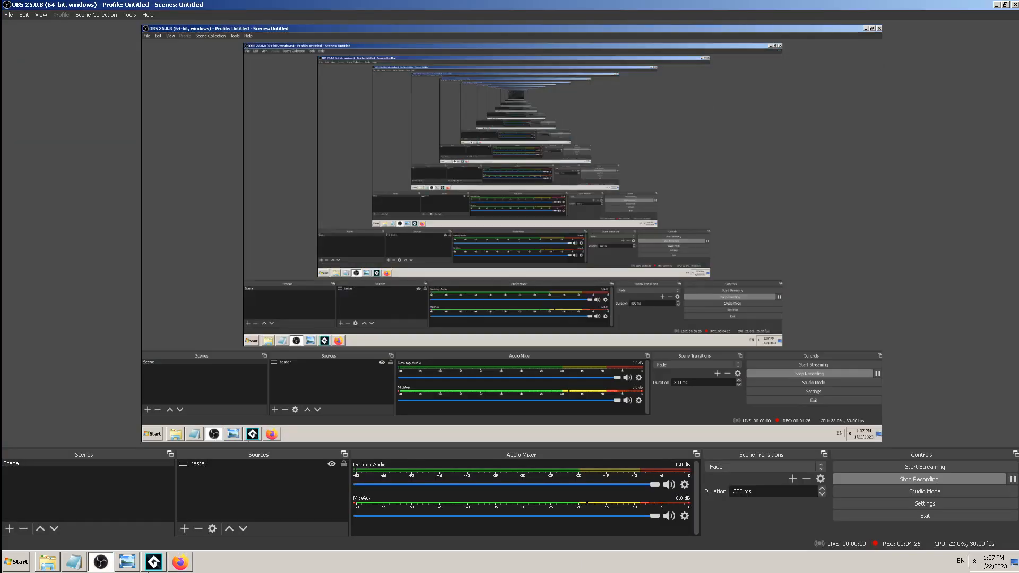
{"action": "left_click", "coordinate": [153, 562]}
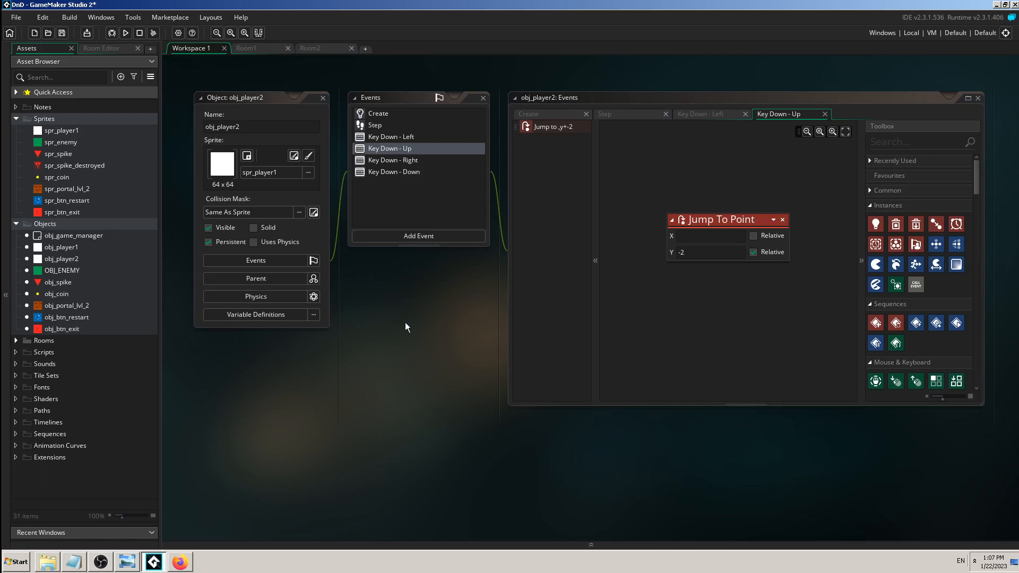
Reposition the white obj_player2 instance in Room1 to (256, 512)
{"action": "left_click", "coordinate": [257, 47]}
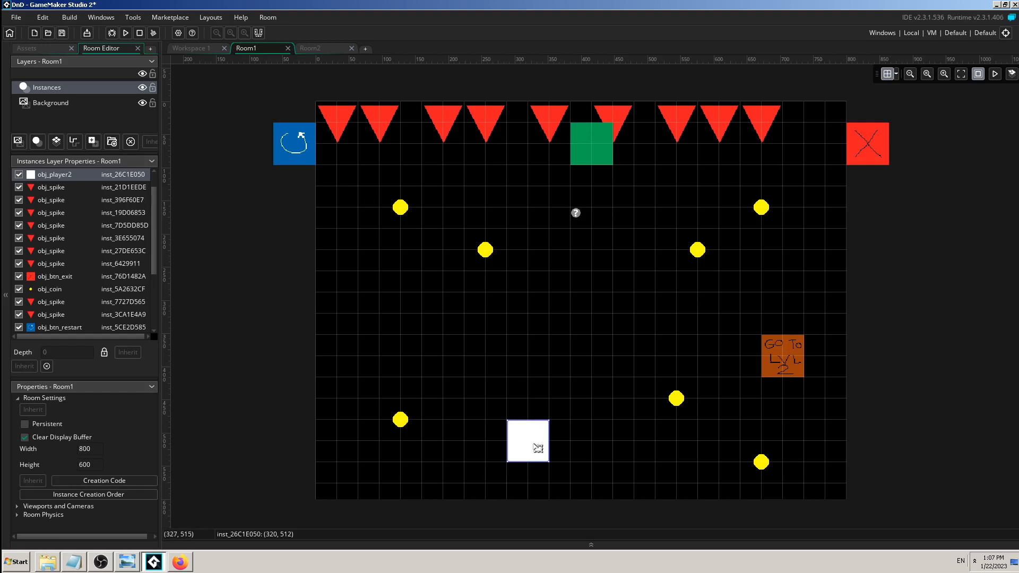
{"action": "left_click_drag", "start_coordinate": [538, 448], "coordinate": [556, 347]}
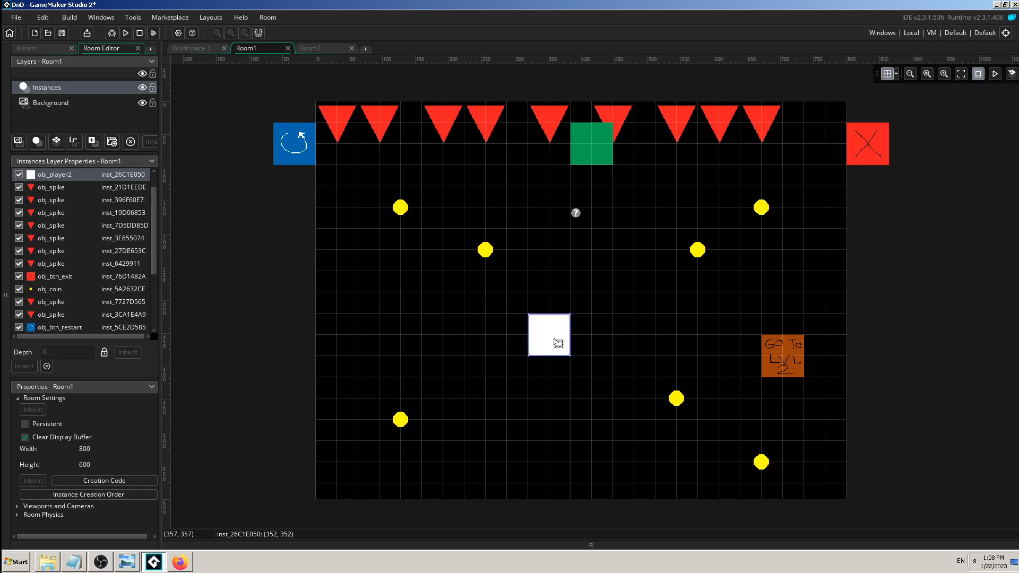
{"action": "mouse_move", "coordinate": [554, 344]}
{"action": "left_mouse_down"}
{"action": "mouse_move", "coordinate": [431, 350]}
{"action": "mouse_move", "coordinate": [413, 370]}
{"action": "mouse_move", "coordinate": [413, 355]}
{"action": "mouse_move", "coordinate": [544, 354]}
{"action": "left_mouse_up"}
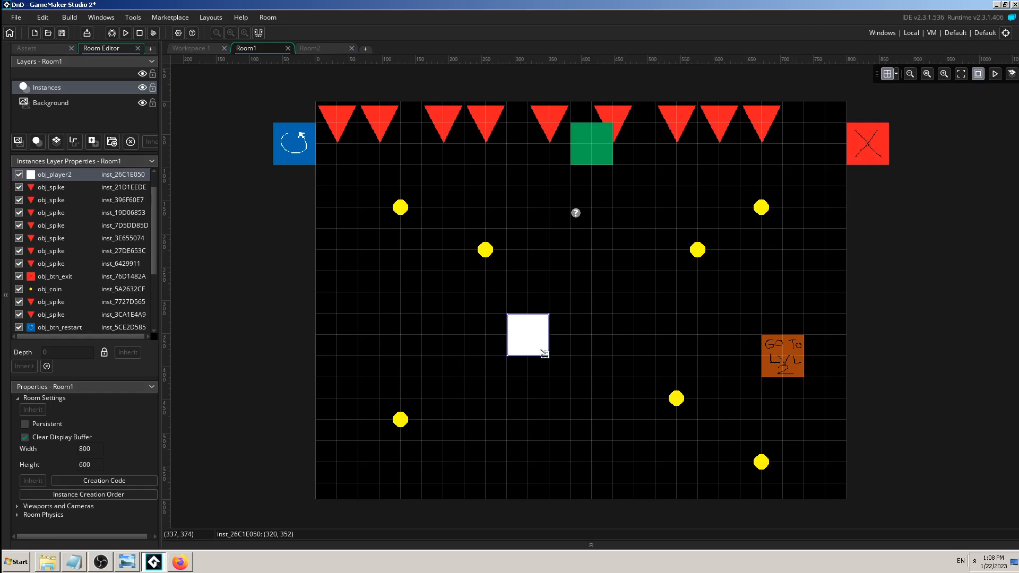
{"action": "left_click_drag", "start_coordinate": [544, 353], "coordinate": [495, 432]}
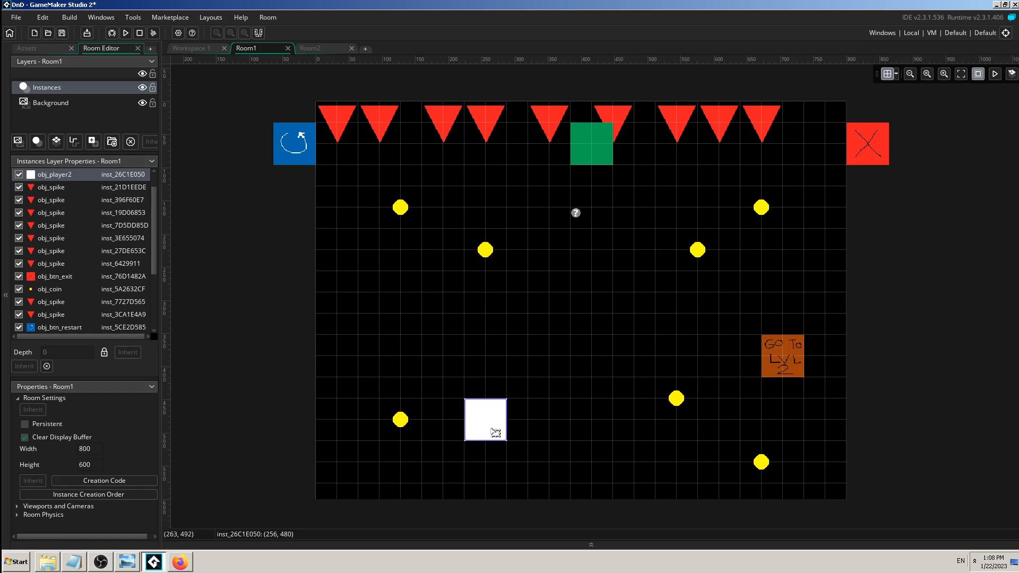
{"action": "mouse_move", "coordinate": [495, 433]}
{"action": "left_mouse_down"}
{"action": "mouse_move", "coordinate": [480, 367]}
{"action": "mouse_move", "coordinate": [492, 450]}
{"action": "left_mouse_up"}
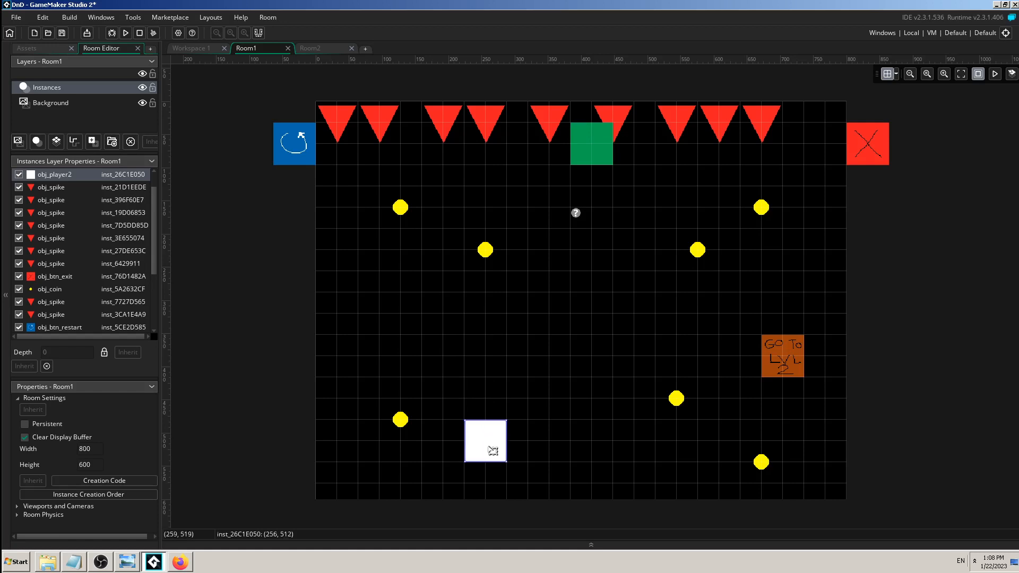
Add a Key Pressed event for the letter E to obj_player2
{"action": "left_click", "coordinate": [193, 48]}
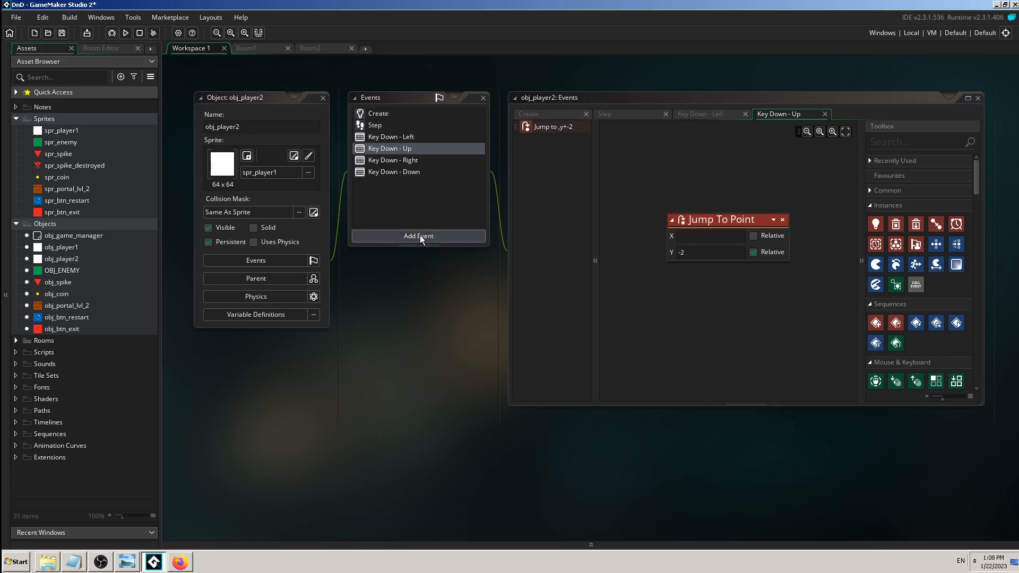
{"action": "left_click", "coordinate": [247, 52]}
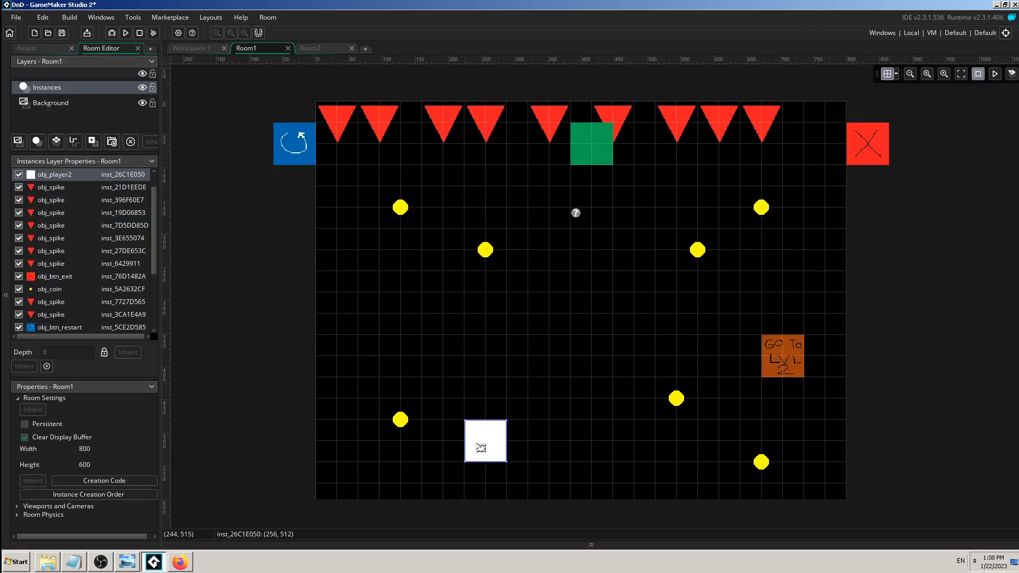
{"action": "left_click", "coordinate": [195, 52]}
{"action": "left_click", "coordinate": [414, 238]}
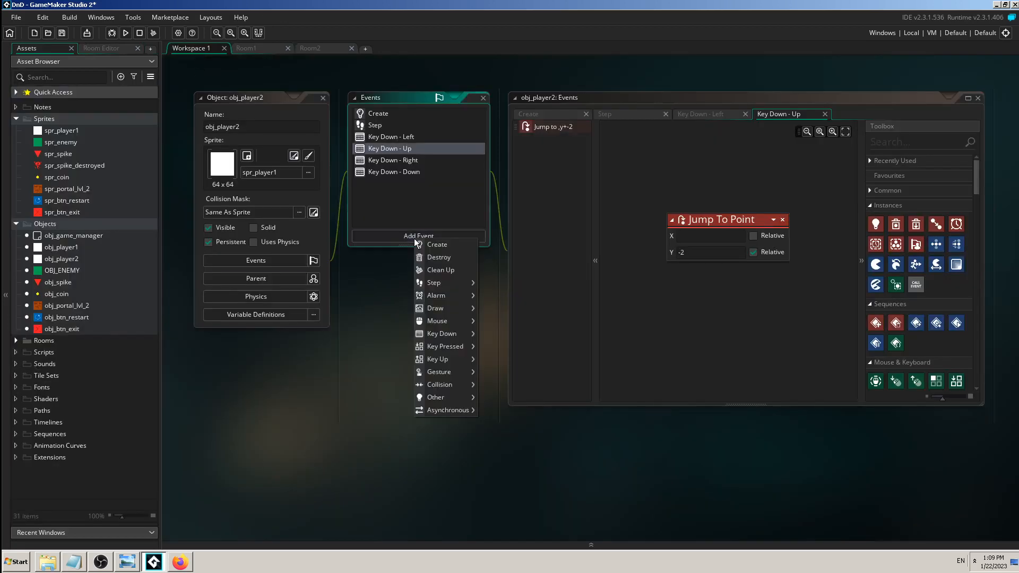
{"action": "mouse_move", "coordinate": [455, 402]}
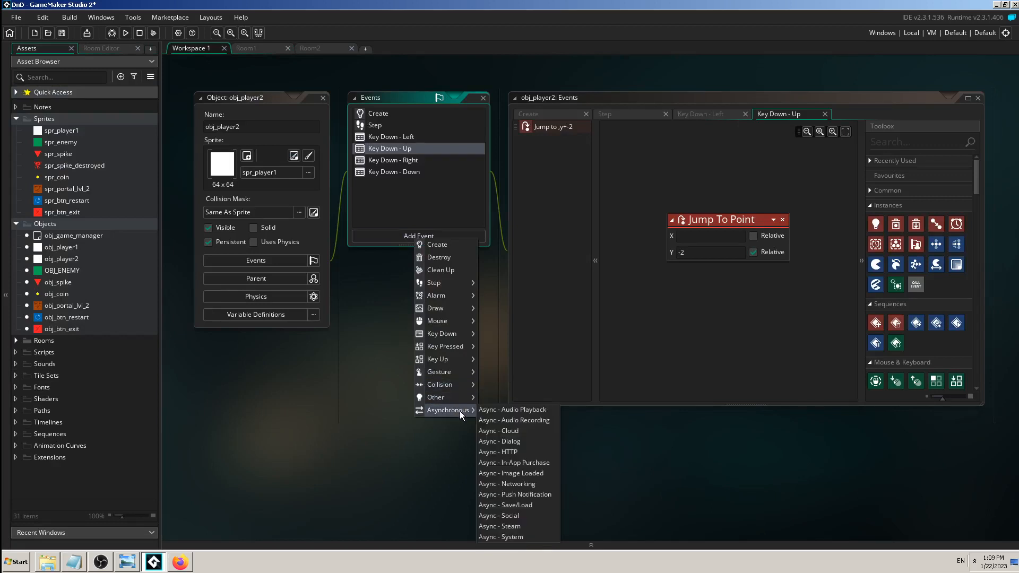
{"action": "mouse_move", "coordinate": [447, 336]}
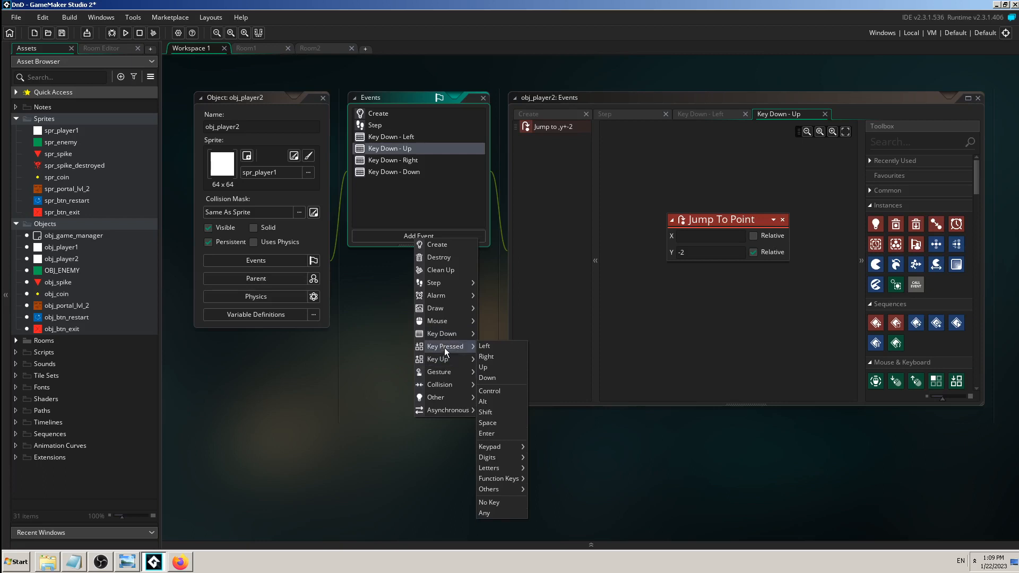
{"action": "mouse_move", "coordinate": [504, 479]}
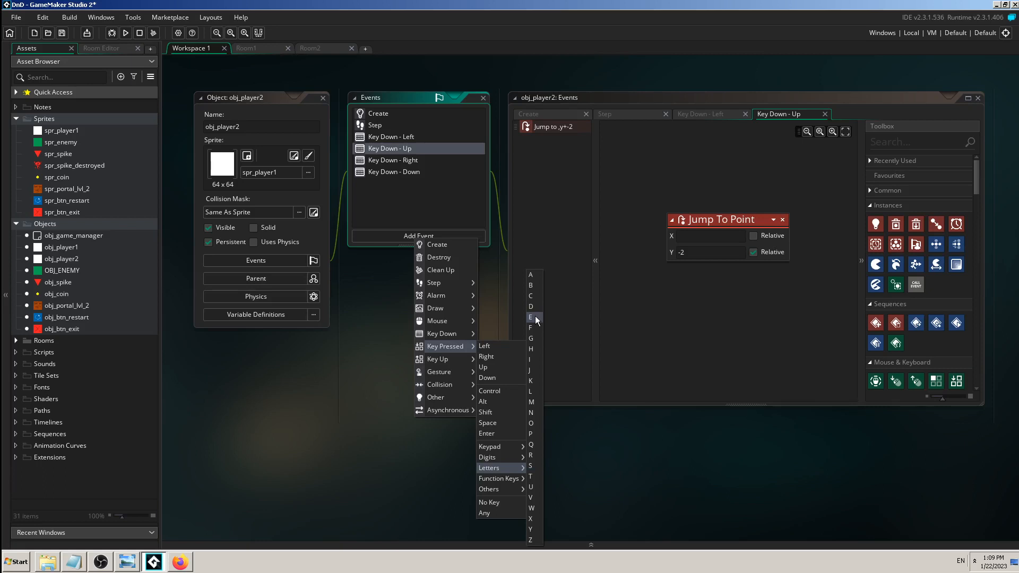
{"action": "left_click", "coordinate": [531, 317]}
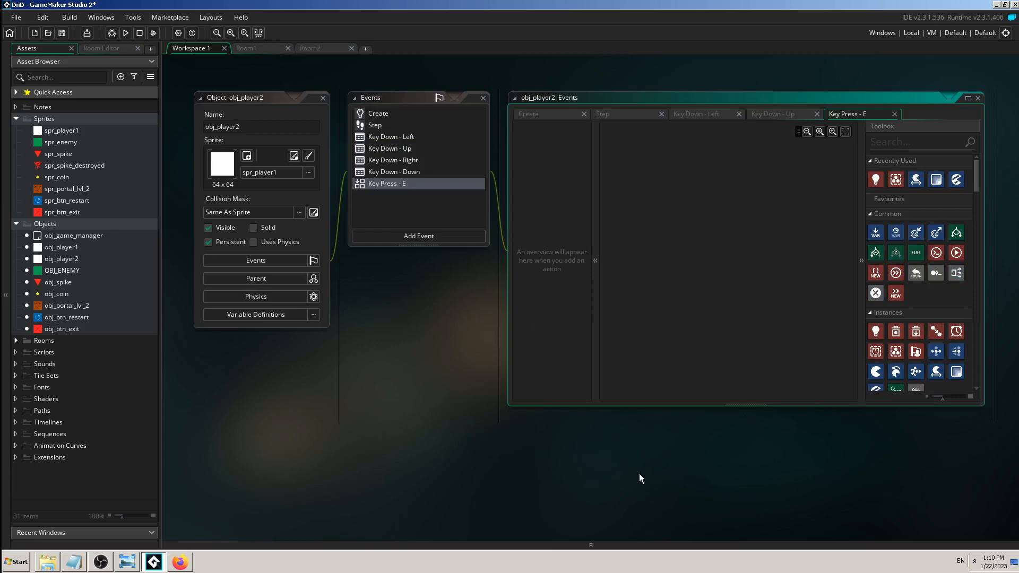
Collapse the Common and Recently Used action groups in the toolbox of the Key Press - E event
{"action": "middle_click_drag", "start_coordinate": [645, 459], "coordinate": [631, 490]}
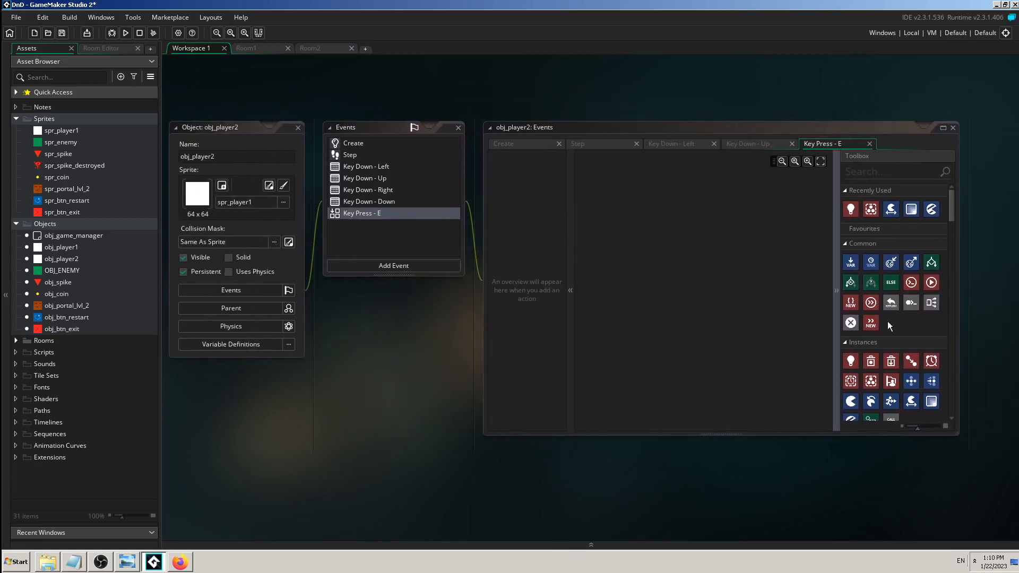
{"action": "middle_click_drag", "start_coordinate": [1004, 263], "coordinate": [832, 272]}
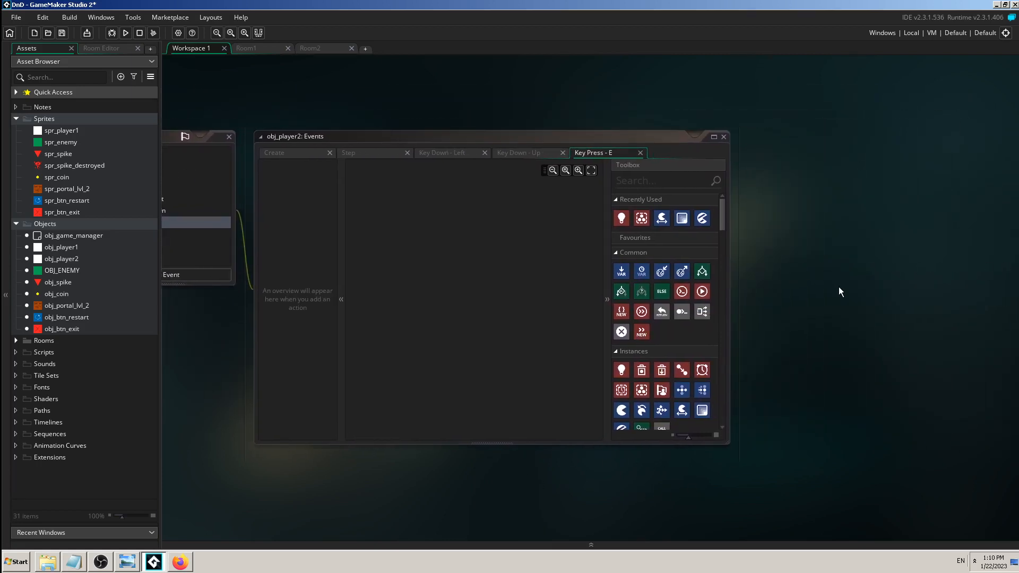
{"action": "scroll", "coordinate": [786, 239], "scroll_direction": "up", "scroll_amount": 5, "text": "ctrl"}
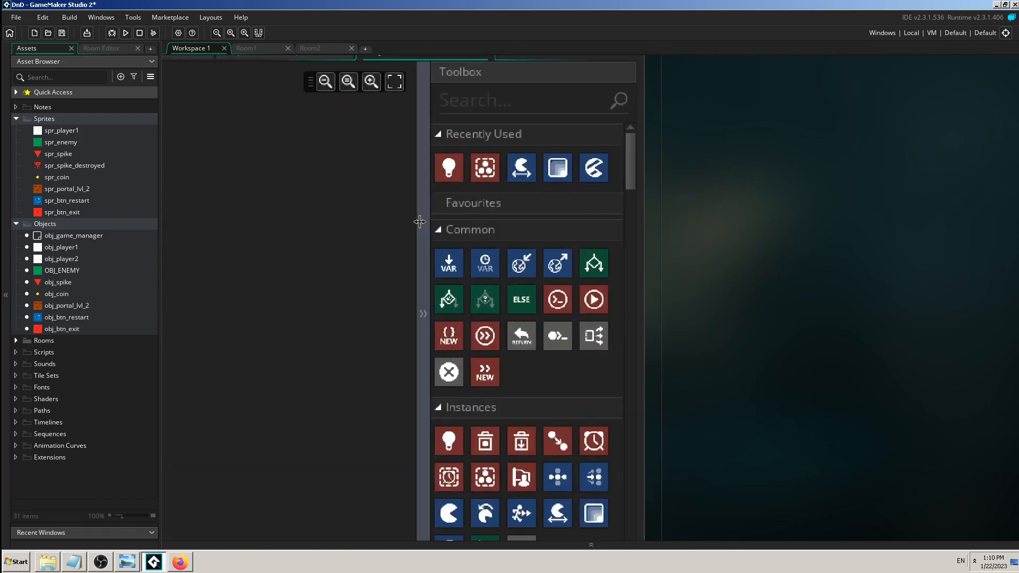
{"action": "left_click", "coordinate": [439, 230]}
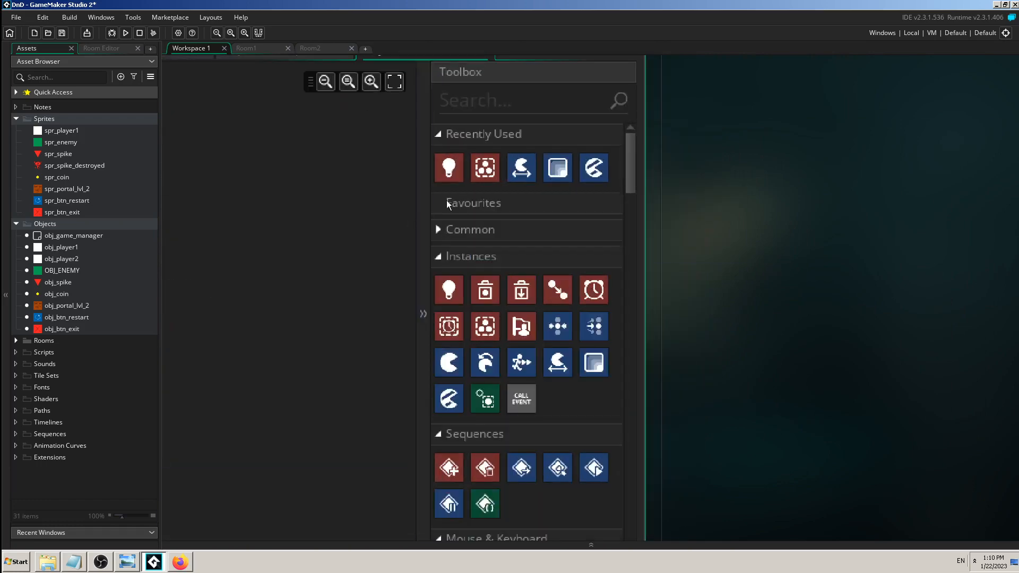
{"action": "left_click", "coordinate": [437, 136]}
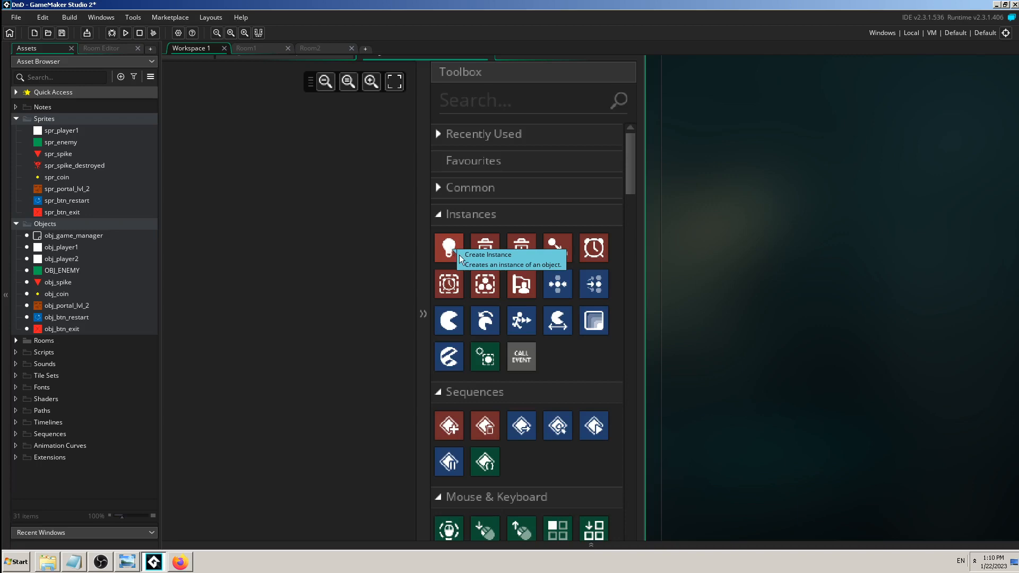
Add a Create Instance action to obj_player2's Key Press - E event
{"action": "left_click", "coordinate": [123, 567]}
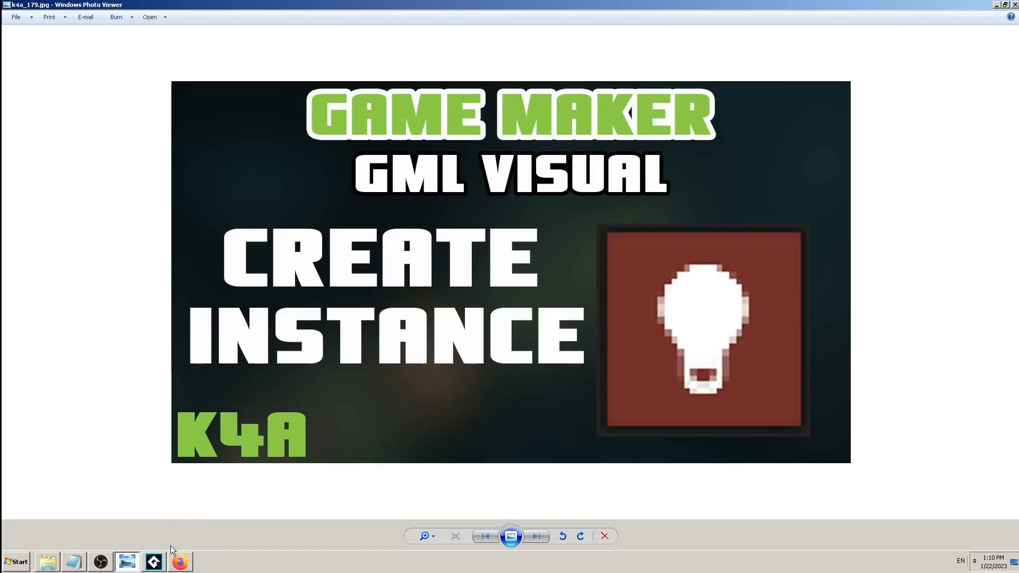
{"action": "left_click", "coordinate": [154, 561]}
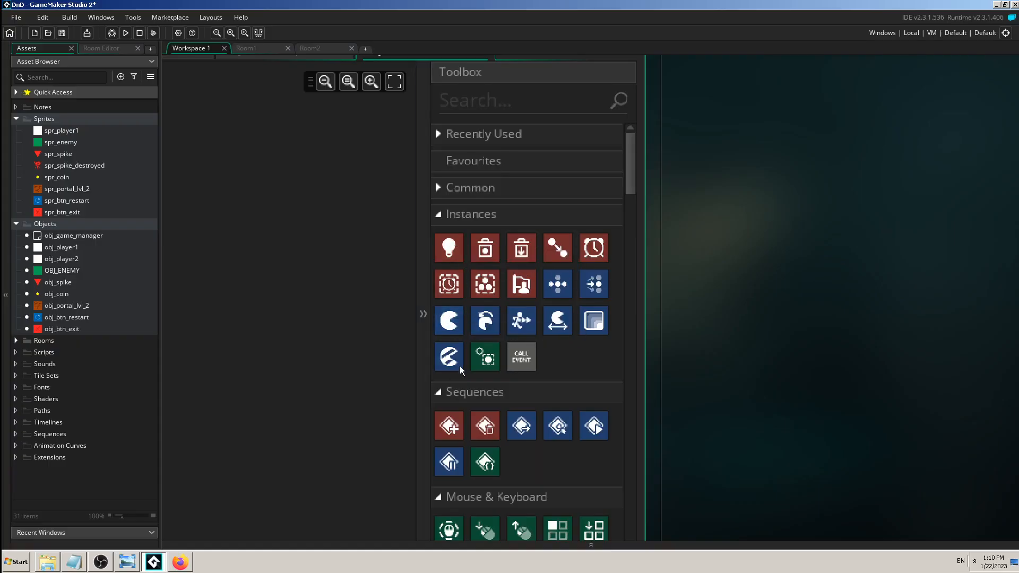
{"action": "left_click_drag", "start_coordinate": [449, 248], "coordinate": [207, 245]}
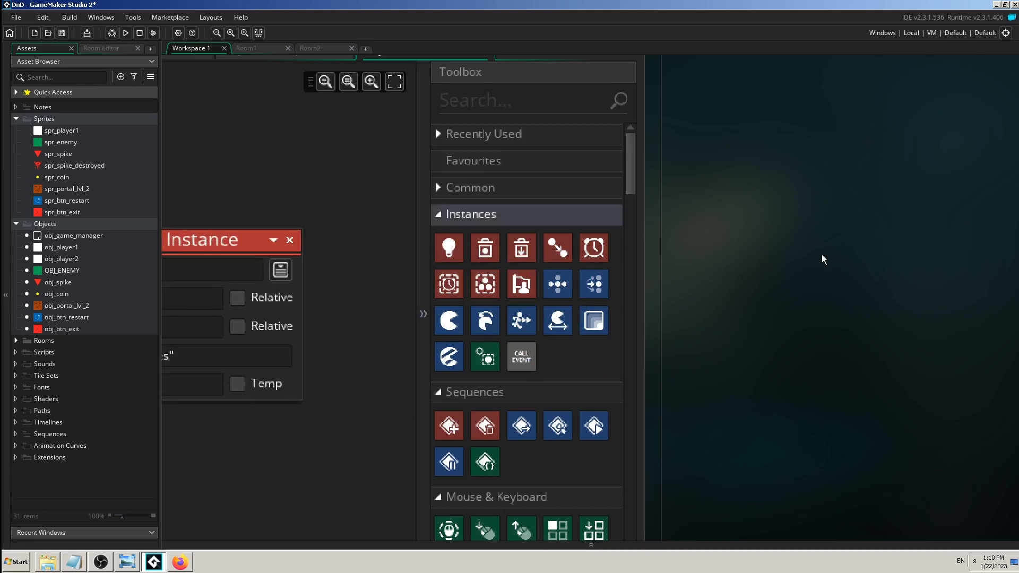
{"action": "scroll", "coordinate": [822, 253], "scroll_direction": "down", "scroll_amount": 3, "text": "ctrl"}
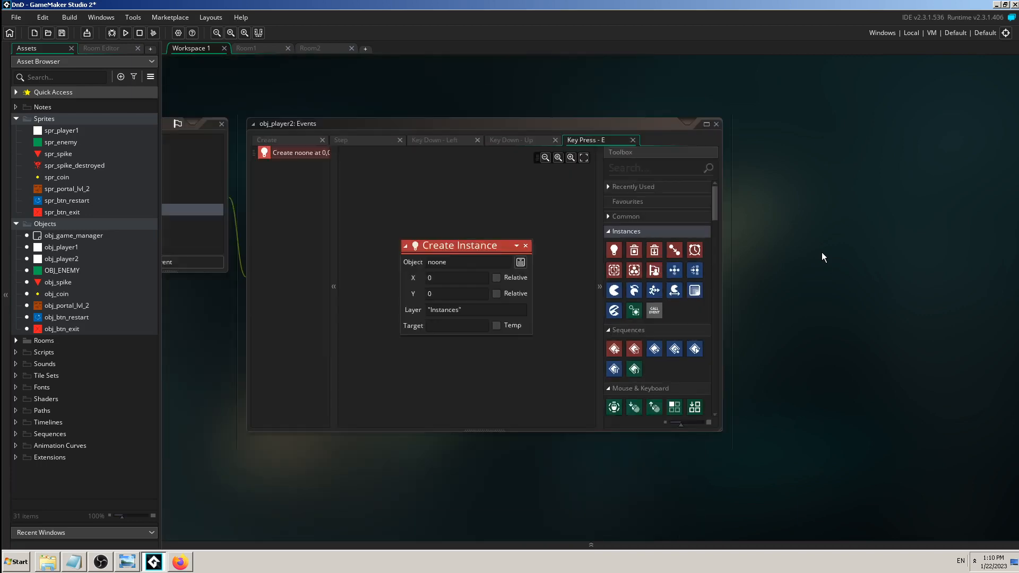
Browse the project objects that can be assigned to the Create Instance action in the Key Press - E event
{"action": "scroll", "coordinate": [822, 253], "scroll_direction": "up", "scroll_amount": 2, "text": "ctrl"}
{"action": "middle_click_drag", "start_coordinate": [313, 506], "coordinate": [650, 484]}
{"action": "middle_click_drag", "start_coordinate": [337, 345], "coordinate": [399, 333]}
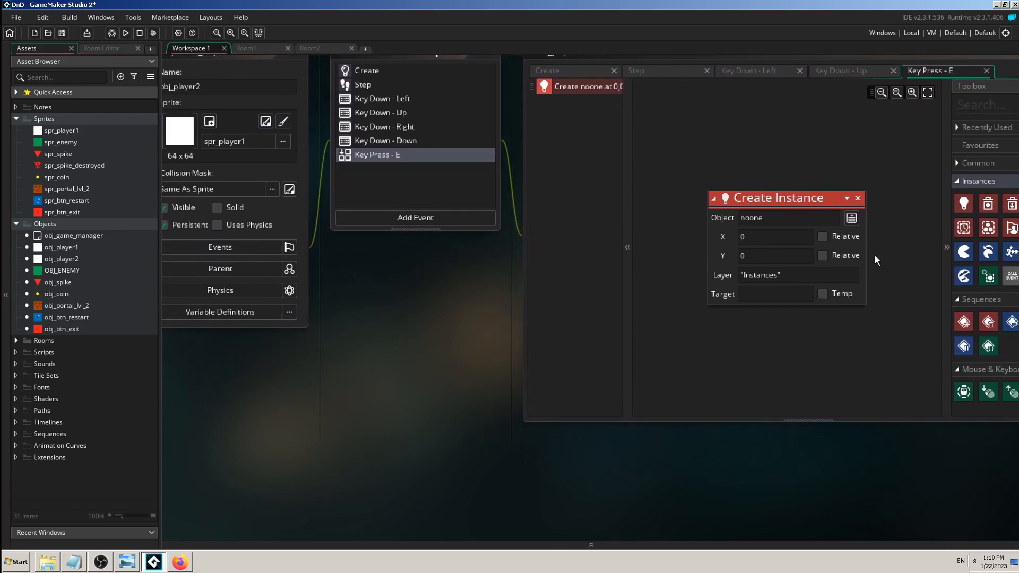
{"action": "left_click", "coordinate": [851, 218]}
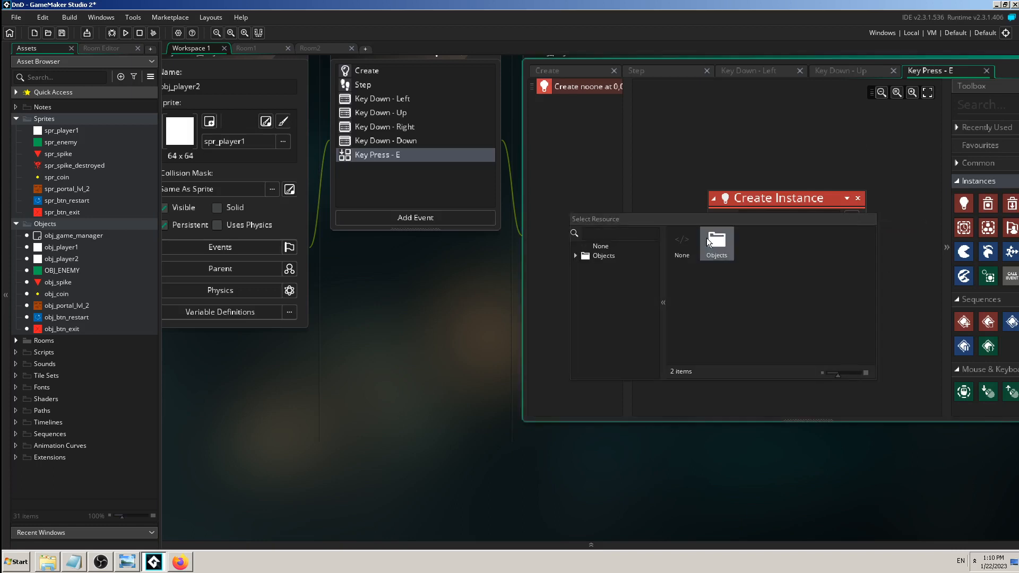
{"action": "double_click", "coordinate": [714, 245]}
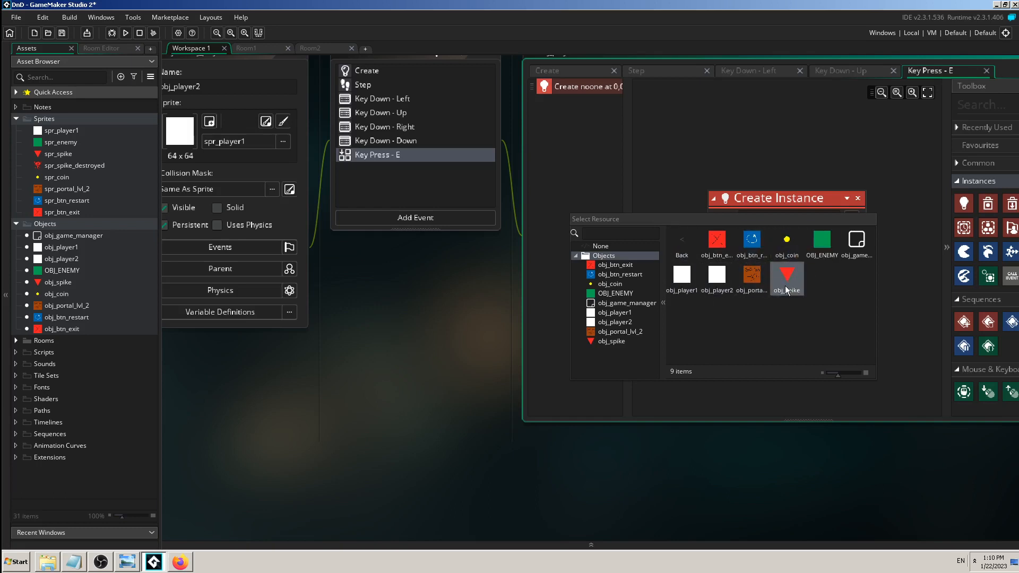
{"action": "left_click", "coordinate": [402, 397]}
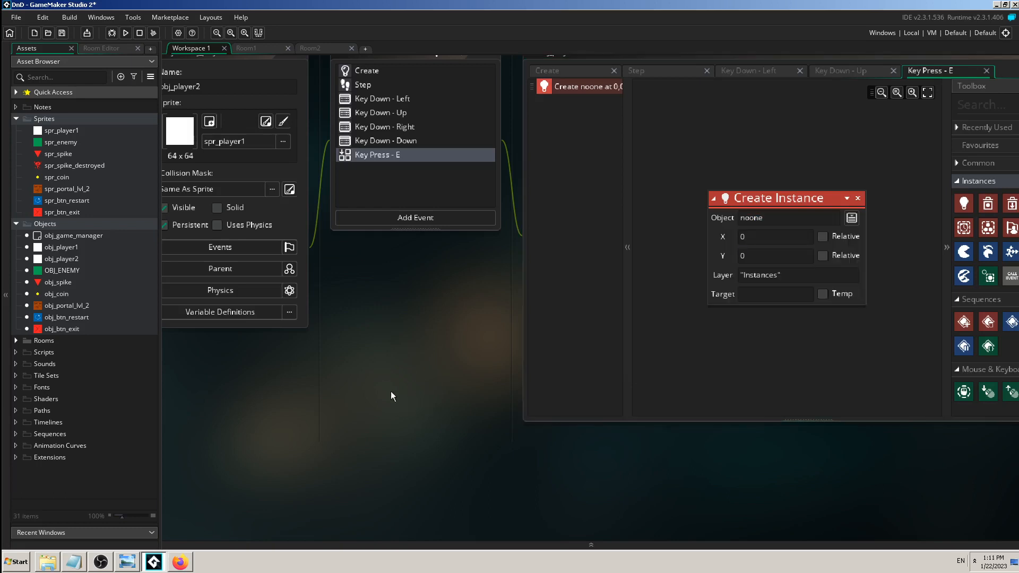
{"action": "left_click", "coordinate": [247, 49]}
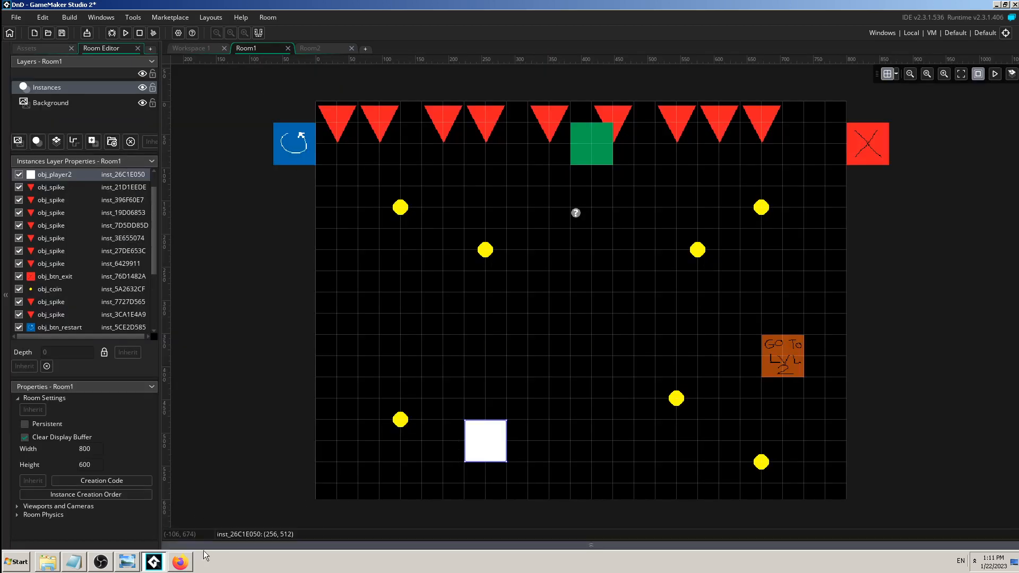
{"action": "left_click", "coordinate": [106, 565]}
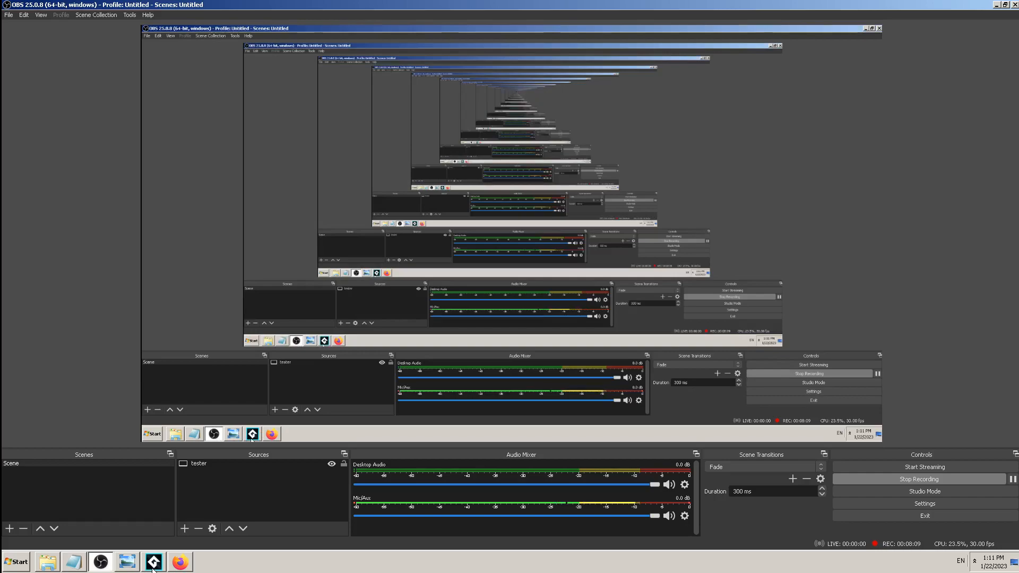
{"action": "left_click", "coordinate": [153, 562]}
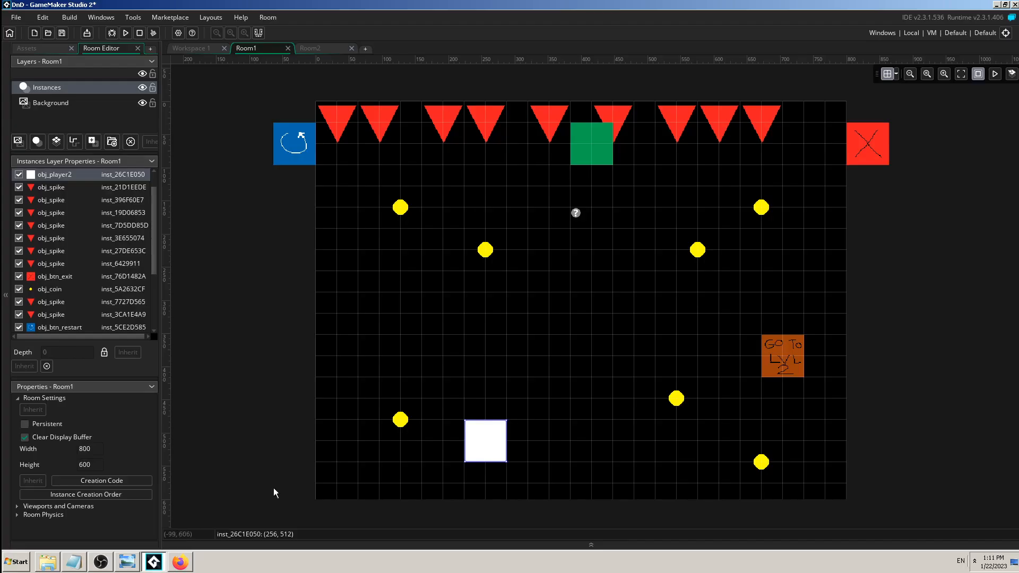
{"action": "left_click", "coordinate": [201, 48]}
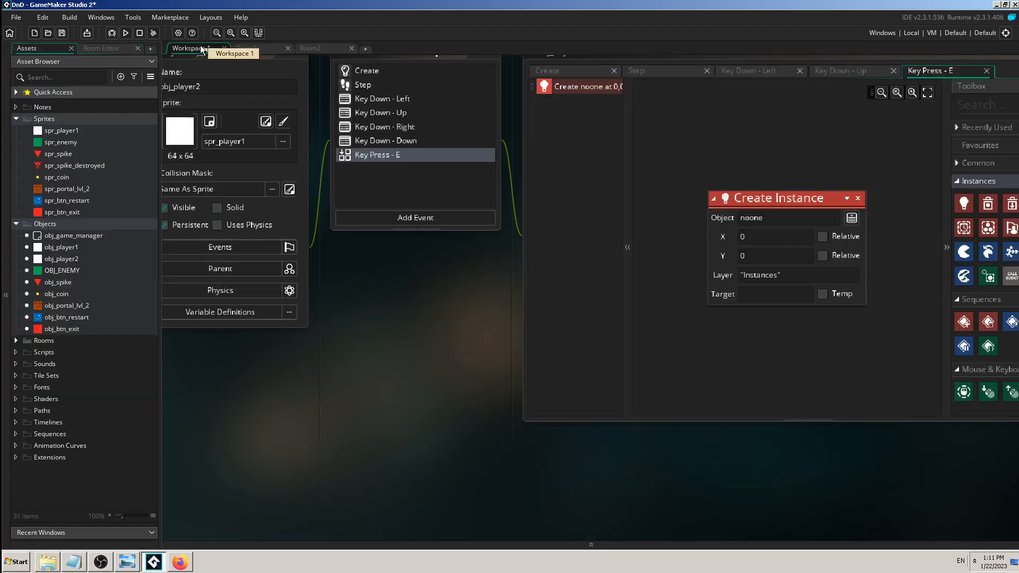
{"action": "middle_click_drag", "start_coordinate": [283, 436], "coordinate": [326, 378]}
{"action": "scroll", "coordinate": [391, 320], "scroll_direction": "down", "scroll_amount": 1, "text": "ctrl"}
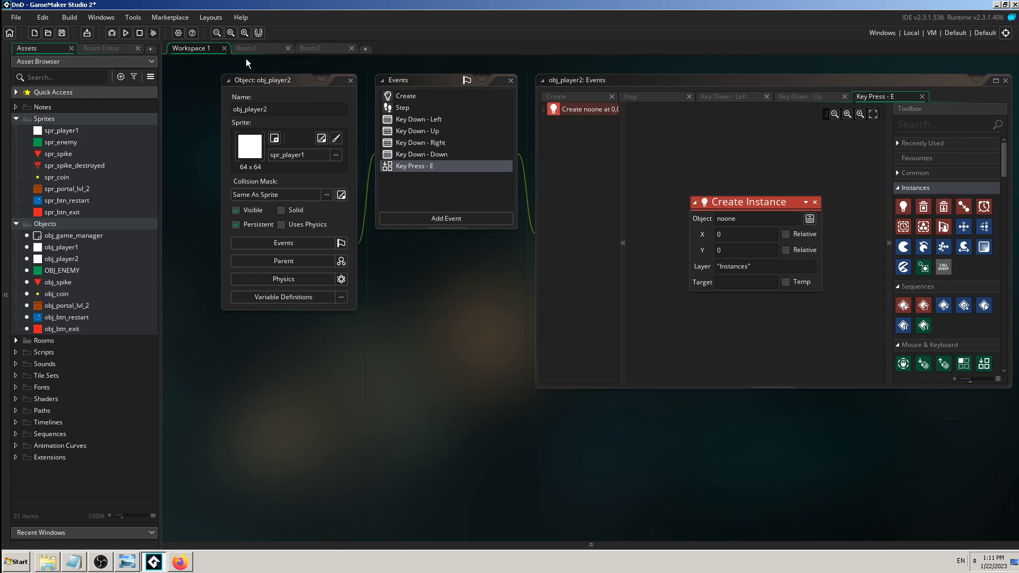
Create a new sprite named spr_egg in the Sprites group and open its image for editing
{"action": "left_click", "coordinate": [75, 117]}
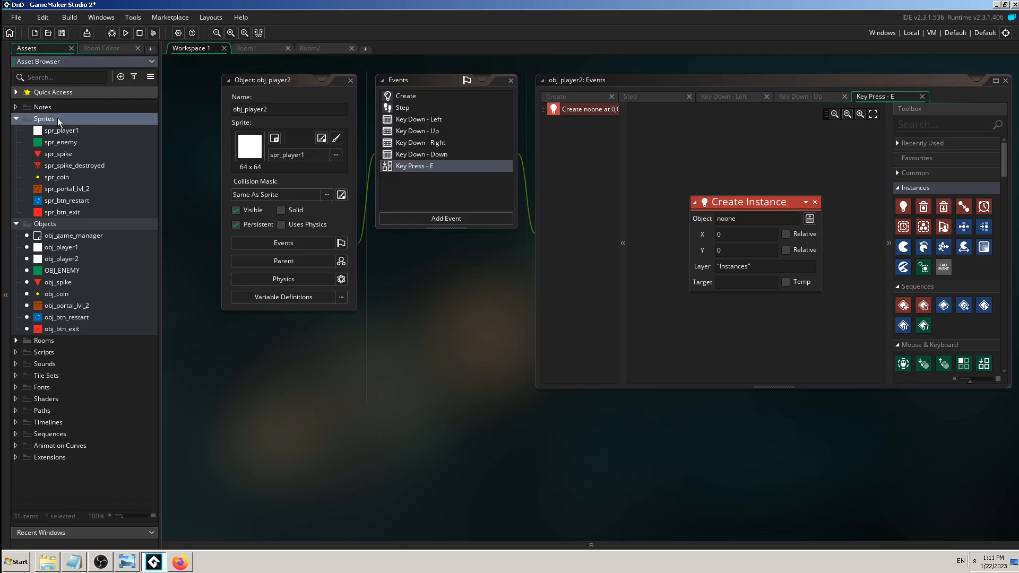
{"action": "right_click", "coordinate": [57, 117]}
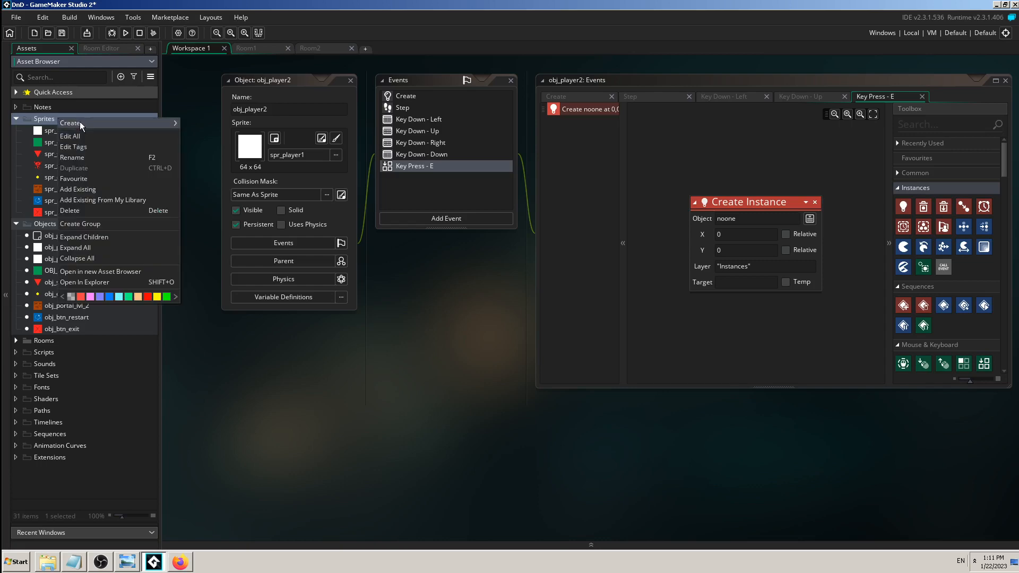
{"action": "mouse_move", "coordinate": [142, 122]}
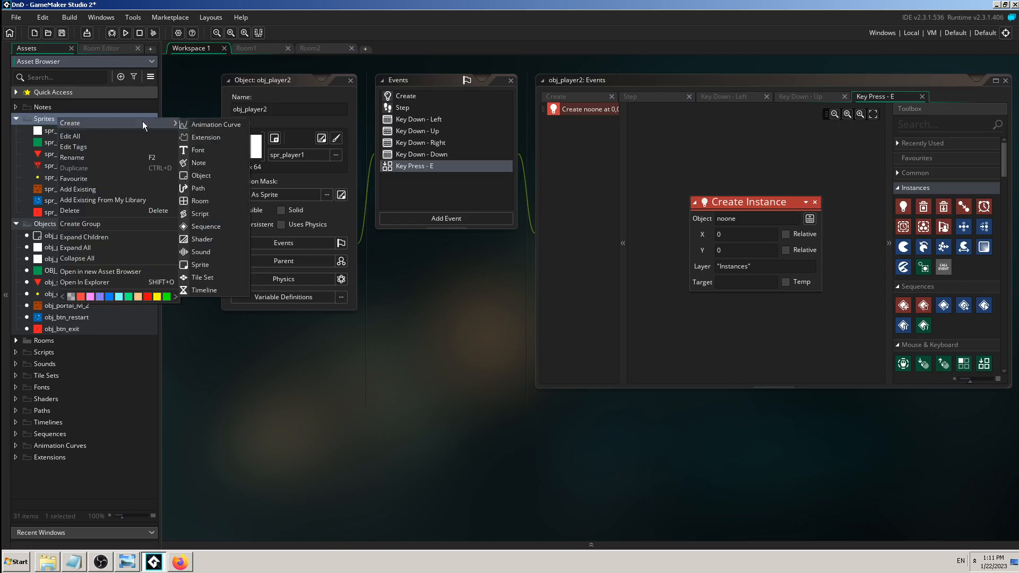
{"action": "left_click", "coordinate": [199, 264]}
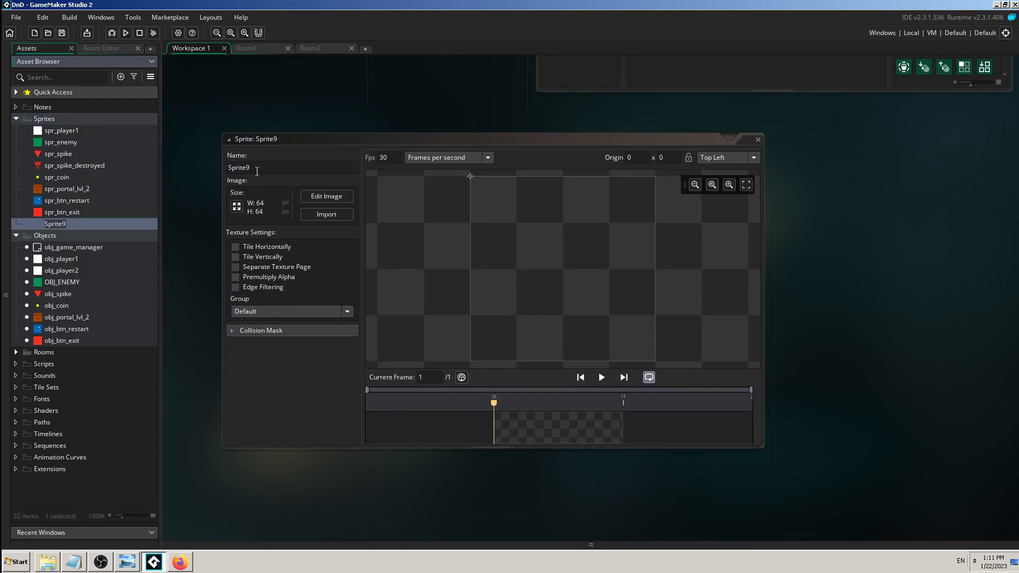
{"action": "type", "text": "spr_egg"}
{"action": "key", "text": "Return"}
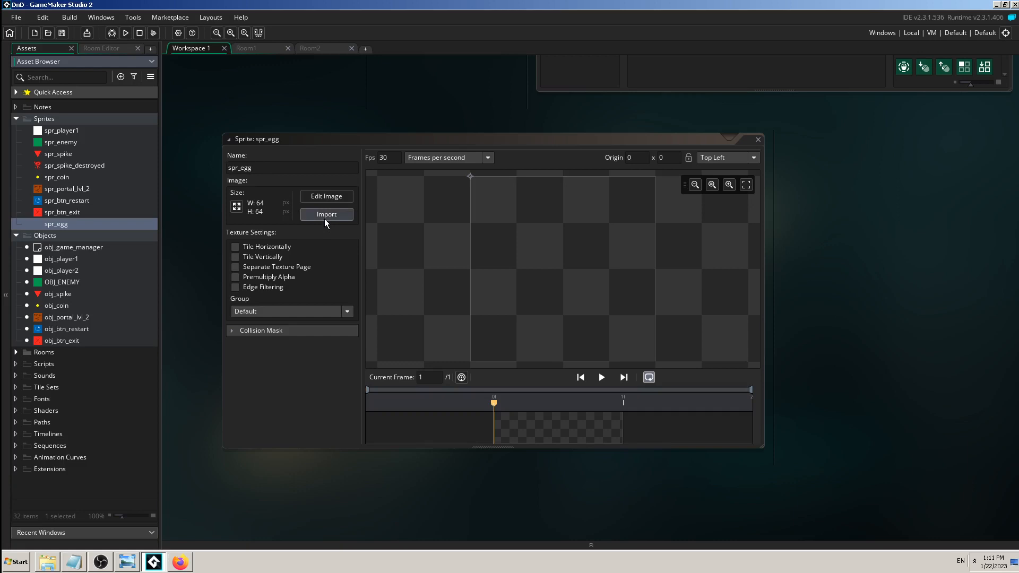
{"action": "left_click", "coordinate": [340, 196]}
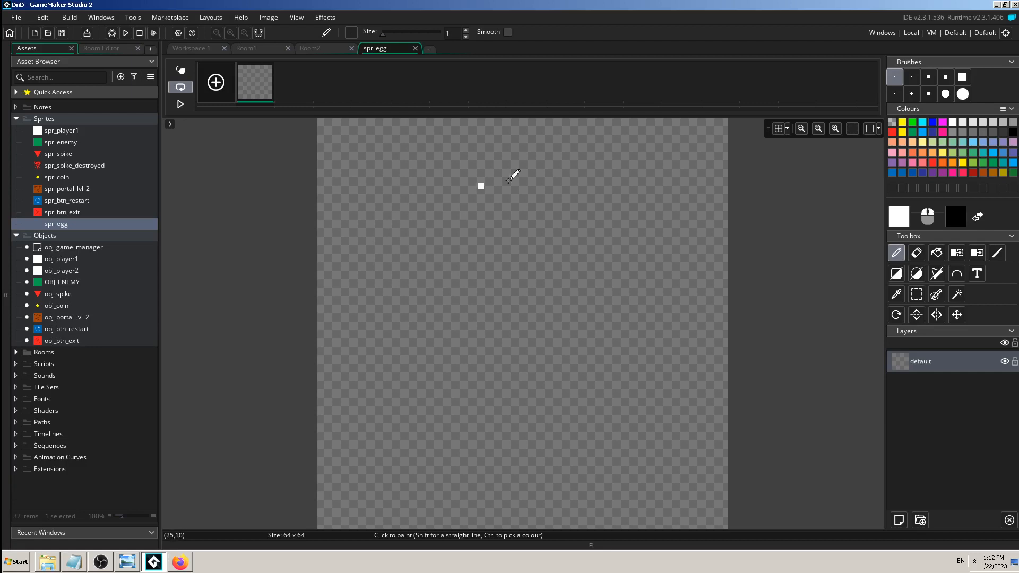
Try a white ellipse outline about 46 x 62 px on the spr_egg canvas and undo it, keeping white as the drawing colour
{"action": "left_click", "coordinate": [916, 274]}
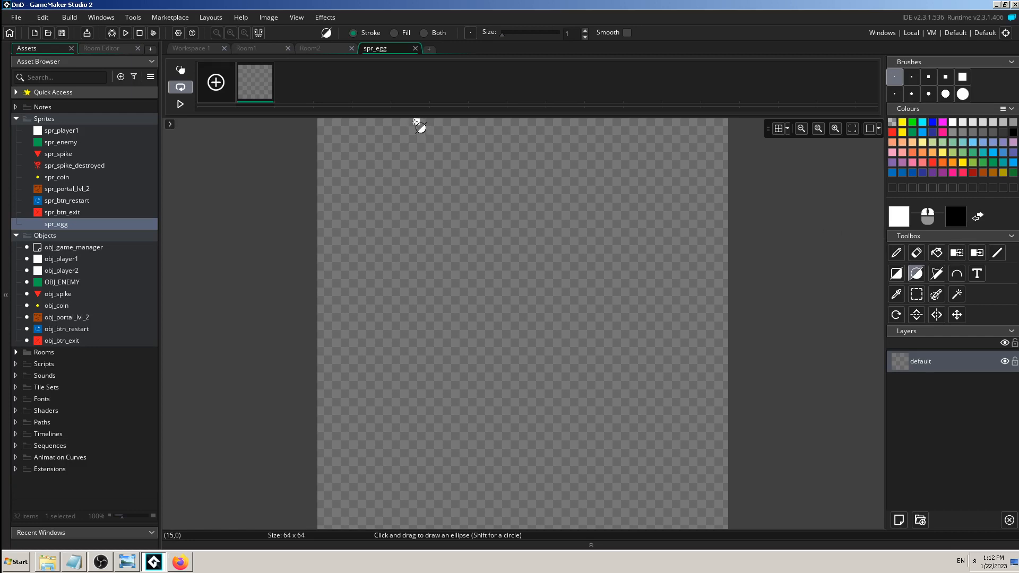
{"action": "left_click_drag", "start_coordinate": [417, 128], "coordinate": [707, 521]}
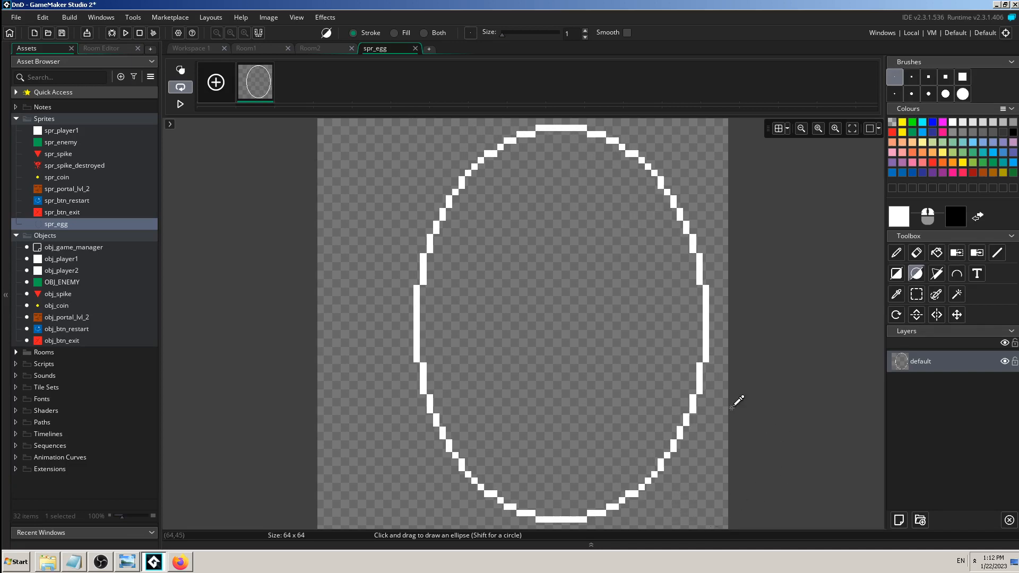
{"action": "key", "text": "ctrl+z"}
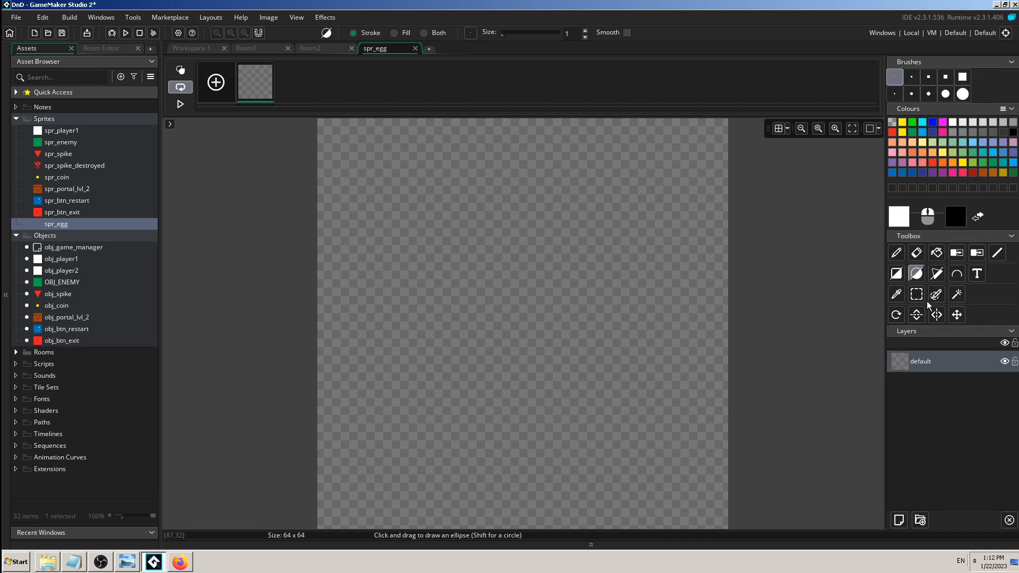
{"action": "left_click", "coordinate": [896, 219]}
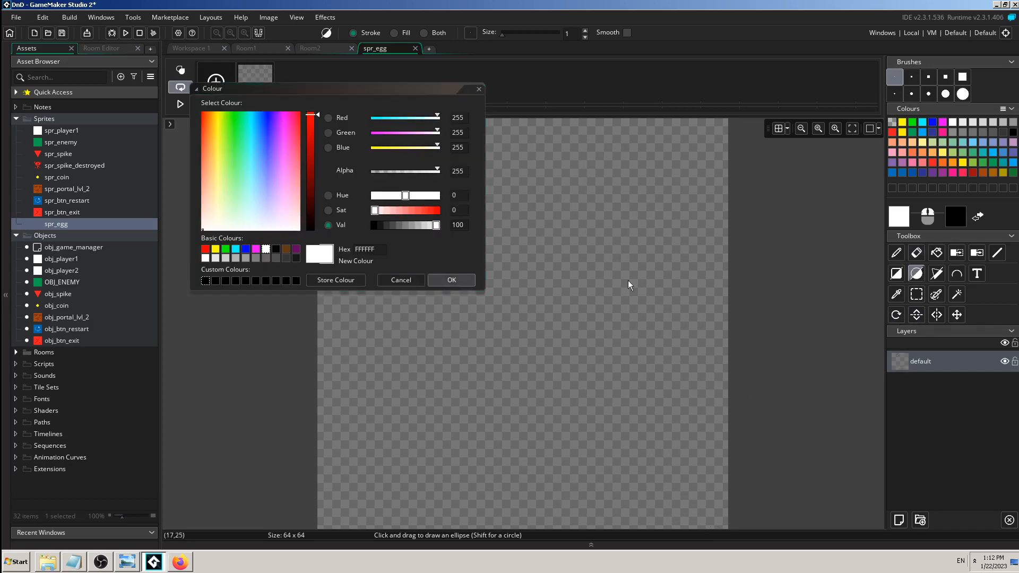
{"action": "left_click", "coordinate": [475, 282]}
Draw a tall white ellipse about 41 x 62 px on the spr_egg canvas and fill its interior with white
{"action": "left_click", "coordinate": [915, 273]}
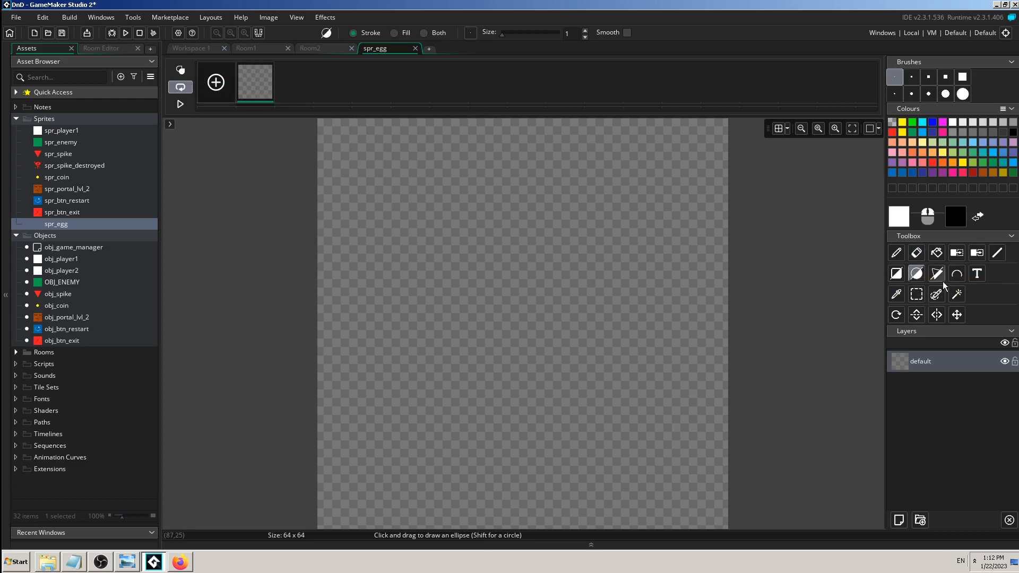
{"action": "left_click_drag", "start_coordinate": [398, 129], "coordinate": [654, 519]}
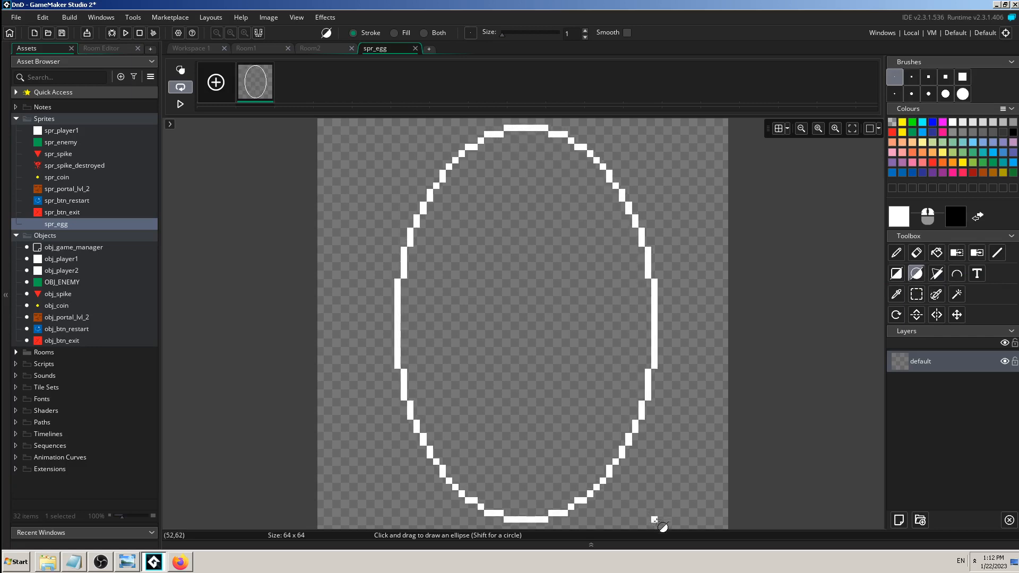
{"action": "left_click", "coordinate": [940, 260]}
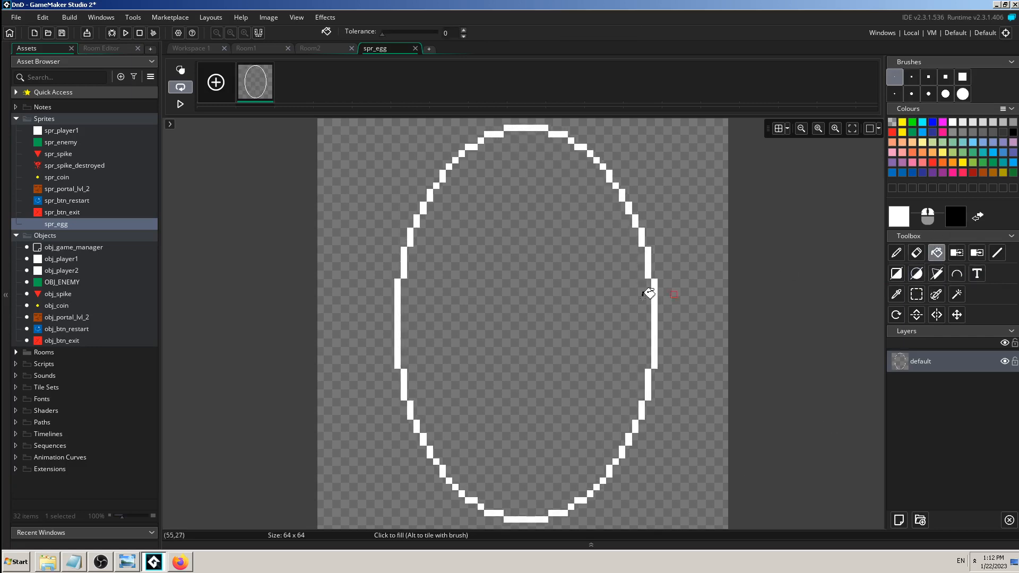
{"action": "left_click", "coordinate": [549, 310]}
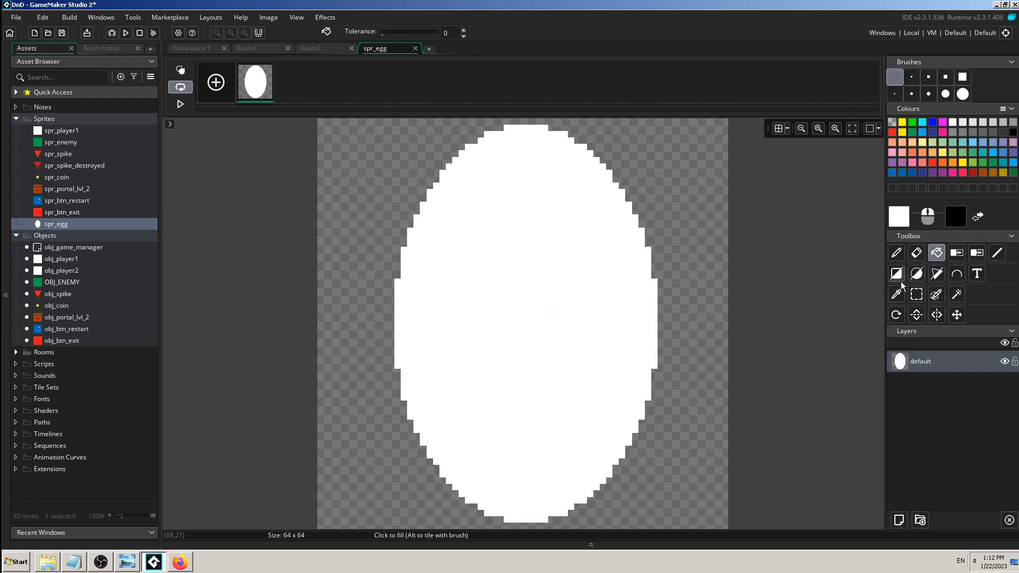
{"action": "key", "text": "ctrl+z"}
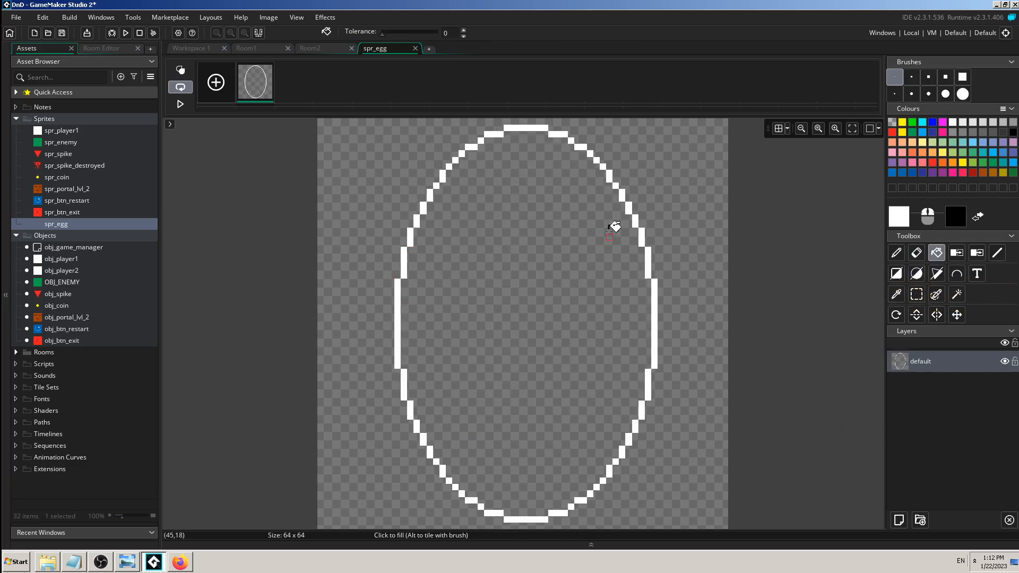
{"action": "left_click", "coordinate": [568, 260]}
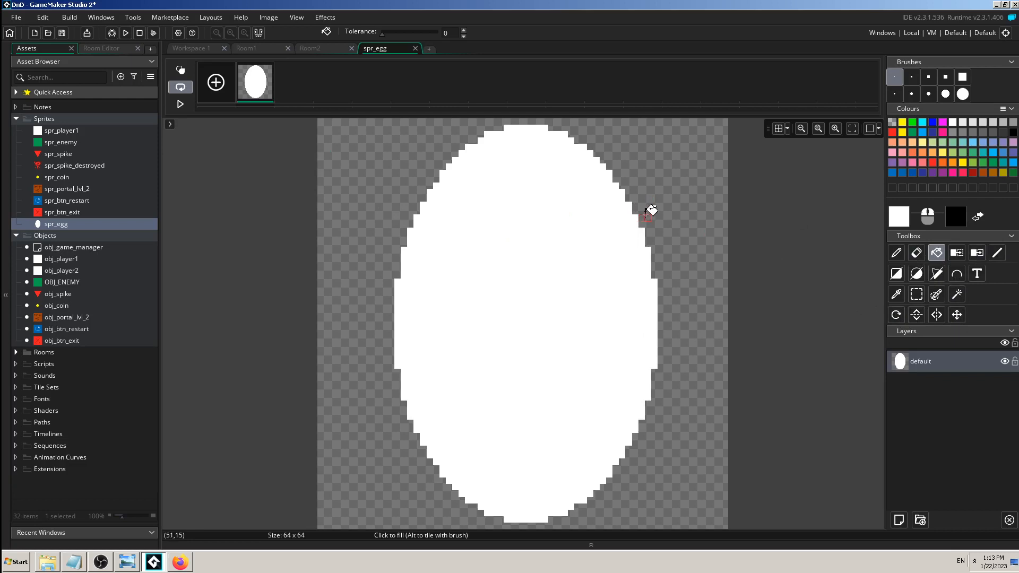
Shift the white egg about one pixel left on the canvas and close the spr_egg image editor
{"action": "left_click", "coordinate": [955, 315]}
{"action": "mouse_move", "coordinate": [525, 326]}
{"action": "left_mouse_down"}
{"action": "mouse_move", "coordinate": [422, 334]}
{"action": "mouse_move", "coordinate": [509, 330]}
{"action": "mouse_move", "coordinate": [339, 317]}
{"action": "mouse_move", "coordinate": [560, 318]}
{"action": "mouse_move", "coordinate": [425, 332]}
{"action": "mouse_move", "coordinate": [509, 368]}
{"action": "mouse_move", "coordinate": [614, 393]}
{"action": "mouse_move", "coordinate": [446, 336]}
{"action": "mouse_move", "coordinate": [445, 250]}
{"action": "mouse_move", "coordinate": [455, 321]}
{"action": "mouse_move", "coordinate": [446, 244]}
{"action": "mouse_move", "coordinate": [464, 435]}
{"action": "mouse_move", "coordinate": [452, 350]}
{"action": "mouse_move", "coordinate": [539, 325]}
{"action": "mouse_move", "coordinate": [523, 332]}
{"action": "mouse_move", "coordinate": [520, 322]}
{"action": "left_mouse_up"}
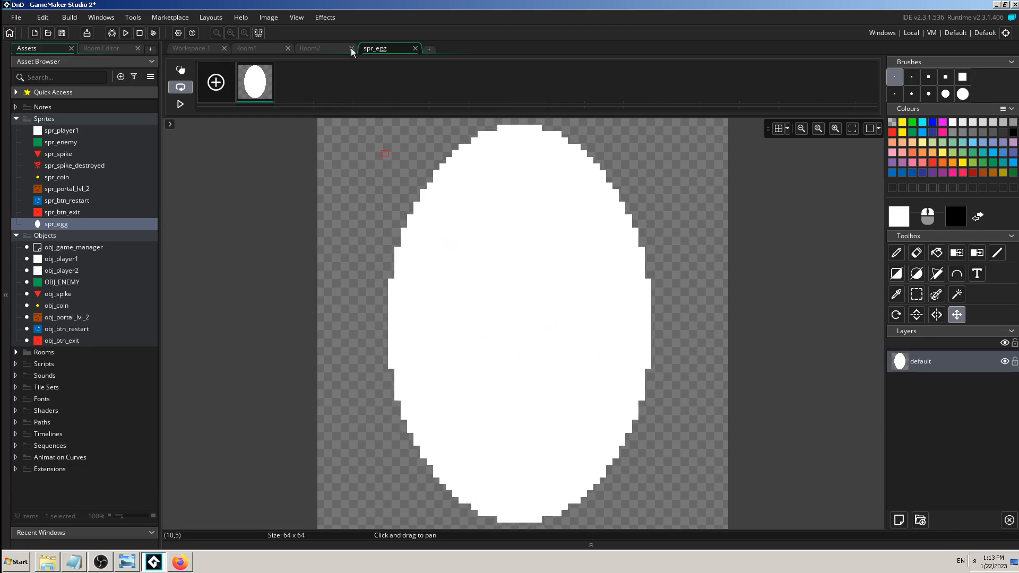
{"action": "left_click", "coordinate": [415, 48]}
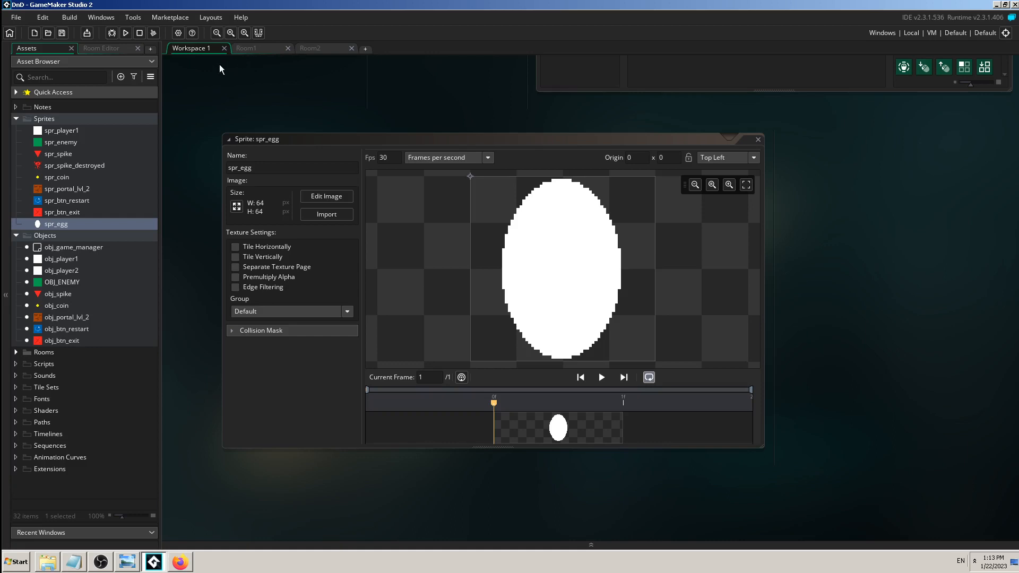
Try to place the spr_egg sprite directly in Room1 and decline creating a new asset layer
{"action": "left_click", "coordinate": [244, 49]}
{"action": "left_click", "coordinate": [37, 51]}
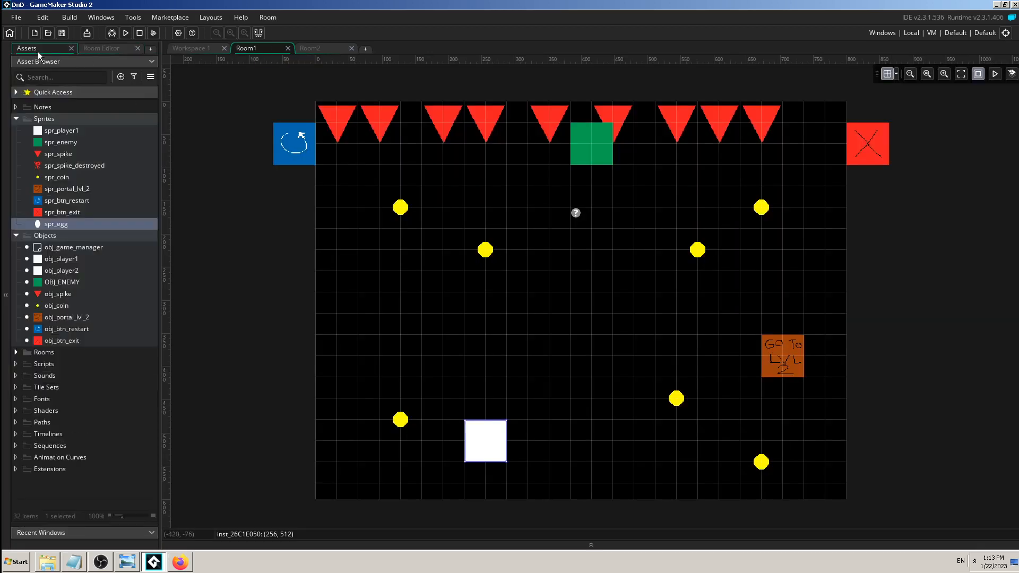
{"action": "left_click_drag", "start_coordinate": [80, 222], "coordinate": [529, 298]}
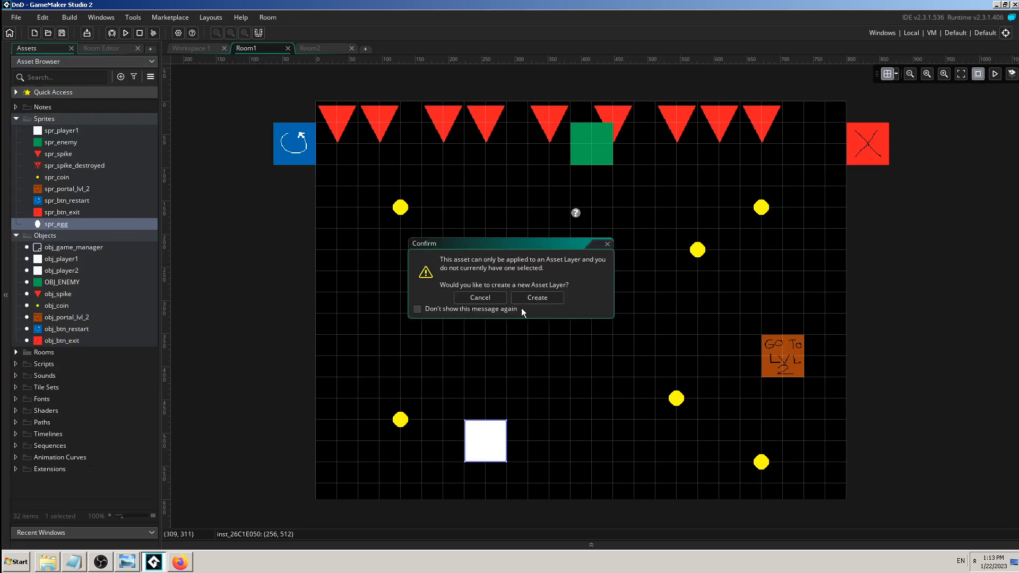
{"action": "left_click", "coordinate": [496, 297]}
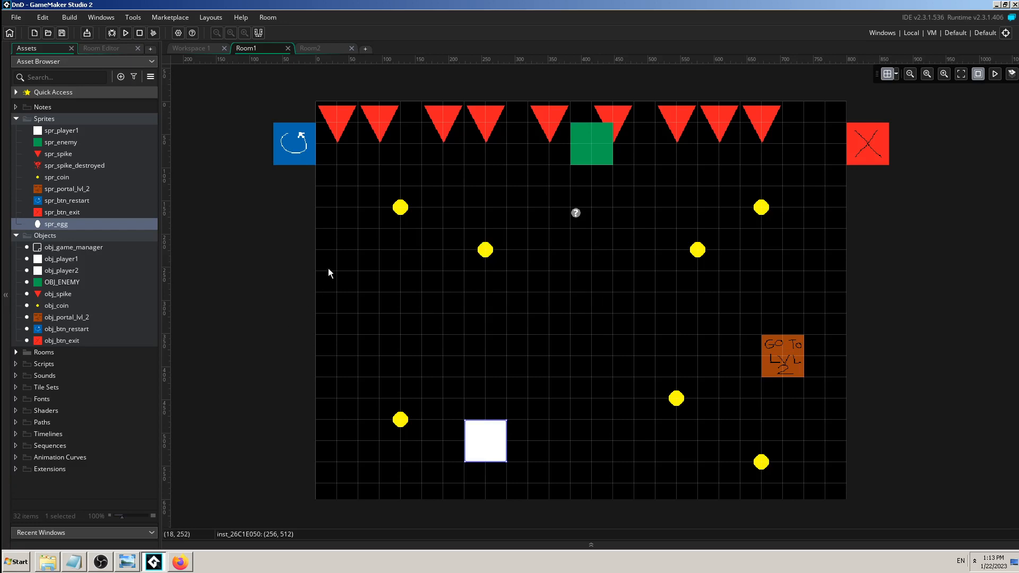
Create a new object named obj_egg in the Objects group
{"action": "left_click", "coordinate": [53, 236]}
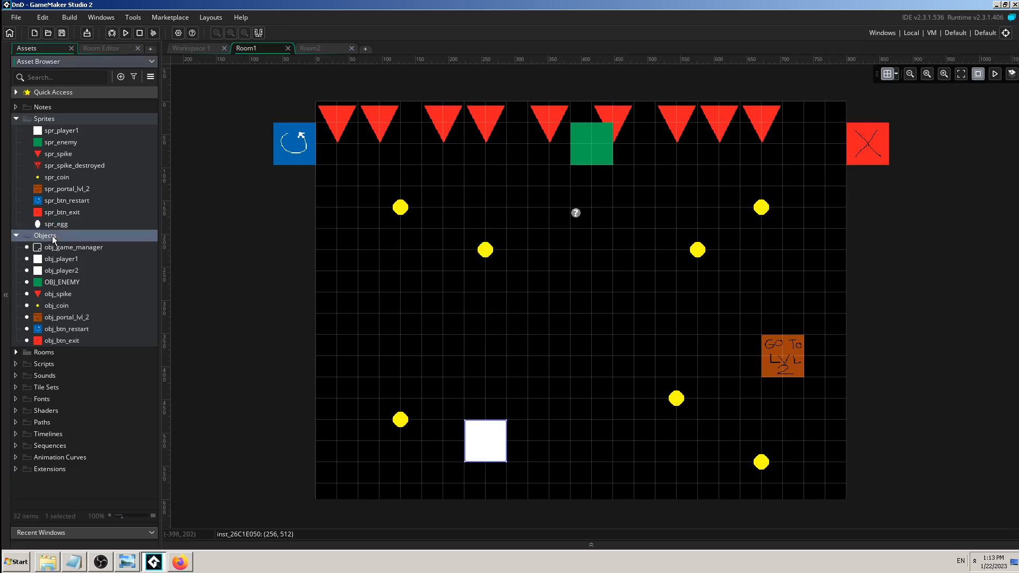
{"action": "left_click", "coordinate": [187, 49]}
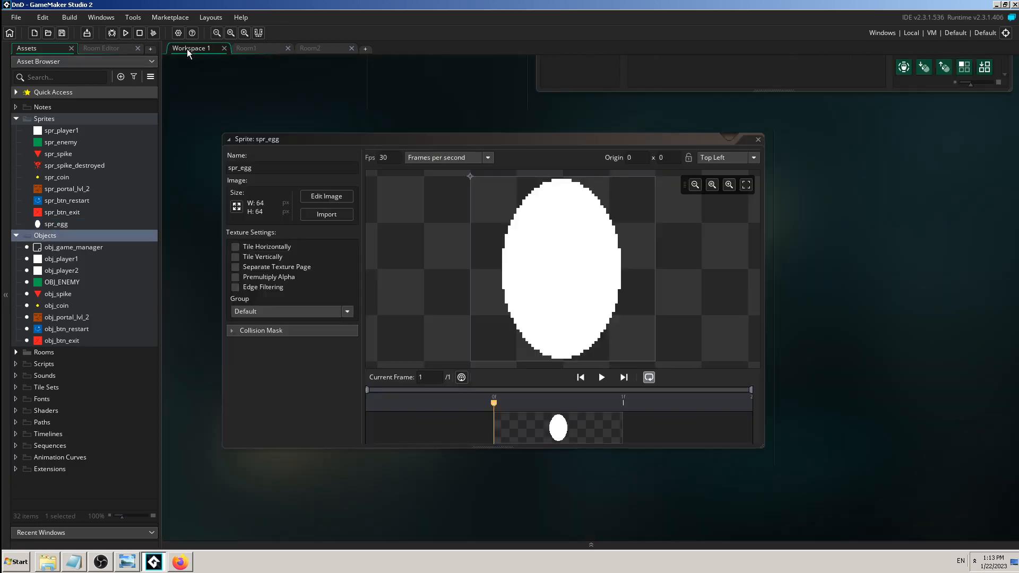
{"action": "right_click", "coordinate": [57, 234]}
{"action": "mouse_move", "coordinate": [71, 237]}
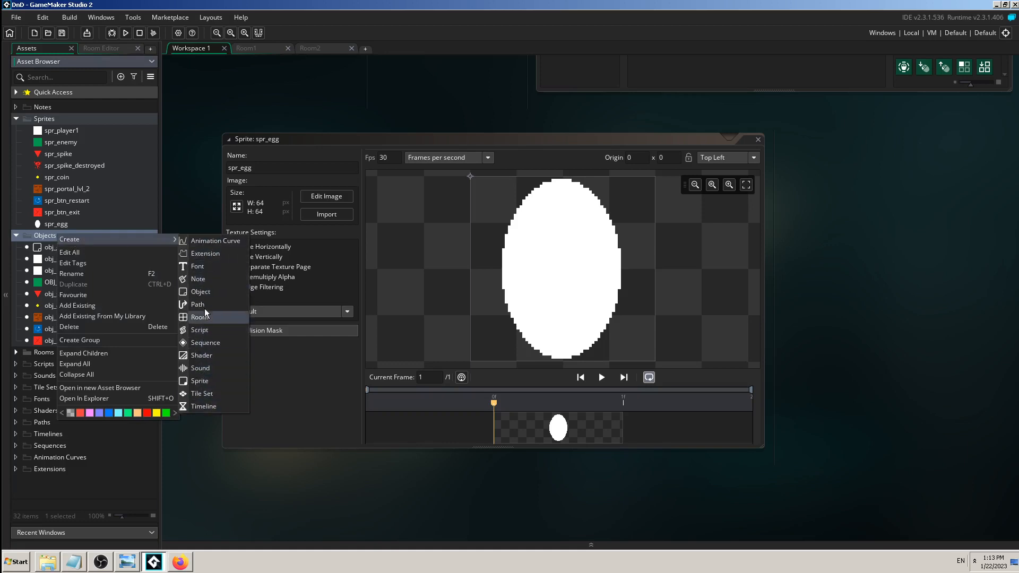
{"action": "left_click", "coordinate": [201, 292]}
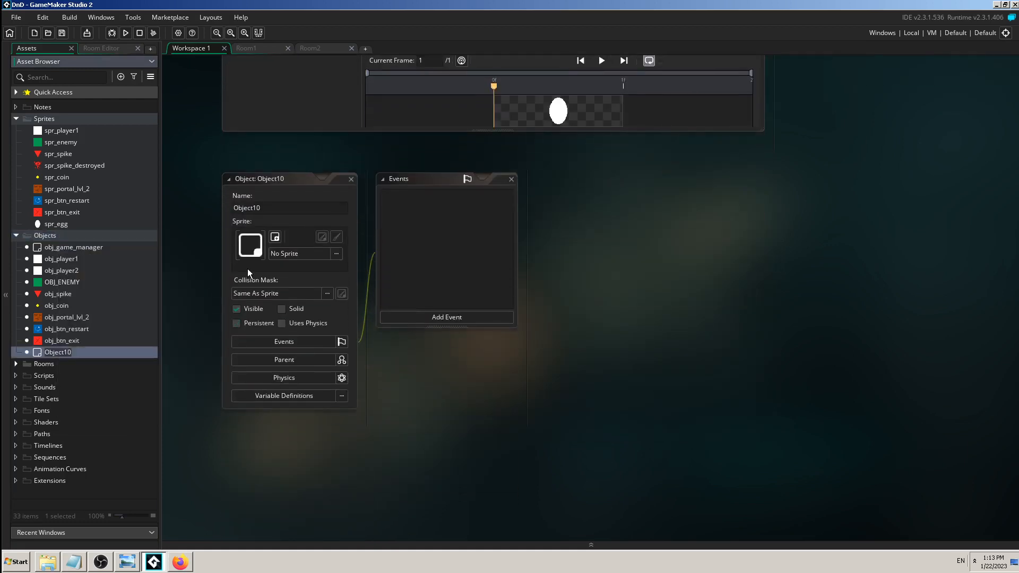
{"action": "type", "text": "obj_egg"}
{"action": "key", "text": "Return"}
{"action": "scroll", "coordinate": [202, 166], "scroll_direction": "up", "scroll_amount": 2}
{"action": "scroll", "coordinate": [203, 167], "scroll_direction": "up", "scroll_amount": 2}
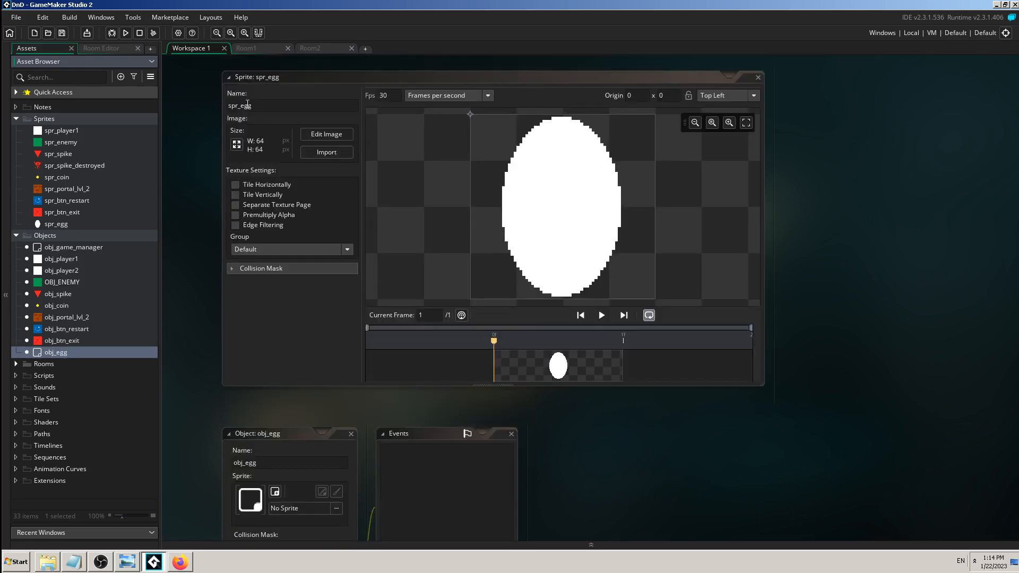
Assign the spr_egg sprite to the obj_egg object
{"action": "scroll", "coordinate": [210, 268], "scroll_direction": "down", "scroll_amount": 3}
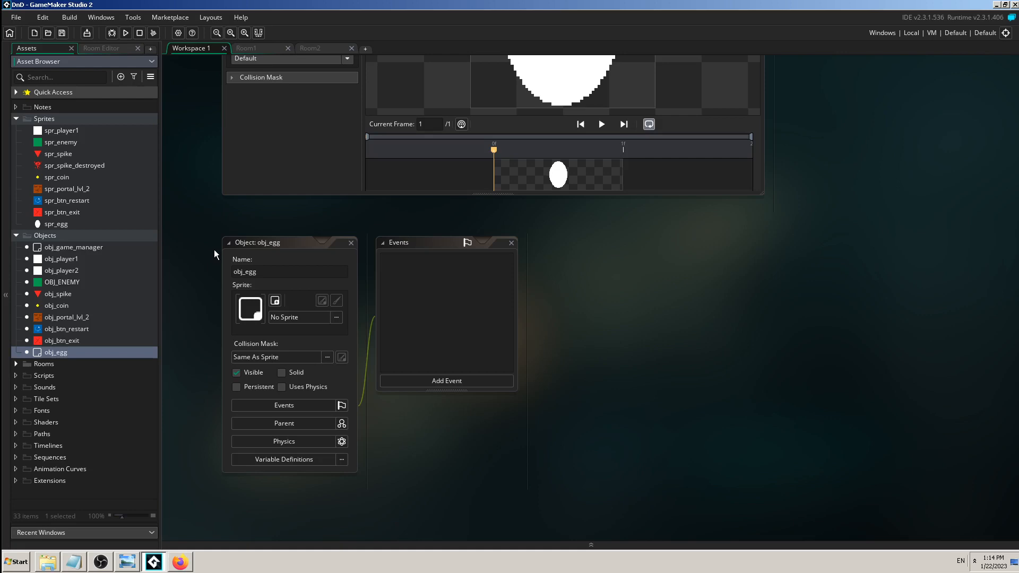
{"action": "scroll", "coordinate": [212, 247], "scroll_direction": "up", "scroll_amount": 5}
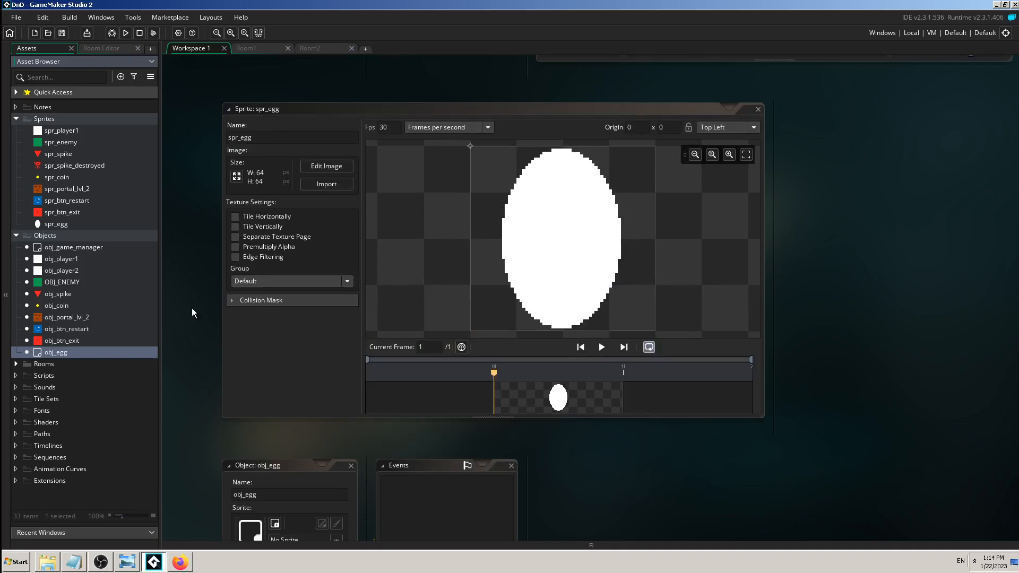
{"action": "scroll", "coordinate": [196, 304], "scroll_direction": "down", "scroll_amount": 5}
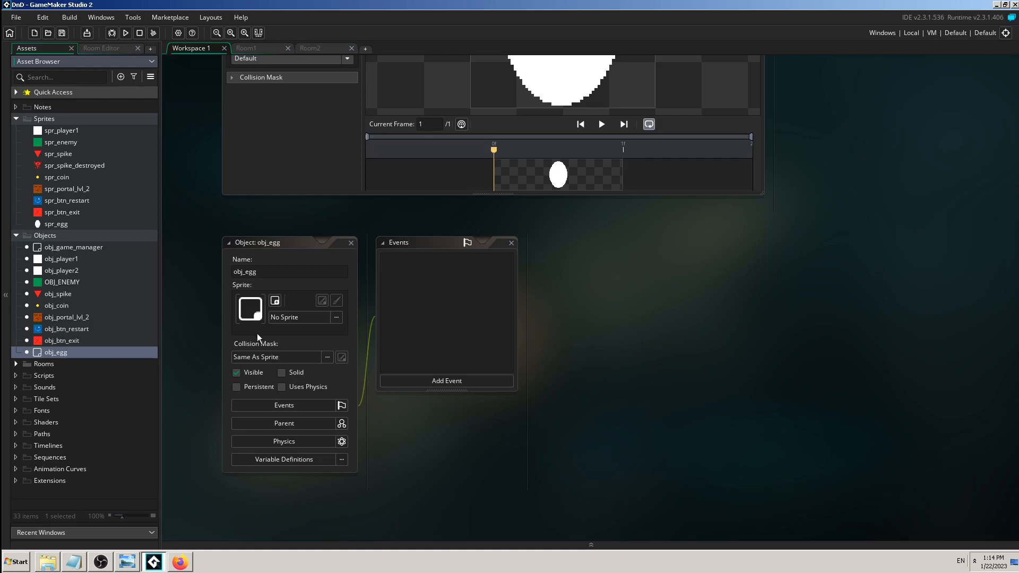
{"action": "left_click", "coordinate": [288, 319]}
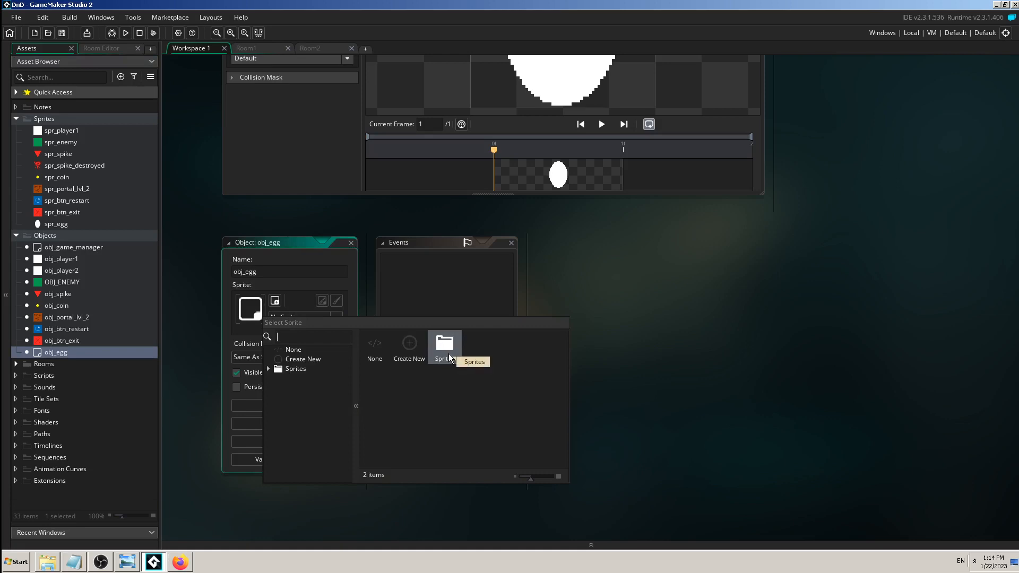
{"action": "double_click", "coordinate": [447, 354]}
{"action": "double_click", "coordinate": [514, 345]}
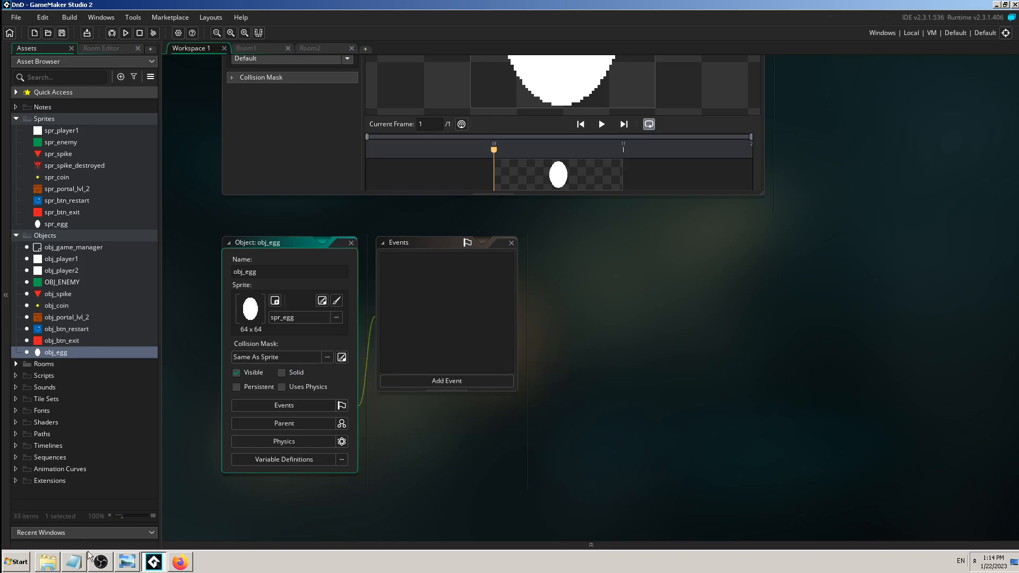
{"action": "left_click", "coordinate": [152, 562]}
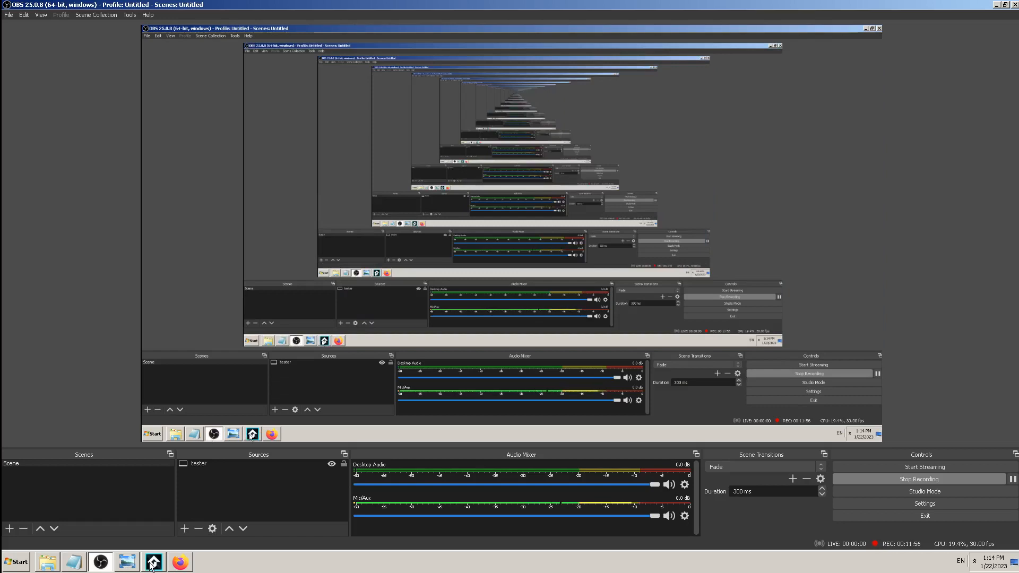
{"action": "left_click", "coordinate": [153, 562]}
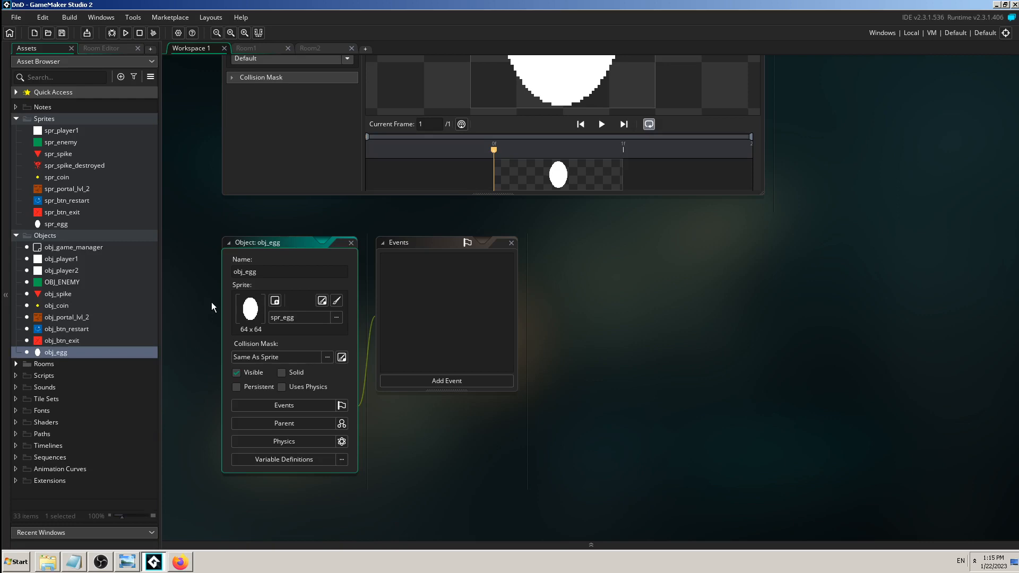
Place six obj_egg instances spread across the middle of Room1, between the player and the row of spikes
{"action": "left_click", "coordinate": [247, 49]}
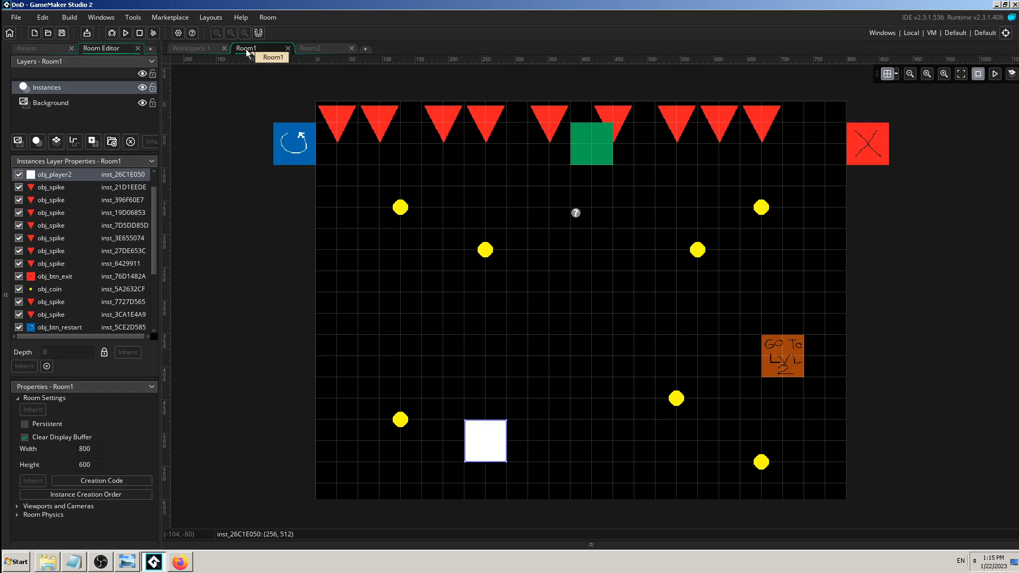
{"action": "left_click", "coordinate": [39, 49]}
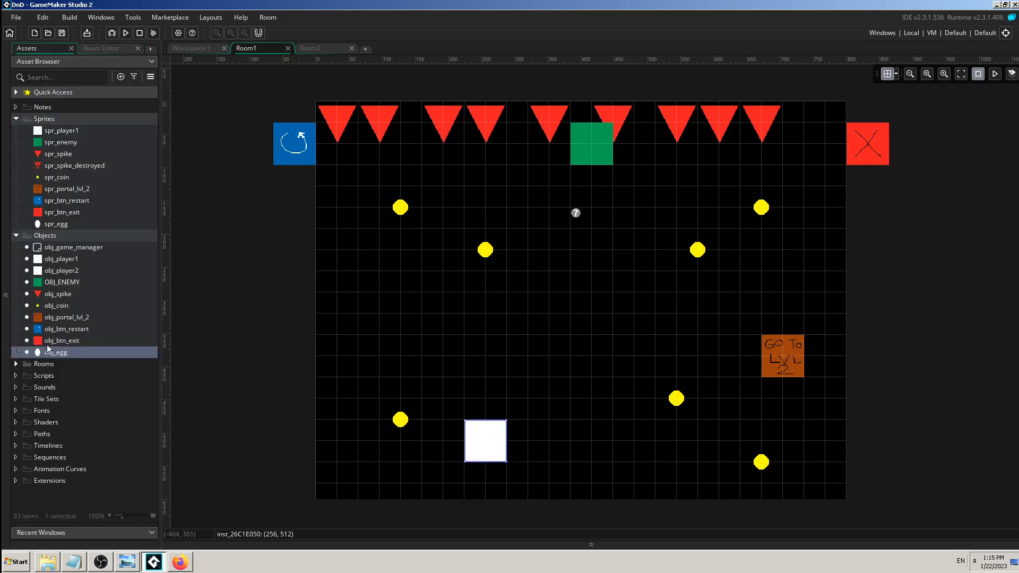
{"action": "left_click_drag", "start_coordinate": [47, 353], "coordinate": [528, 314]}
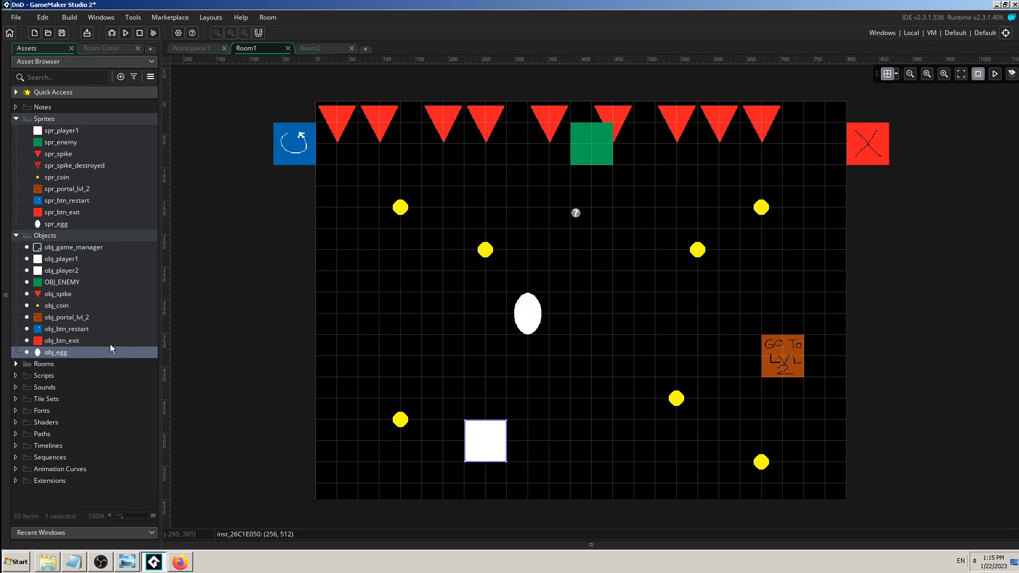
{"action": "left_click_drag", "start_coordinate": [72, 351], "coordinate": [395, 291]}
{"action": "left_click", "coordinate": [193, 49]}
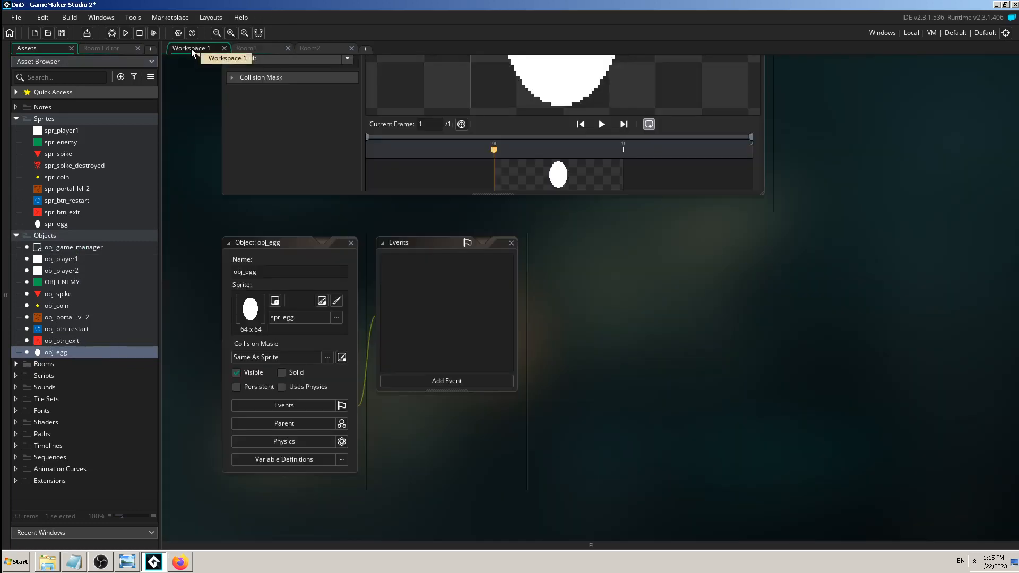
{"action": "left_click", "coordinate": [254, 47]}
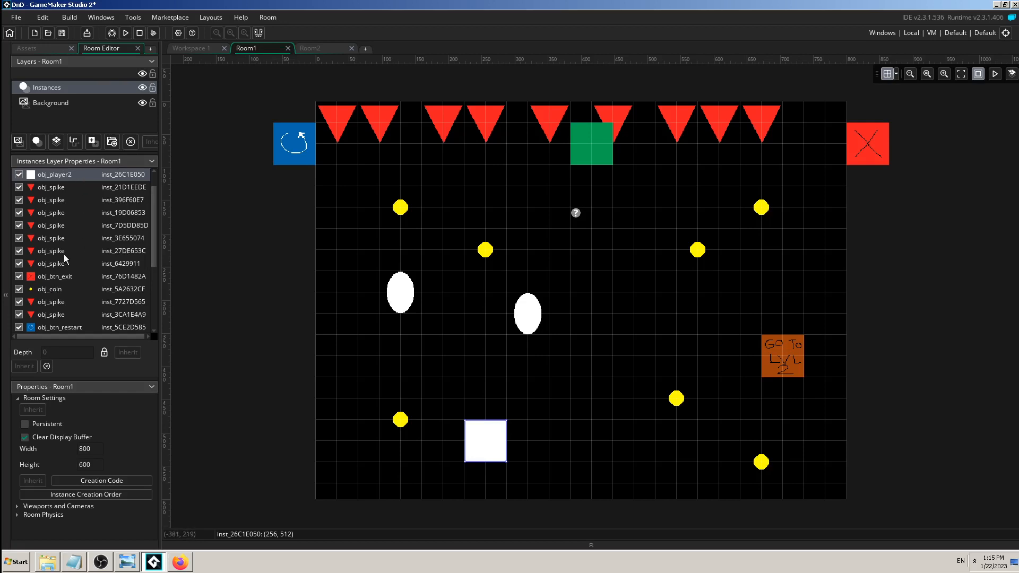
{"action": "left_click", "coordinate": [39, 46]}
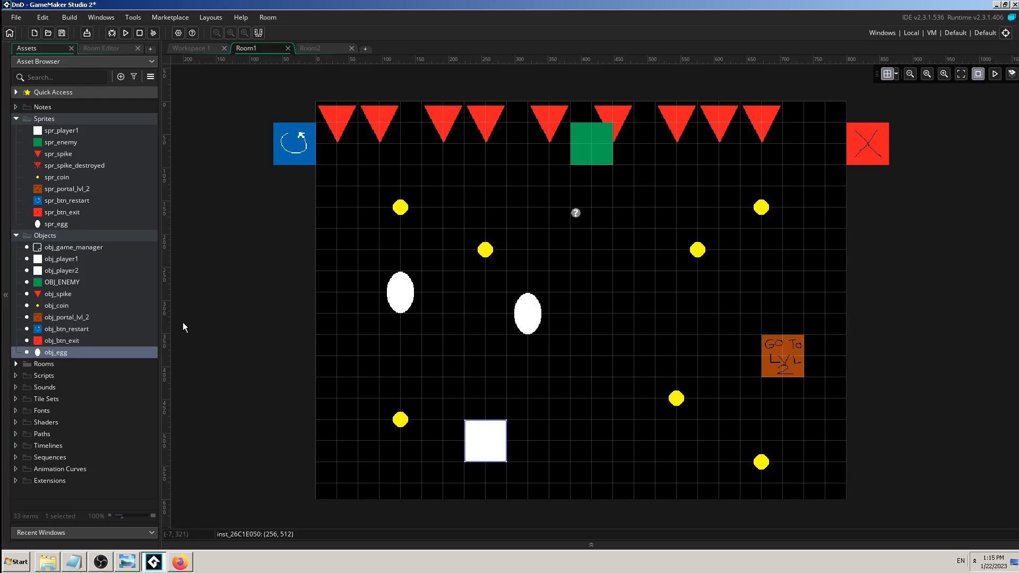
{"action": "left_click_drag", "start_coordinate": [70, 349], "coordinate": [457, 282]}
{"action": "left_click_drag", "start_coordinate": [57, 357], "coordinate": [559, 282]}
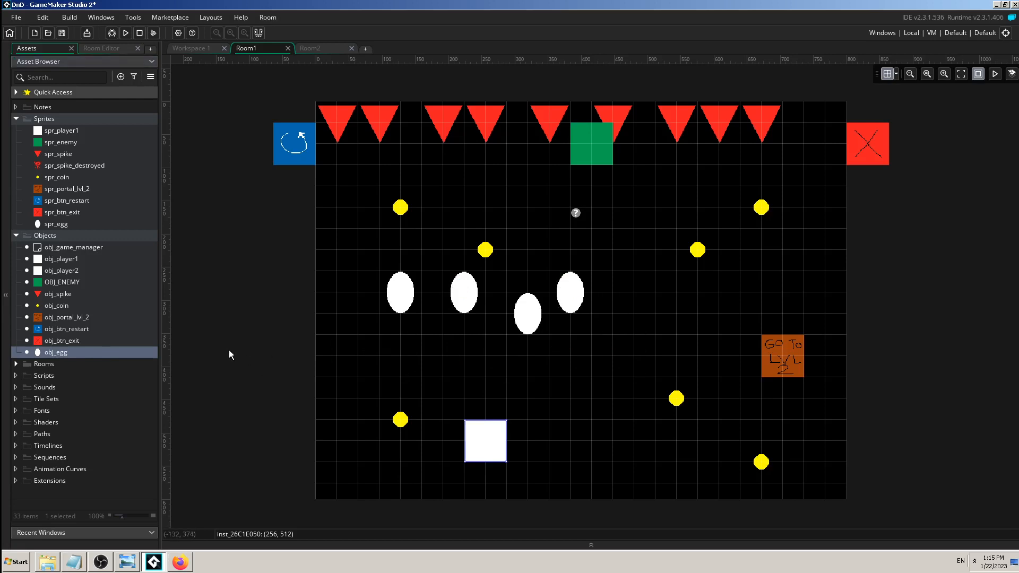
{"action": "left_click_drag", "start_coordinate": [55, 353], "coordinate": [635, 265]}
{"action": "left_click_drag", "start_coordinate": [50, 353], "coordinate": [676, 314]}
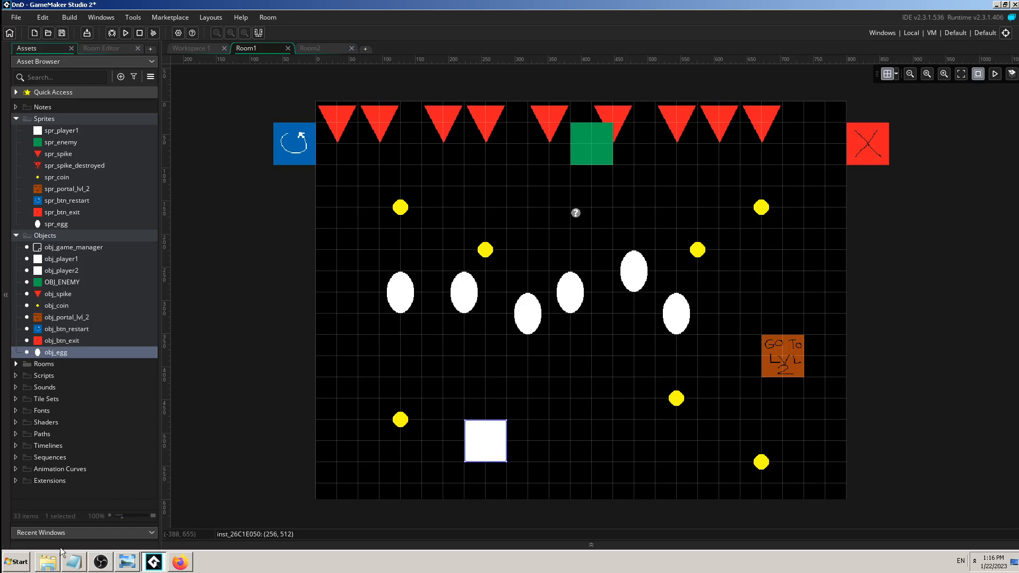
{"action": "left_click", "coordinate": [101, 562]}
{"action": "left_click", "coordinate": [153, 562]}
Run the game, move the player past the eggs into the level 2 portal, and close the game and the output pane
{"action": "left_click", "coordinate": [126, 33]}
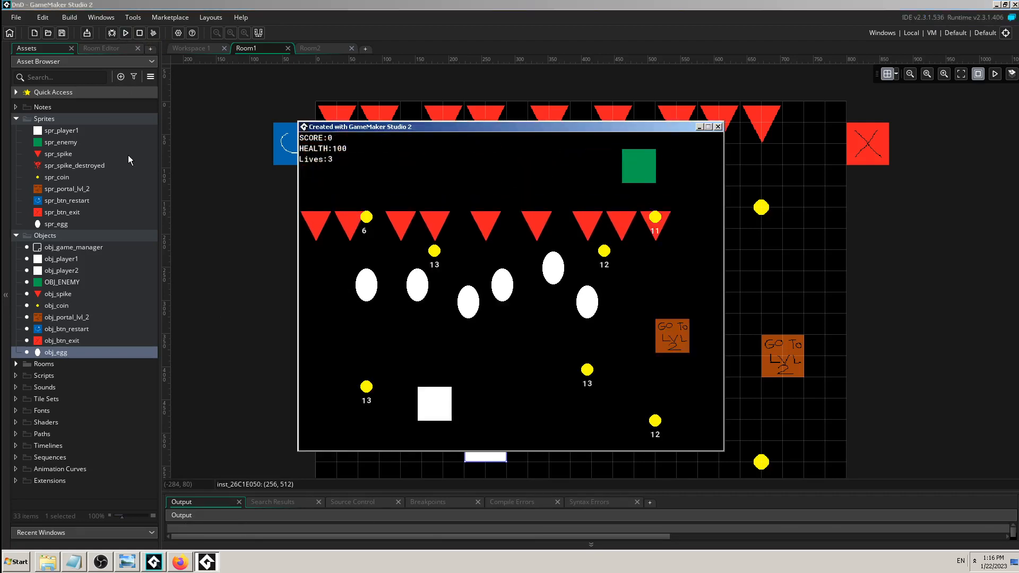
{"action": "key", "text": "Up"}
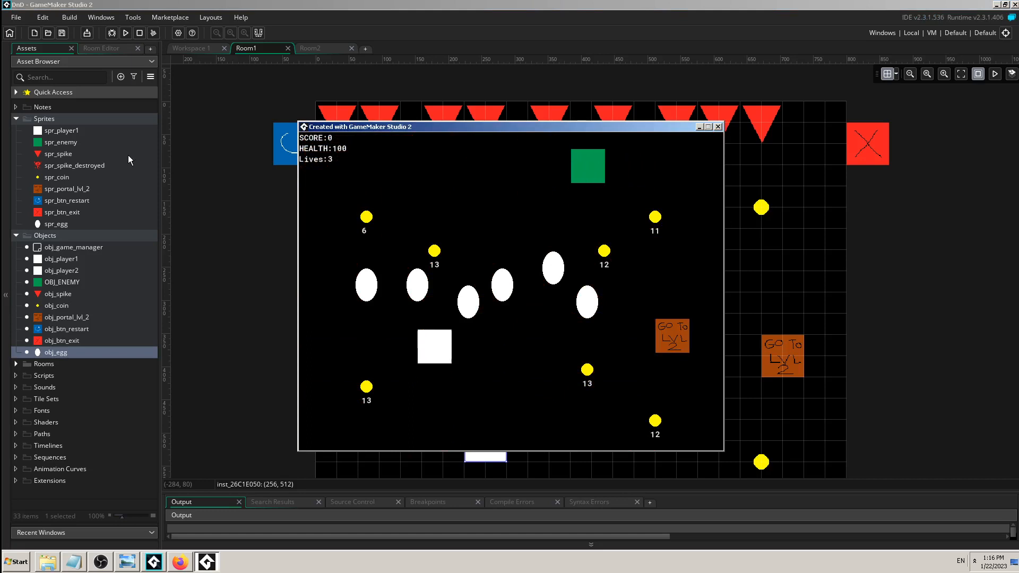
{"action": "key", "text": "Left"}
{"action": "key", "text": "Right"}
{"action": "key", "text": "Right"}
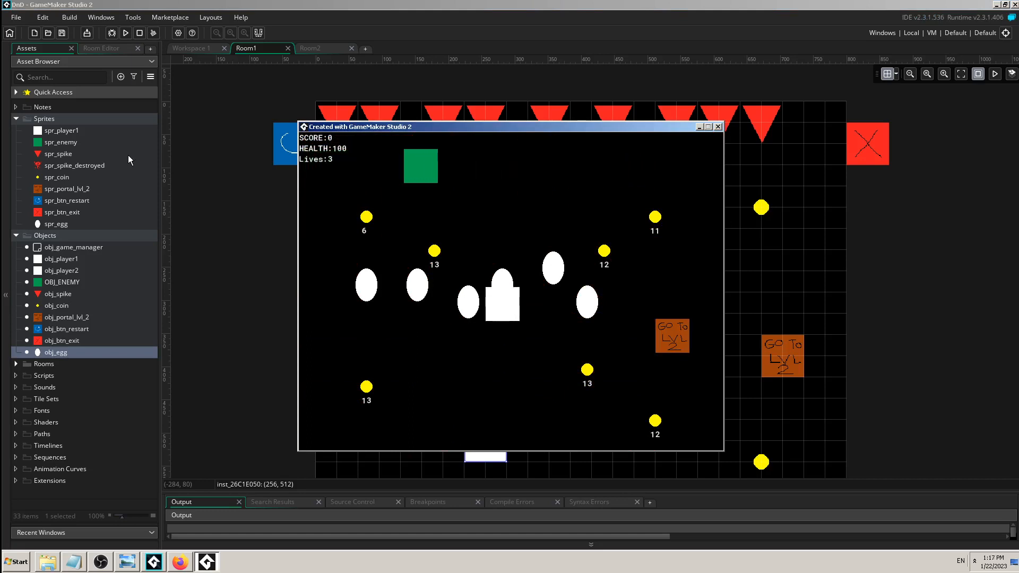
{"action": "key", "text": "Right"}
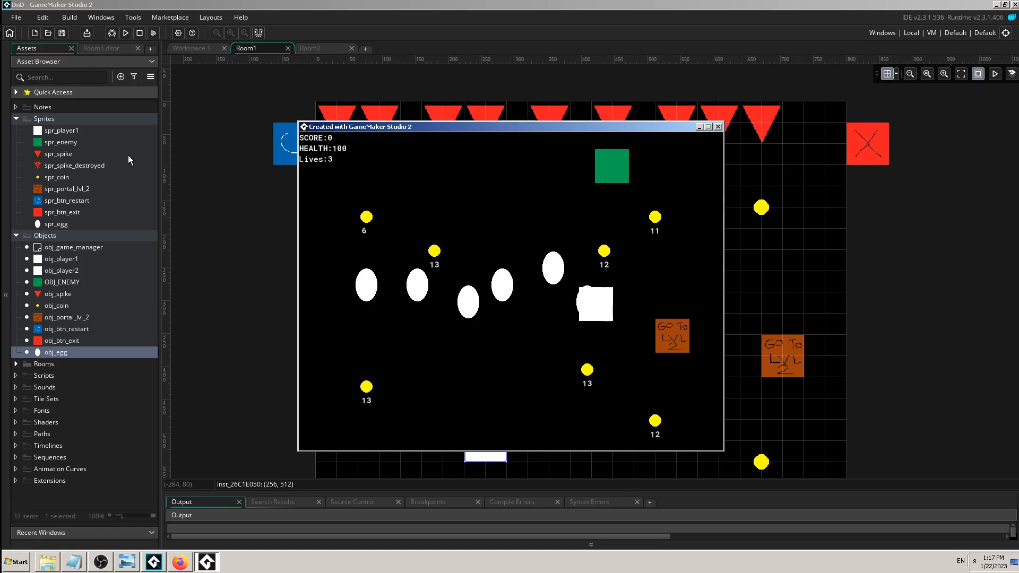
{"action": "key", "text": "Right"}
{"action": "key", "text": "Left"}
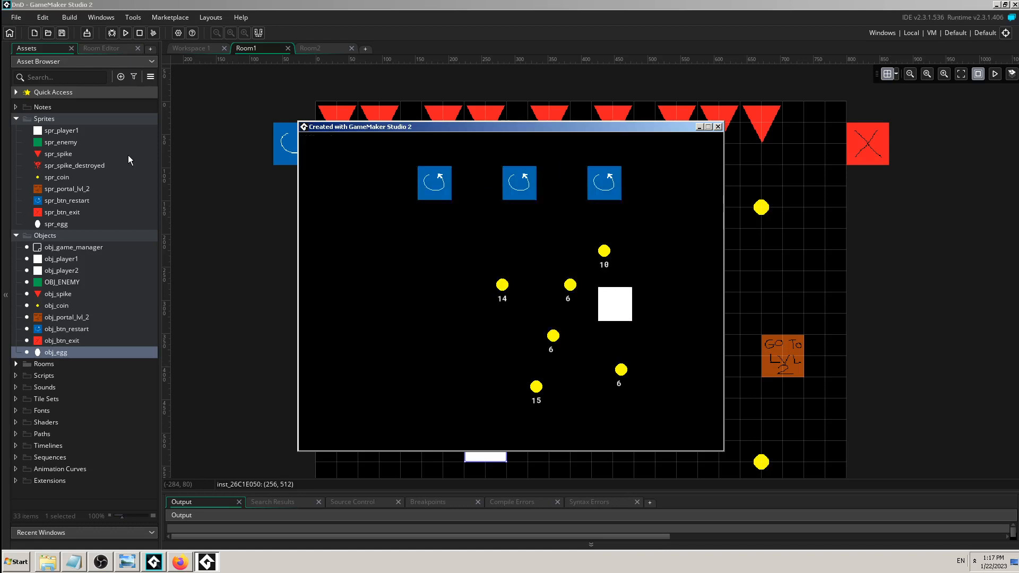
{"action": "left_click", "coordinate": [718, 126]}
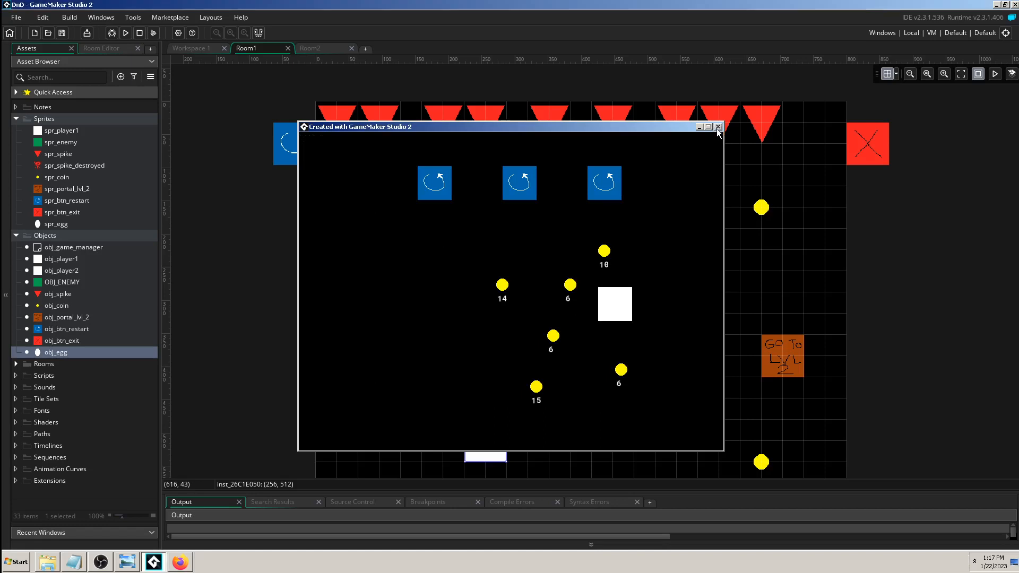
{"action": "left_click", "coordinate": [441, 543]}
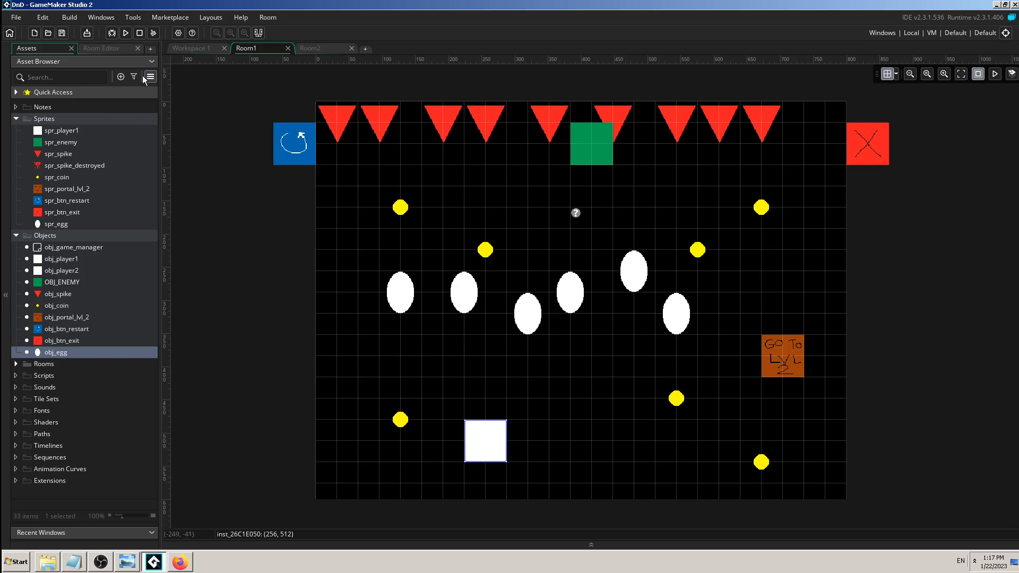
Delete the four leftmost obj_egg instances from Room1 and move the nearby coin to position (96, 256)
{"action": "left_click", "coordinate": [110, 47]}
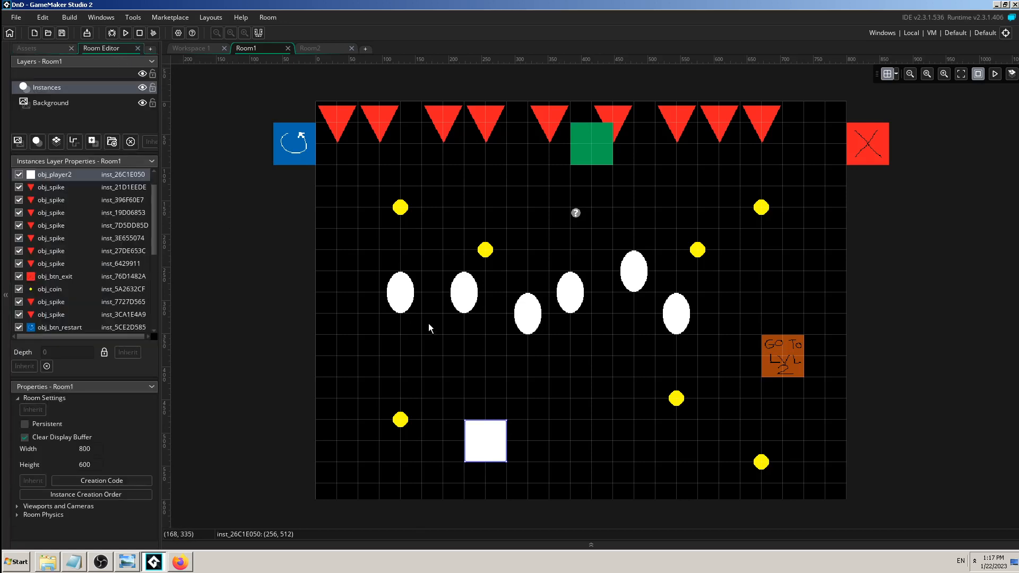
{"action": "left_click", "coordinate": [410, 301]}
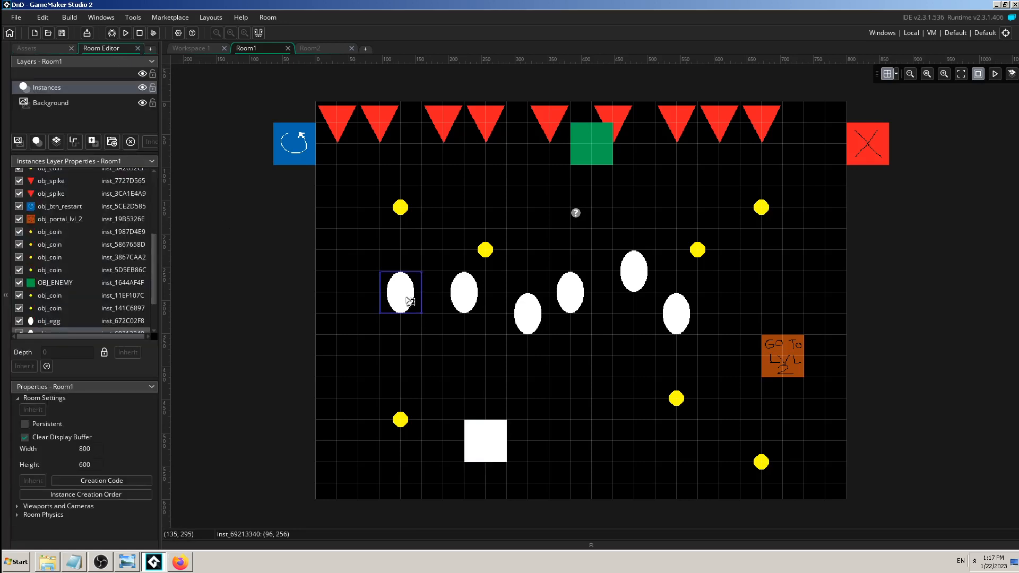
{"action": "key", "text": "Delete"}
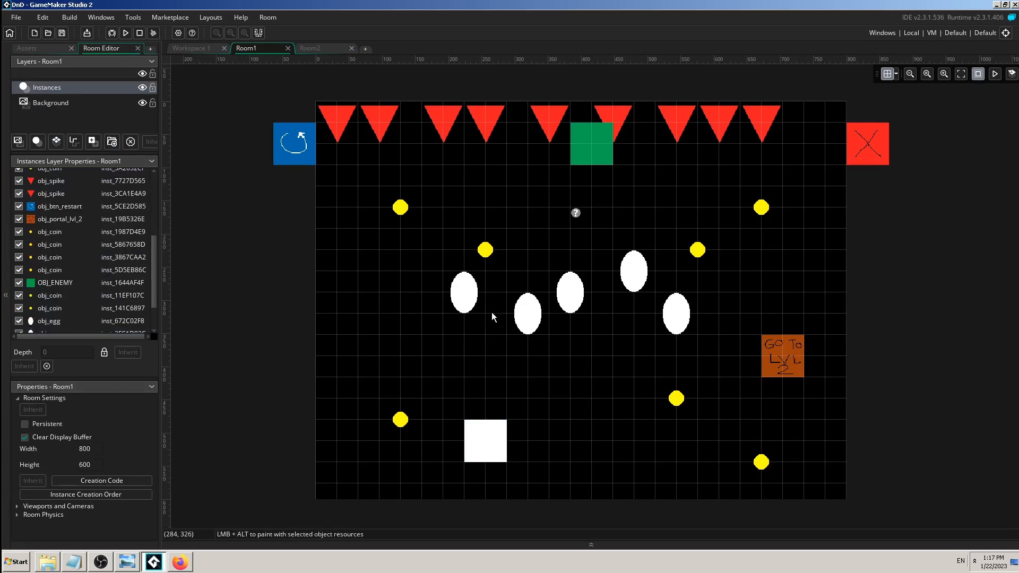
{"action": "left_click", "coordinate": [468, 291]}
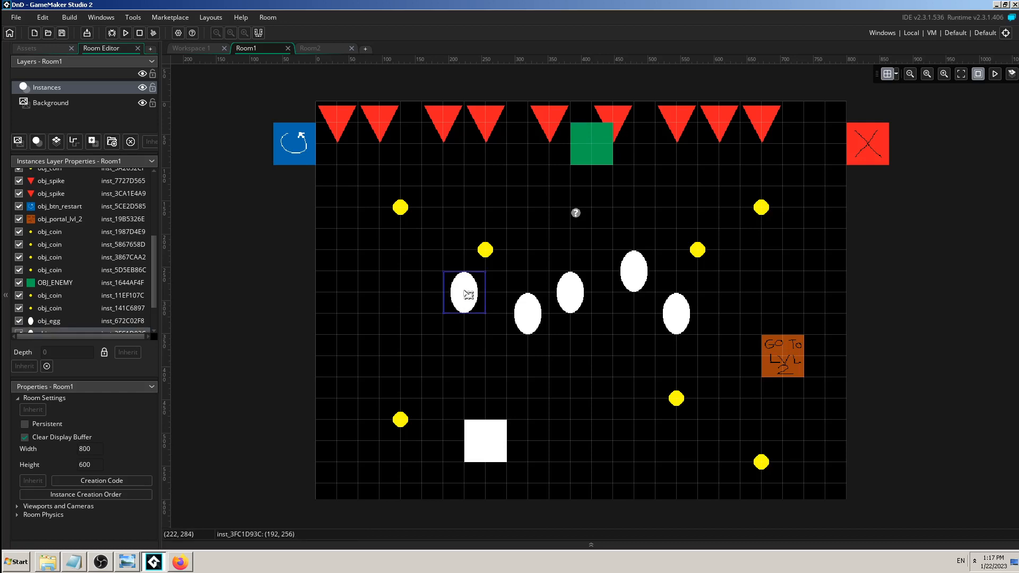
{"action": "key", "text": "Delete"}
{"action": "left_click", "coordinate": [531, 317]}
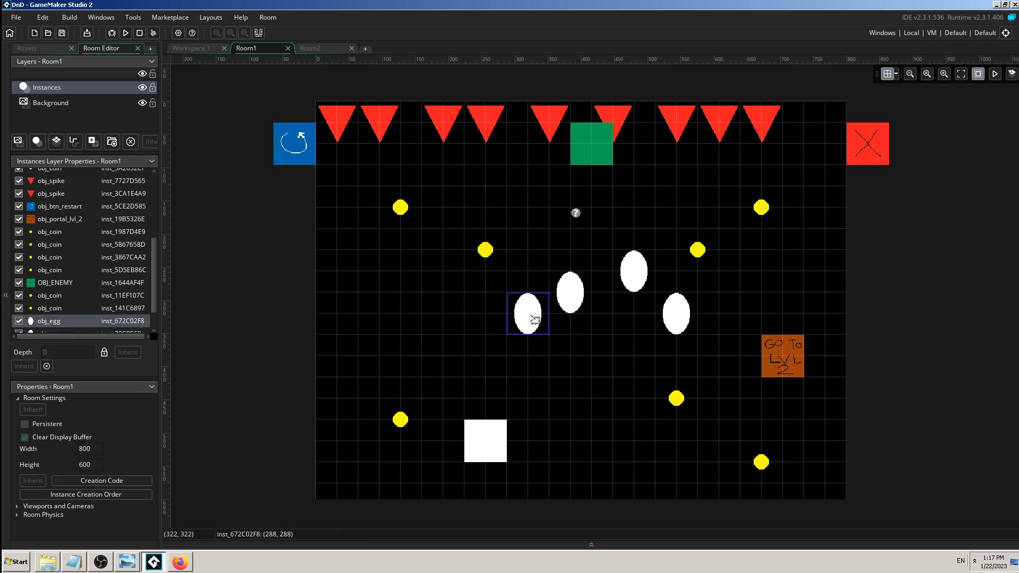
{"action": "key", "text": "Delete"}
{"action": "left_click_drag", "start_coordinate": [481, 257], "coordinate": [365, 295]}
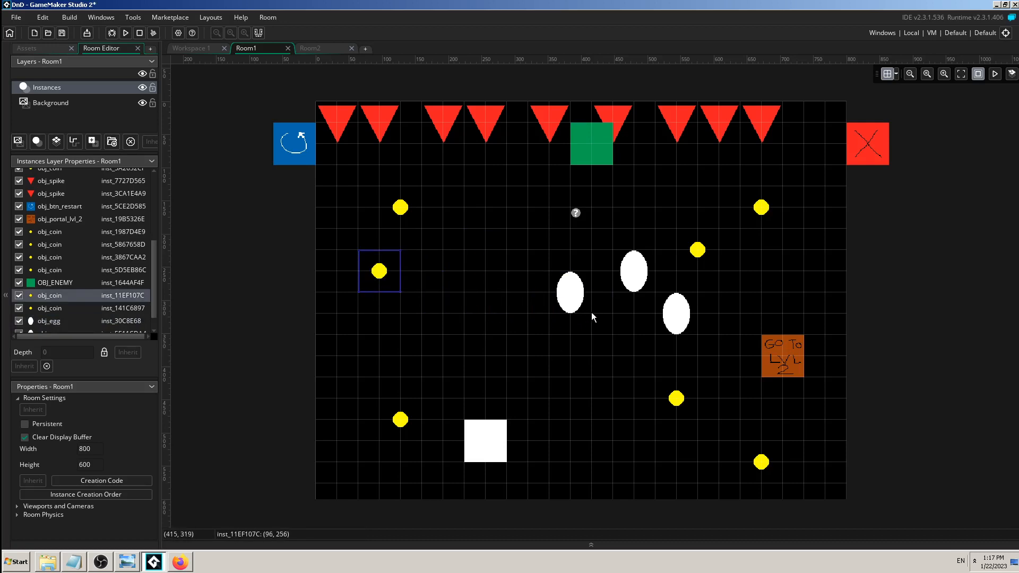
{"action": "left_click", "coordinate": [578, 304]}
{"action": "key", "text": "Delete"}
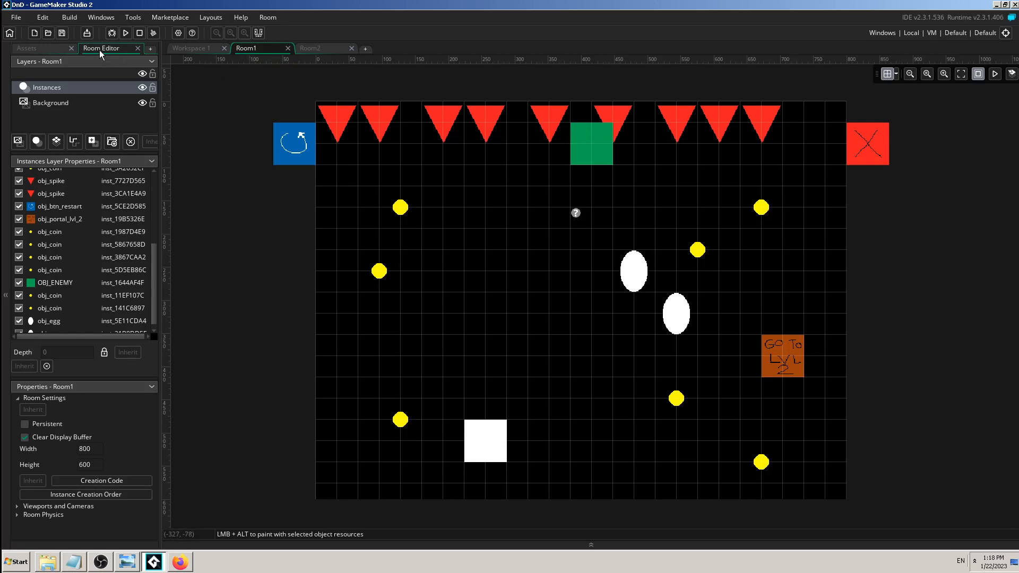
Enlarge Room1's instance list vertically, and hide and re-show the Instances layer
{"action": "scroll", "coordinate": [85, 236], "scroll_direction": "up", "scroll_amount": 4}
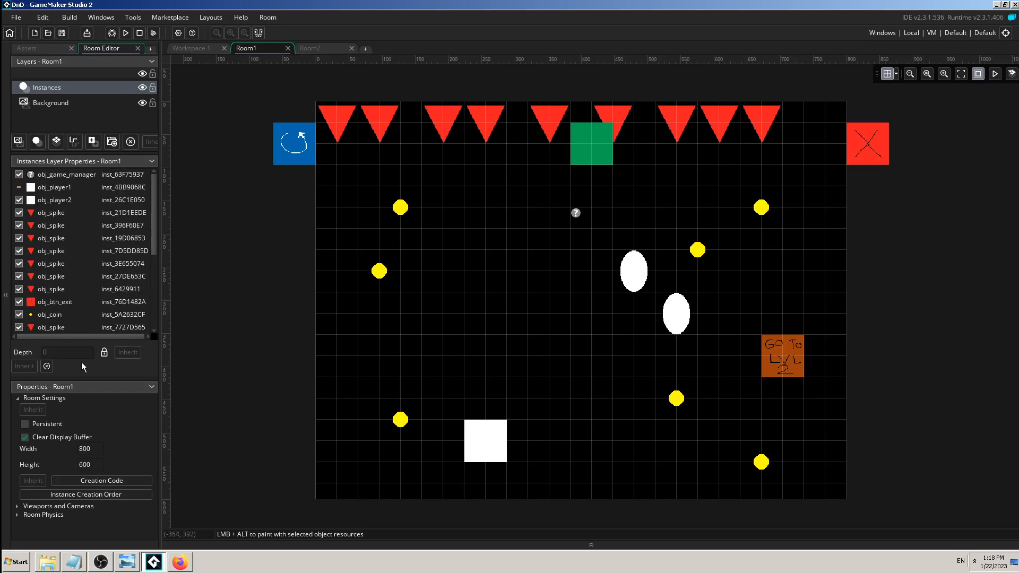
{"action": "left_click_drag", "start_coordinate": [80, 378], "coordinate": [80, 442]}
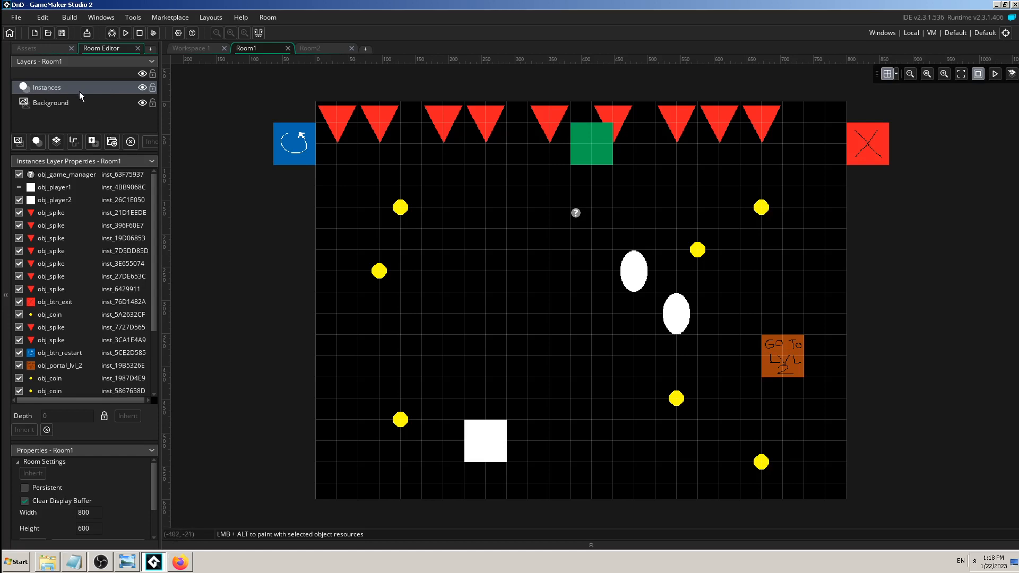
{"action": "left_click", "coordinate": [144, 88]}
{"action": "left_click", "coordinate": [143, 88]}
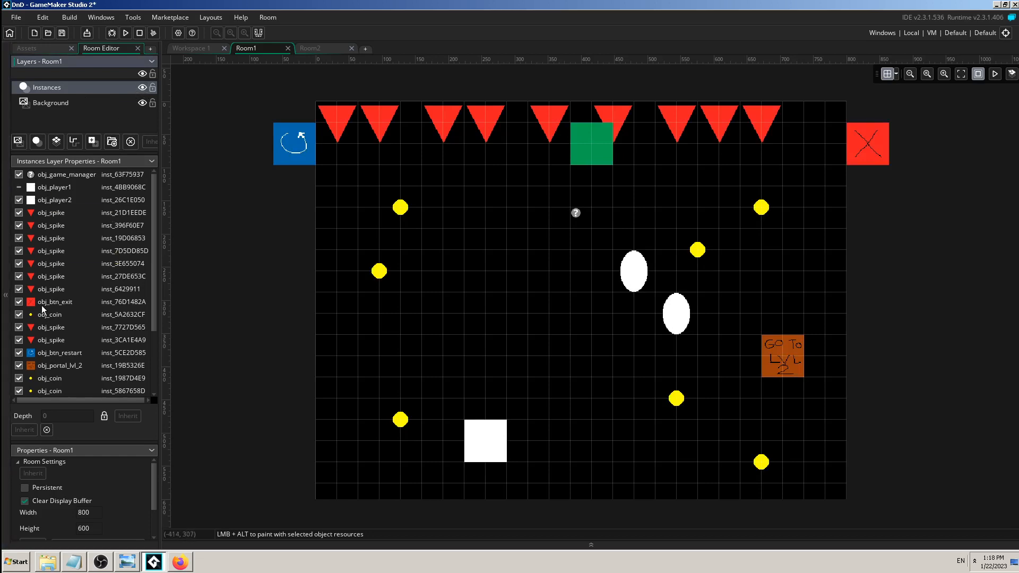
Look through Room1's instance list down to the obj_egg entries and widen the Room Editor pane slightly
{"action": "scroll", "coordinate": [42, 305], "scroll_direction": "down", "scroll_amount": 3}
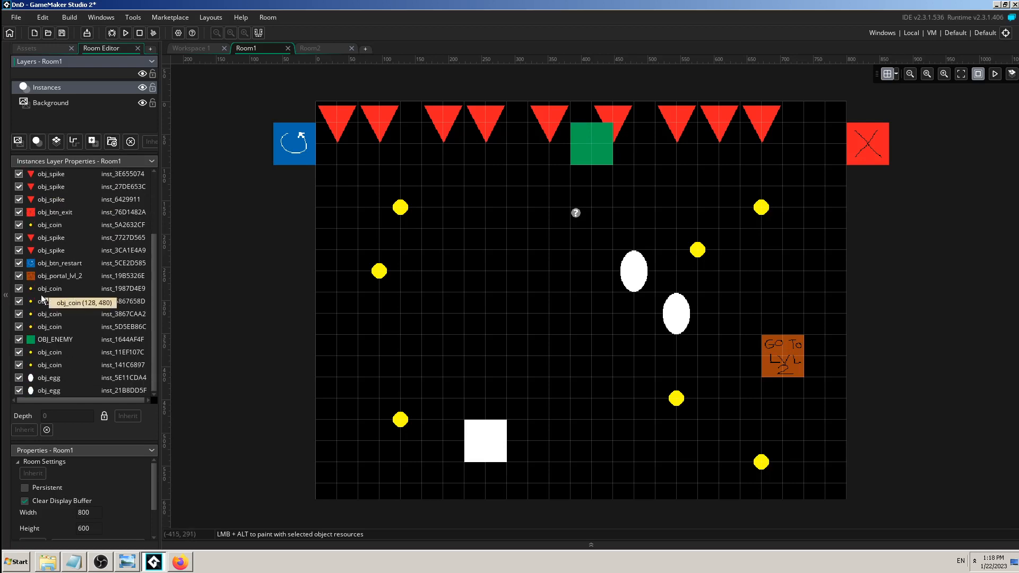
{"action": "scroll", "coordinate": [41, 295], "scroll_direction": "up", "scroll_amount": 3}
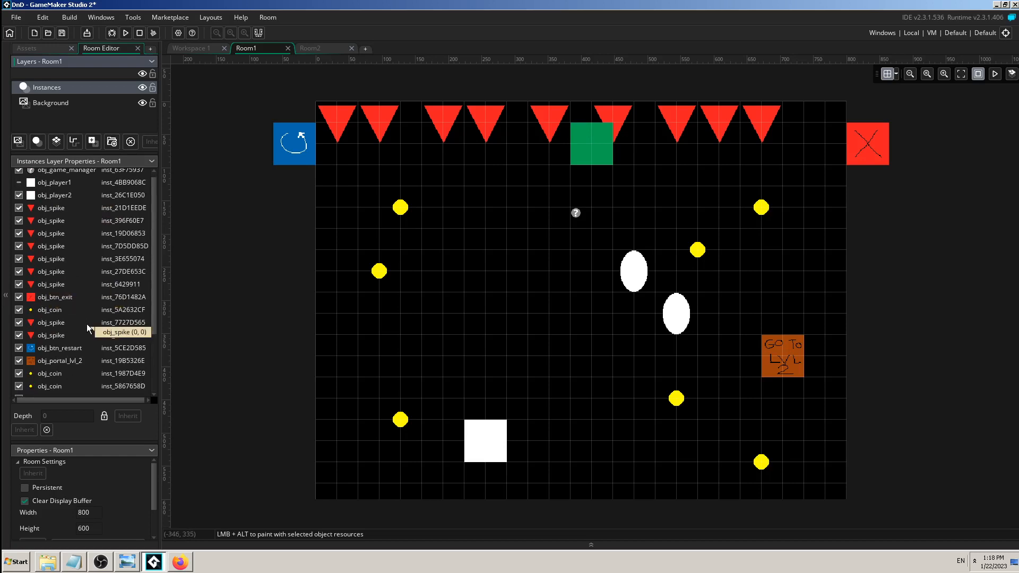
{"action": "left_click_drag", "start_coordinate": [159, 337], "coordinate": [174, 337]}
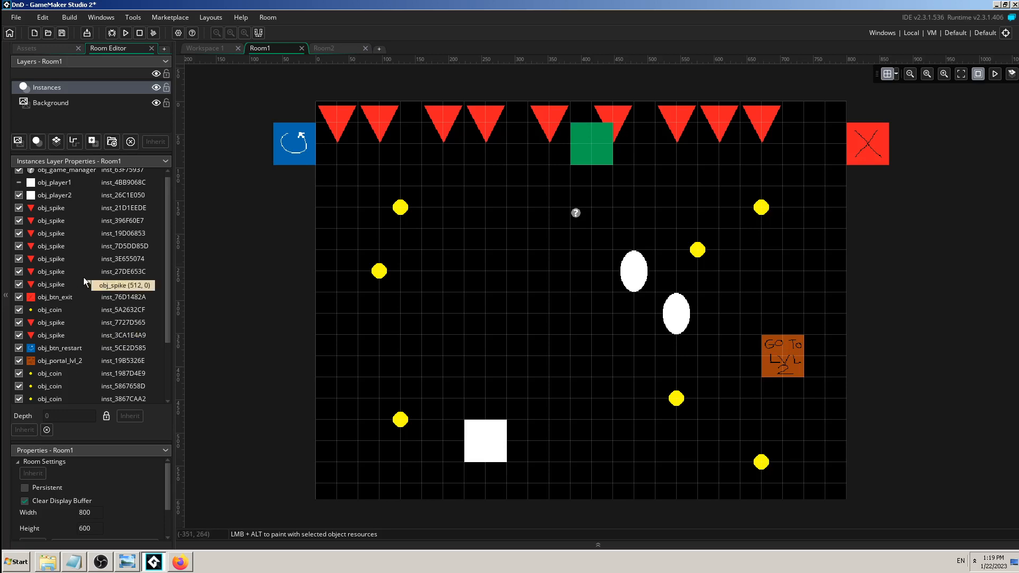
Switch to Firefox, replace the Food & Wine preview with the National Today cookie cutter image, and return to GameMaker
{"action": "scroll", "coordinate": [66, 282], "scroll_direction": "up", "scroll_amount": 1}
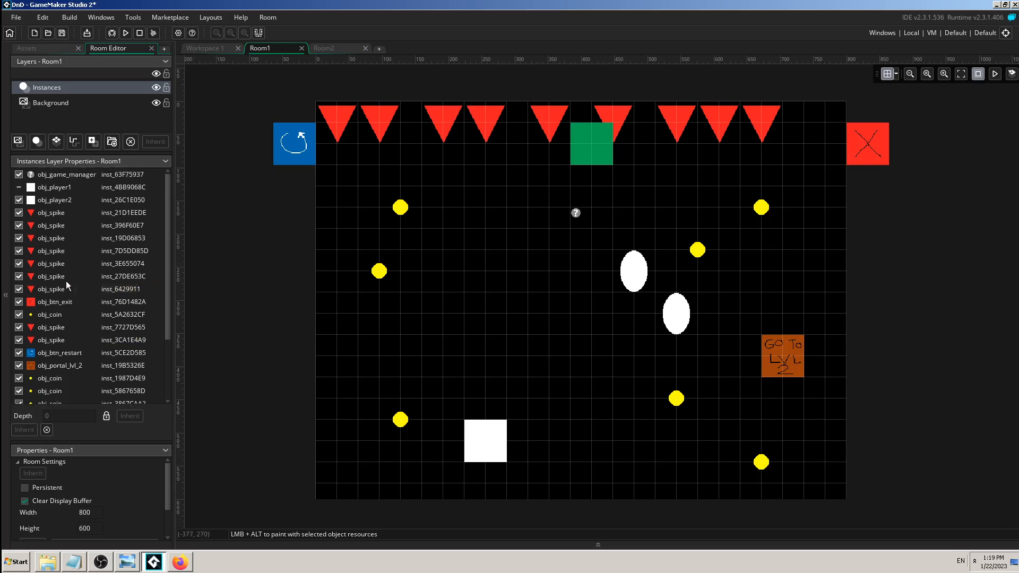
{"action": "scroll", "coordinate": [66, 281], "scroll_direction": "down", "scroll_amount": 3}
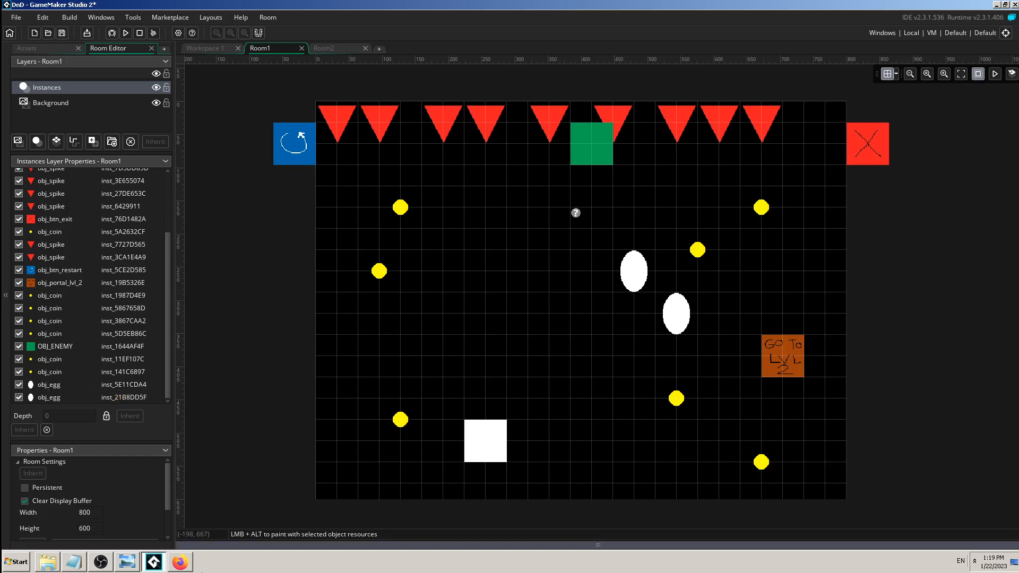
{"action": "left_click", "coordinate": [180, 562]}
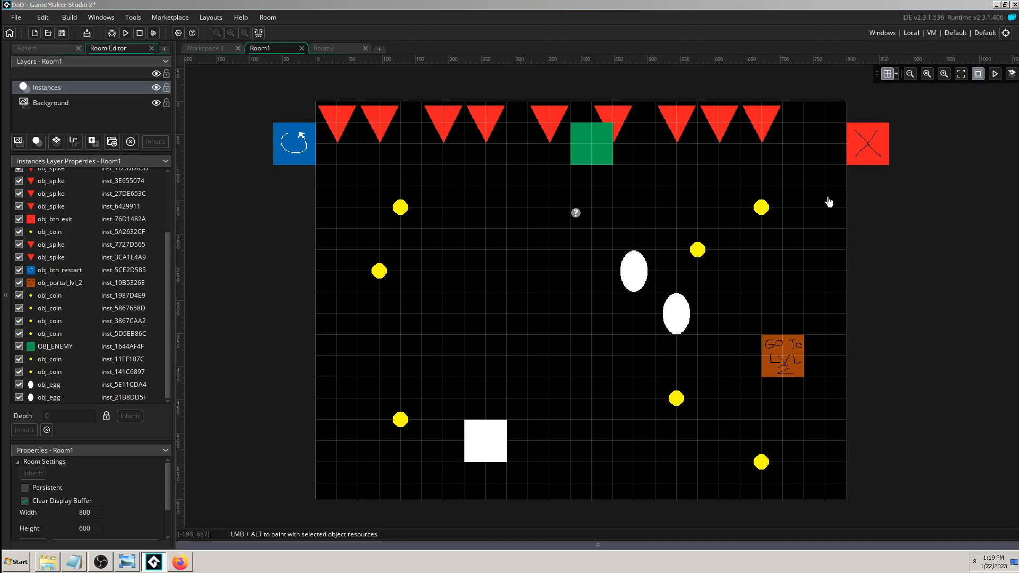
{"action": "scroll", "coordinate": [867, 183], "scroll_direction": "up", "scroll_amount": 2}
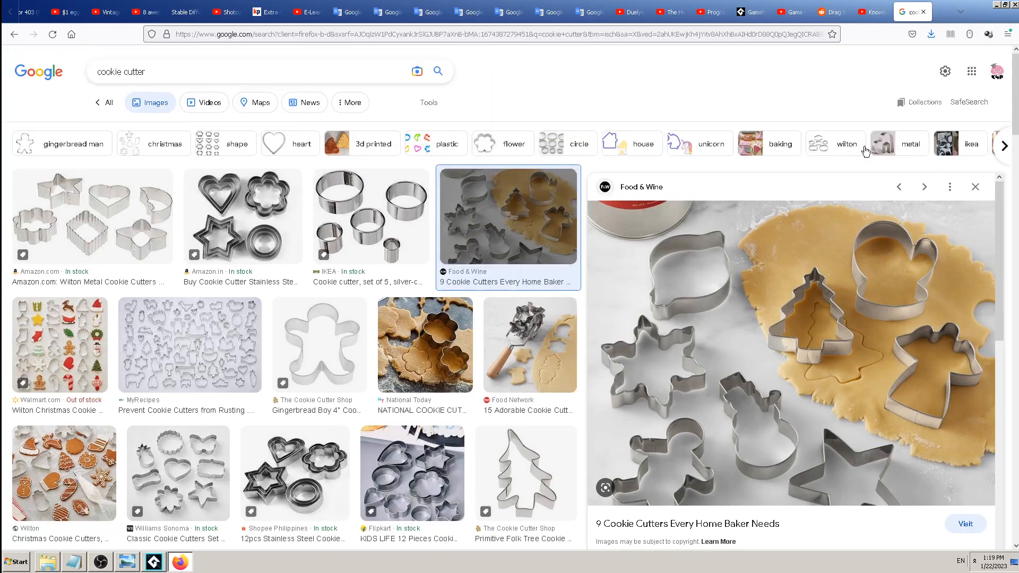
{"action": "left_click", "coordinate": [976, 188]}
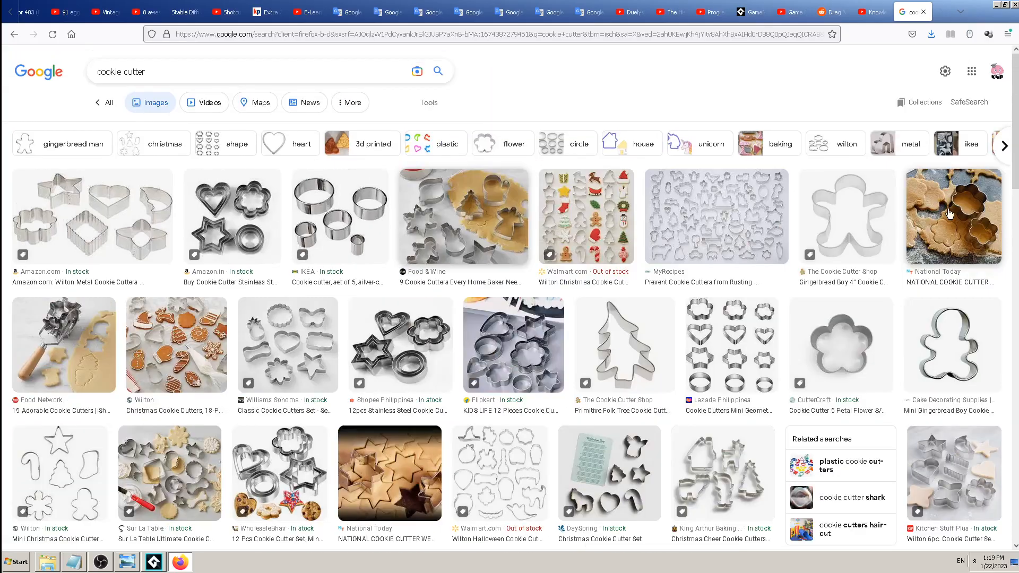
{"action": "left_click", "coordinate": [949, 214]}
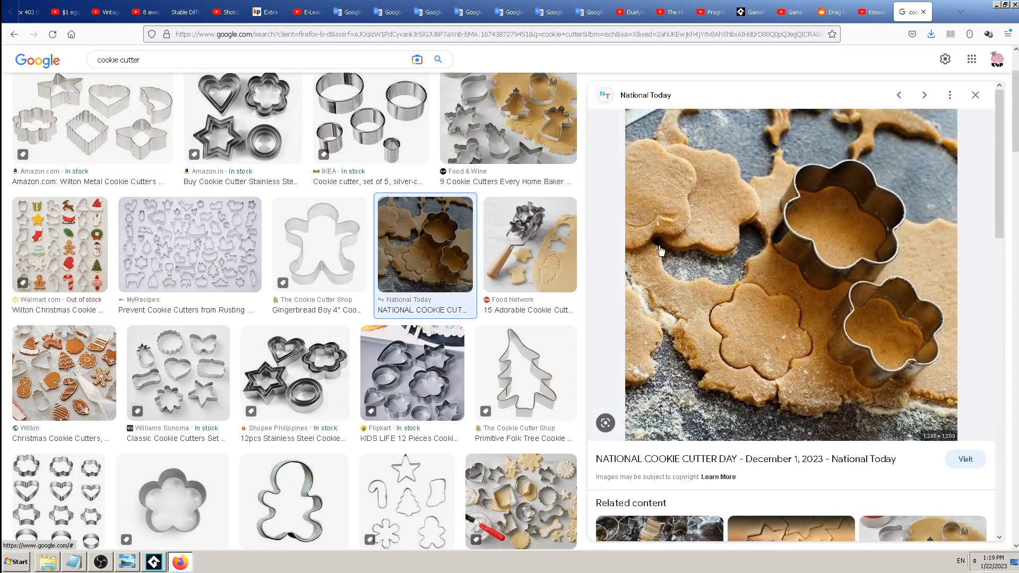
{"action": "left_click", "coordinate": [160, 566]}
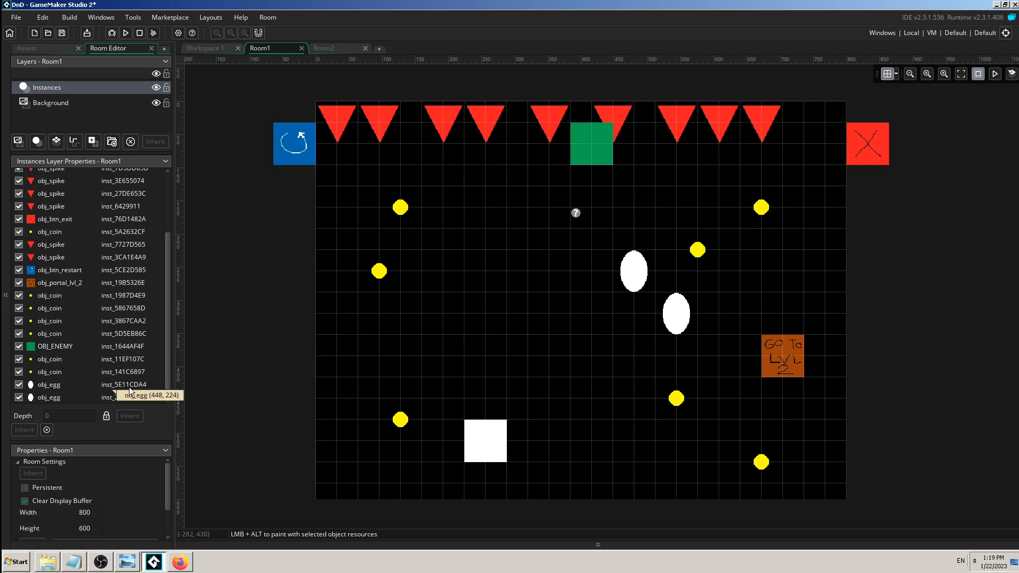
Toggle the export setting of both obj_egg instances in Room1's instance list off and back on
{"action": "left_click", "coordinate": [20, 385]}
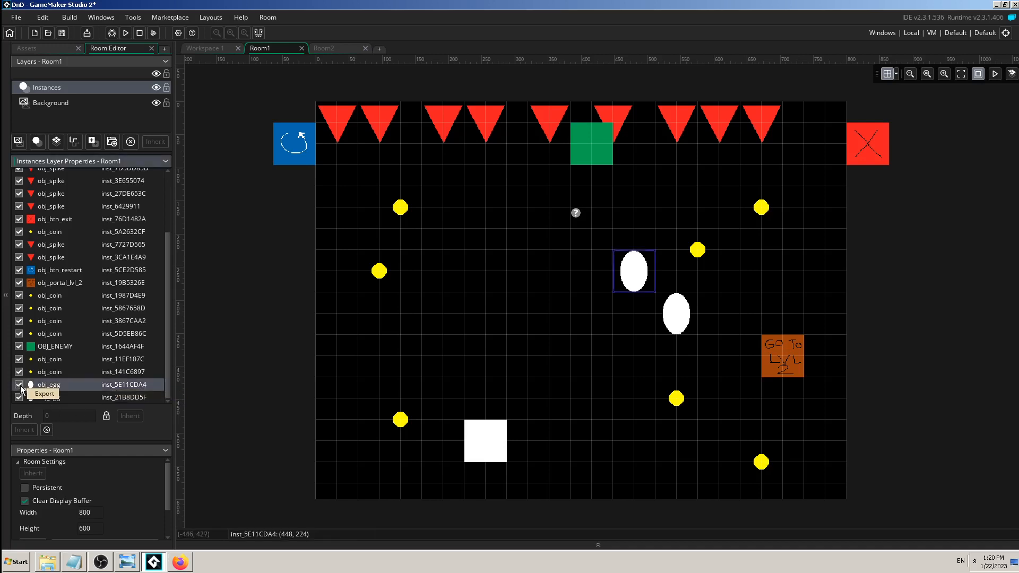
{"action": "left_click", "coordinate": [20, 385]}
{"action": "left_click", "coordinate": [21, 385]}
{"action": "left_click", "coordinate": [22, 385]}
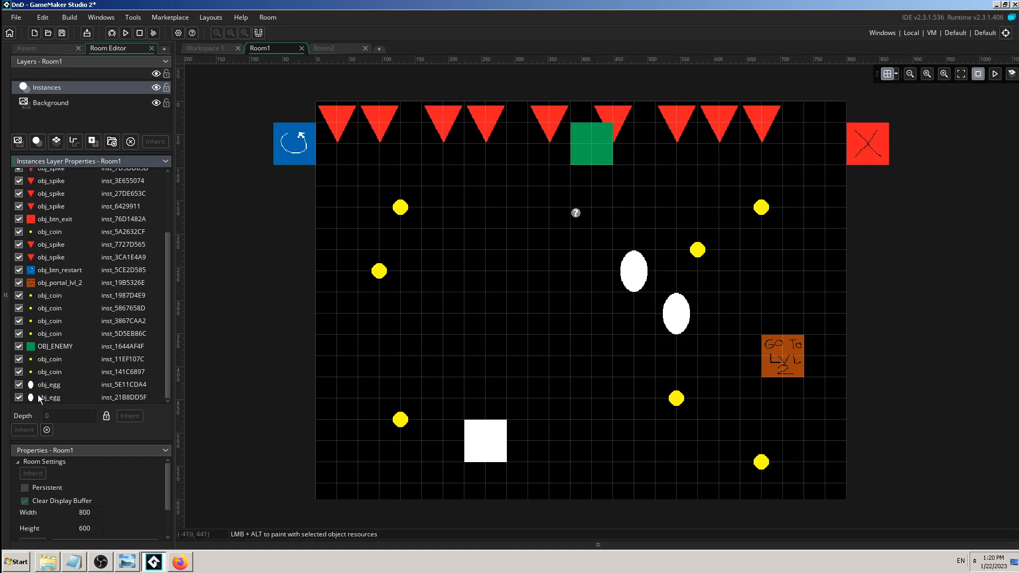
{"action": "left_click", "coordinate": [20, 384]}
{"action": "left_click", "coordinate": [20, 384]}
{"action": "left_click", "coordinate": [18, 397]}
{"action": "left_click", "coordinate": [18, 397]}
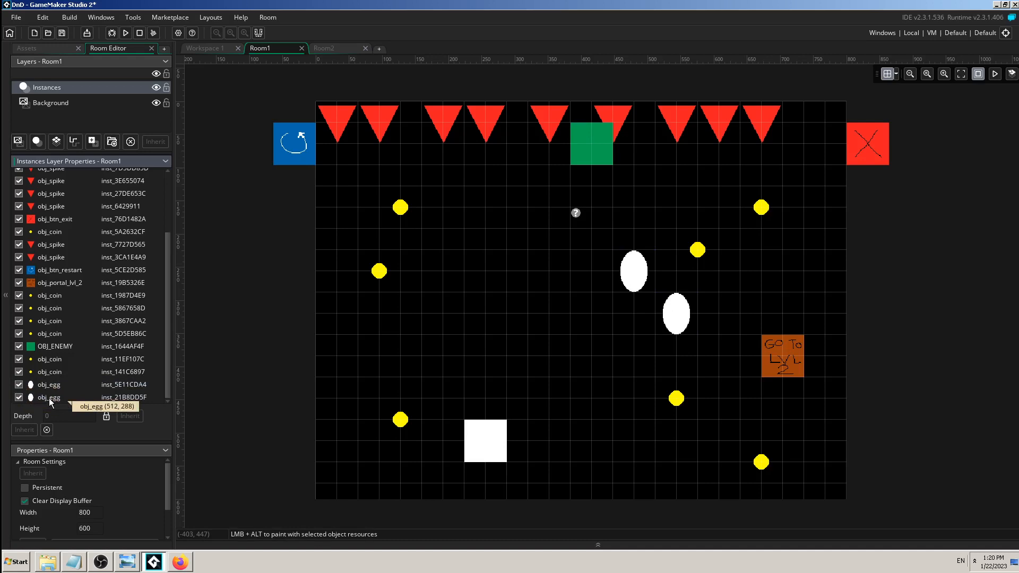
View the project's assets, return to Room1's instance list, and toggle each obj_egg instance's export setting off and on again
{"action": "left_click", "coordinate": [40, 47]}
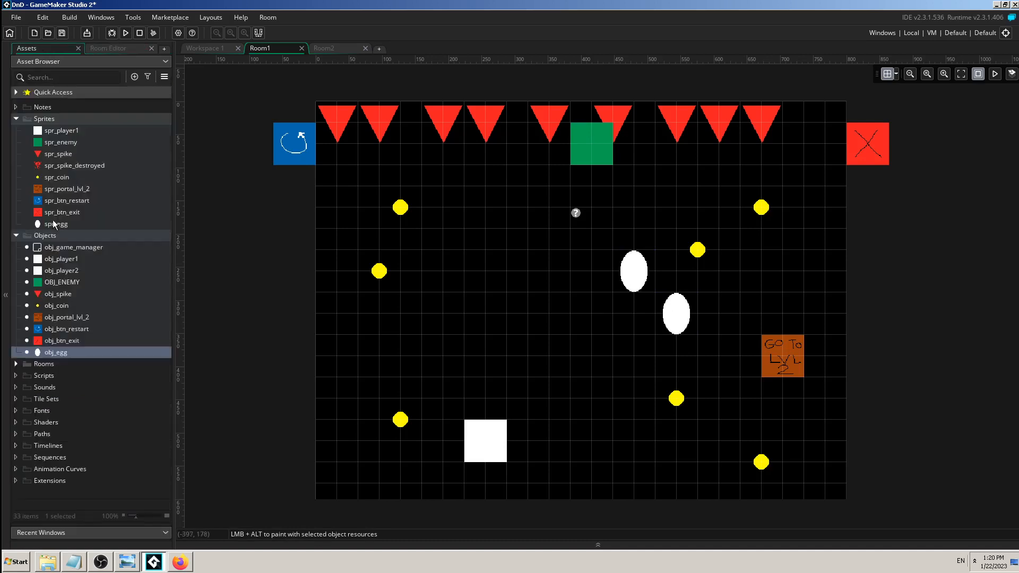
{"action": "left_click", "coordinate": [113, 49]}
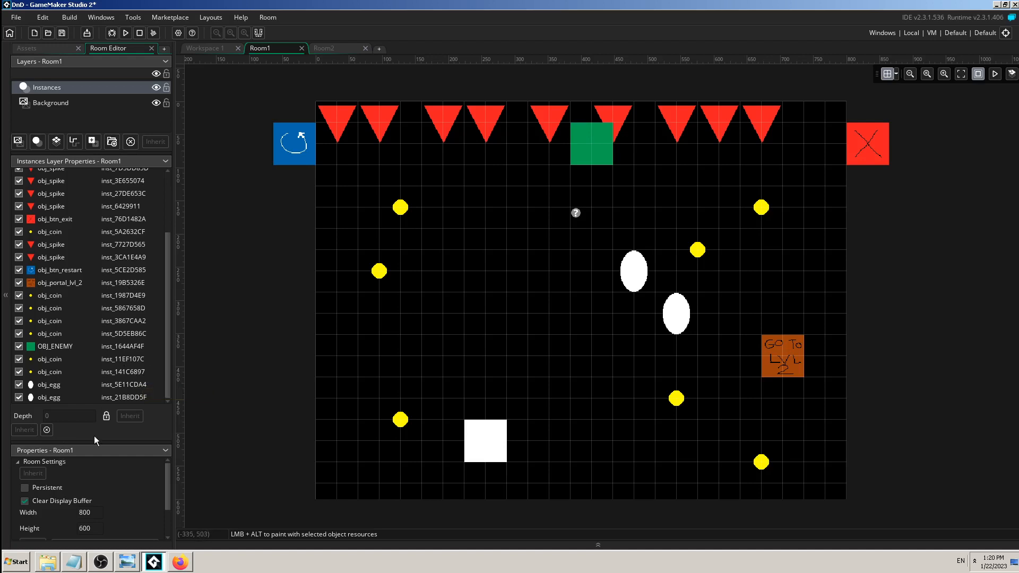
{"action": "left_click", "coordinate": [19, 397]}
{"action": "left_click", "coordinate": [18, 397]}
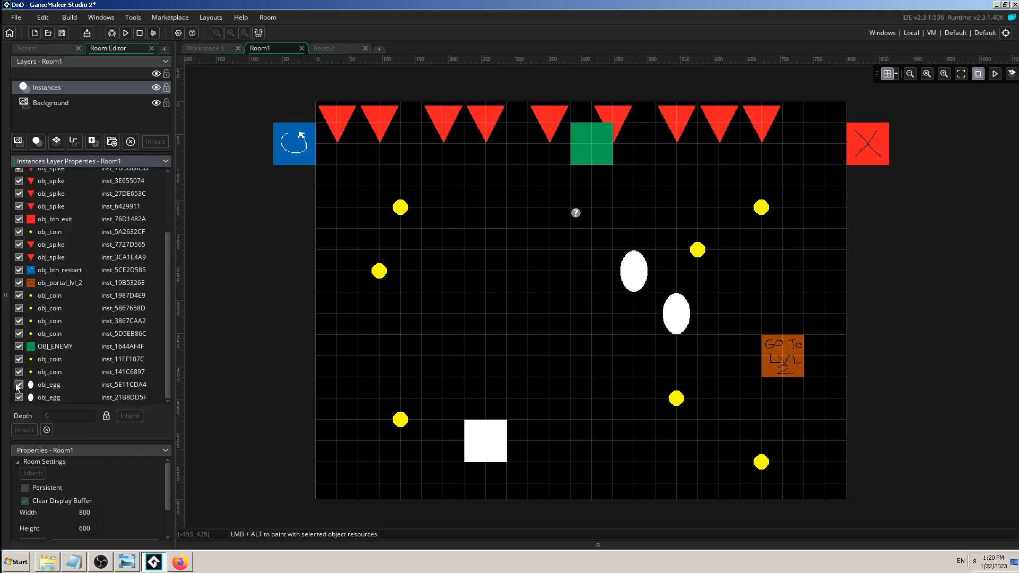
{"action": "left_click", "coordinate": [19, 384]}
{"action": "left_click", "coordinate": [19, 384]}
Move Room1's first obj_egg to (448, 288), relocate it to about (224, 288), and move the second obj_egg to (448, 288)
{"action": "left_click_drag", "start_coordinate": [630, 269], "coordinate": [631, 309]}
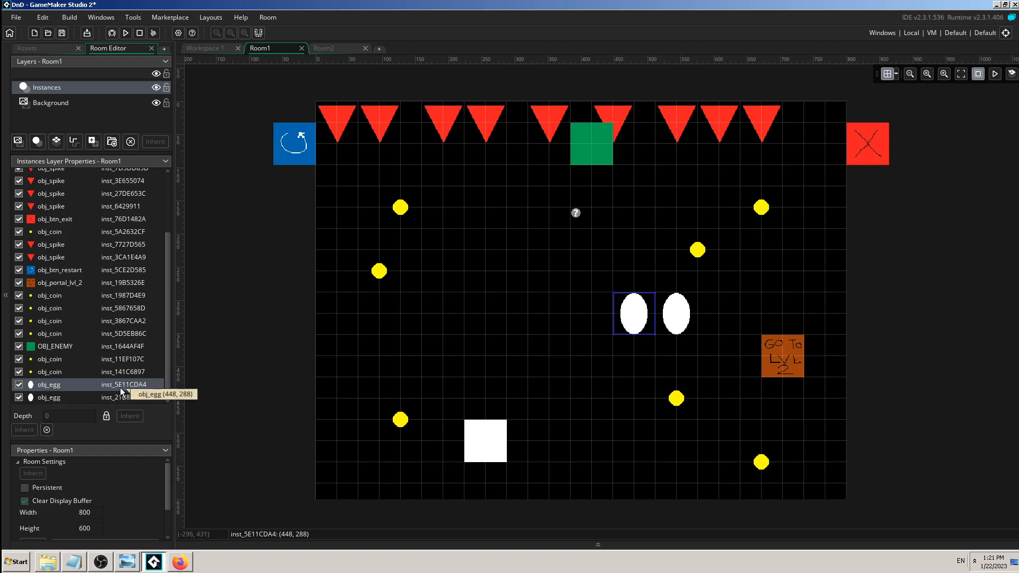
{"action": "left_click", "coordinate": [19, 397]}
{"action": "left_click", "coordinate": [18, 397]}
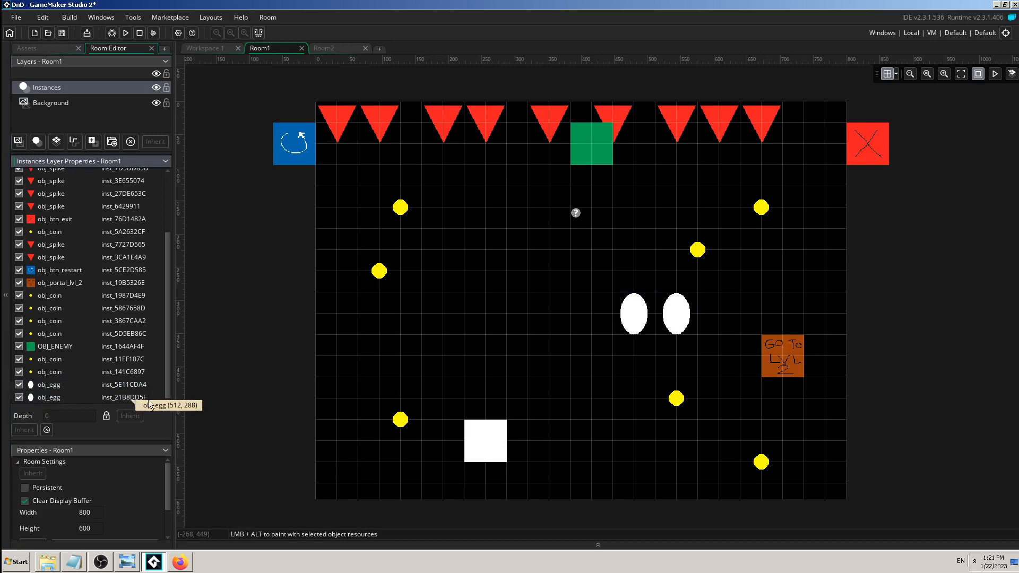
{"action": "left_click_drag", "start_coordinate": [631, 317], "coordinate": [474, 330]}
{"action": "left_click_drag", "start_coordinate": [694, 329], "coordinate": [644, 330]}
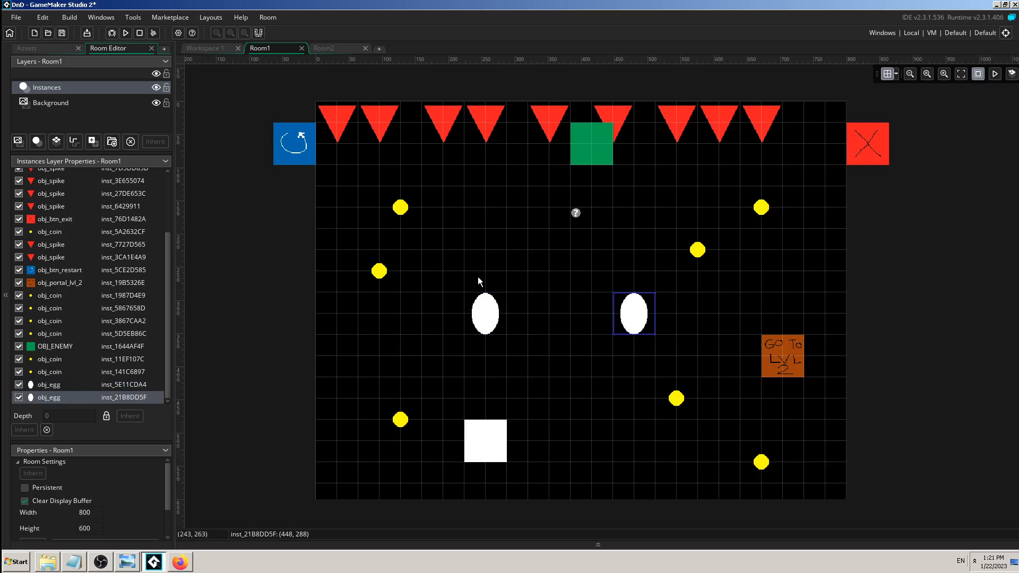
Delete both remaining obj_egg instances from Room1
{"action": "key", "text": "Delete"}
{"action": "left_click", "coordinate": [494, 321]}
{"action": "key", "text": "Delete"}
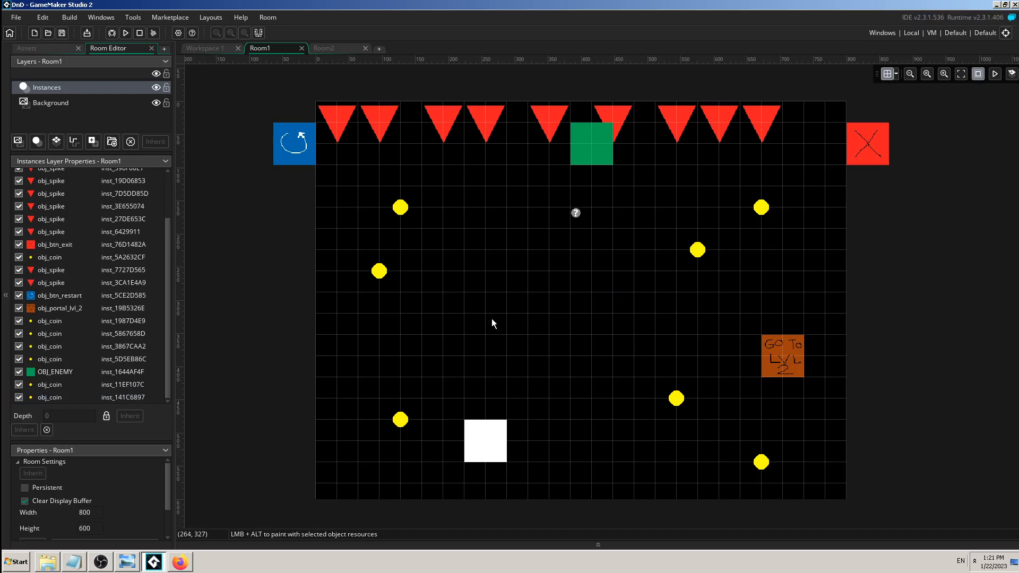
In Workspace 1, set obj_egg as the object of the Create Instance action in obj_player2's Key Press - E event
{"action": "left_click", "coordinate": [204, 49]}
{"action": "scroll", "coordinate": [679, 382], "scroll_direction": "up", "scroll_amount": 4}
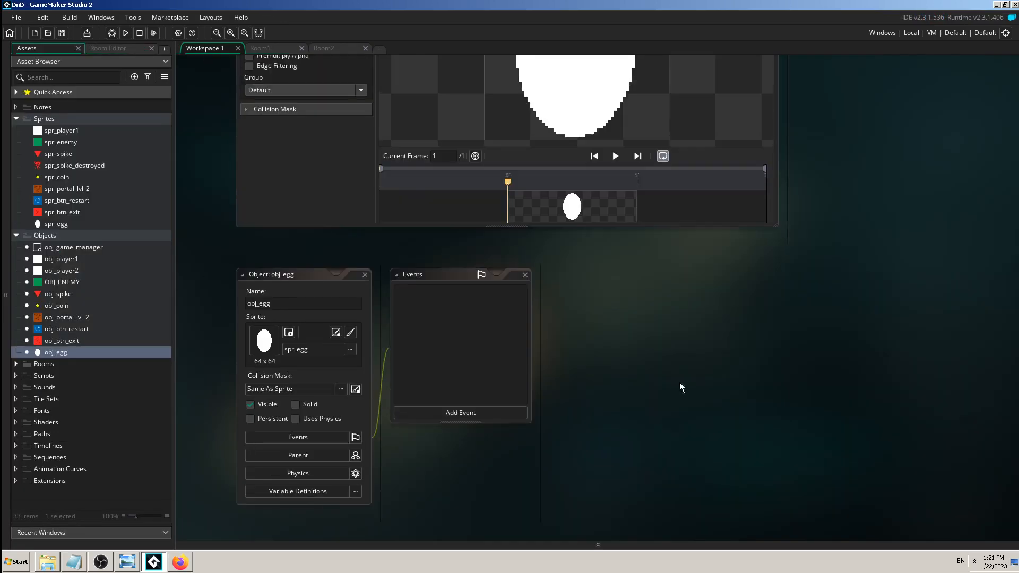
{"action": "scroll", "coordinate": [766, 392], "scroll_direction": "up", "scroll_amount": 10}
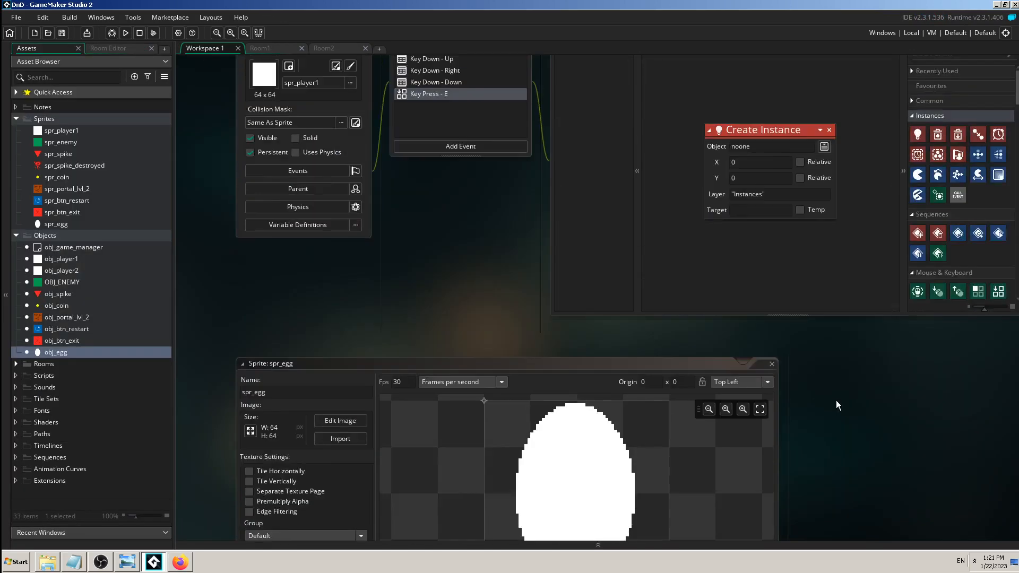
{"action": "middle_click_drag", "start_coordinate": [702, 90], "coordinate": [586, 74]}
{"action": "left_click", "coordinate": [106, 562]}
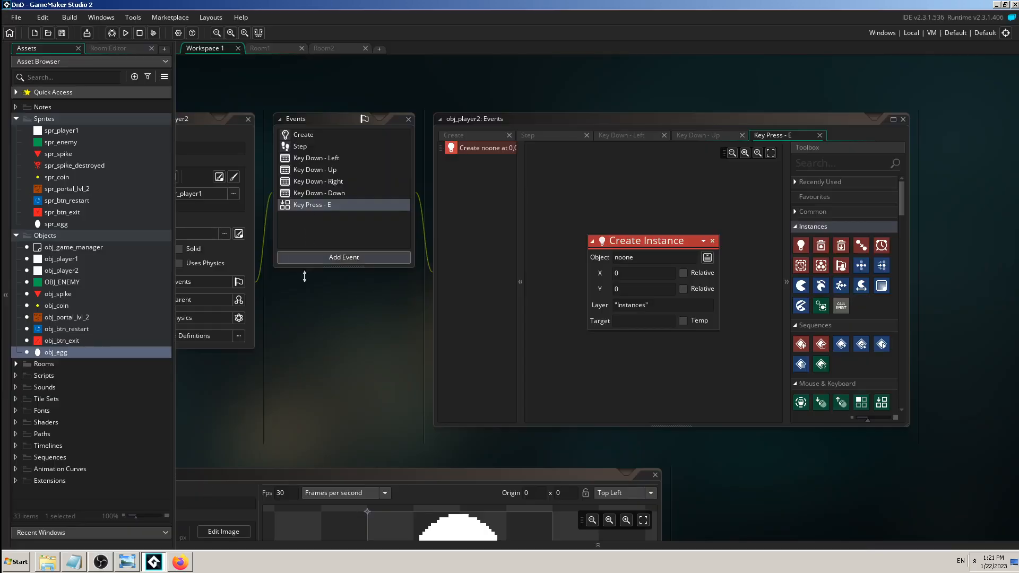
{"action": "middle_click_drag", "start_coordinate": [319, 348], "coordinate": [430, 368]}
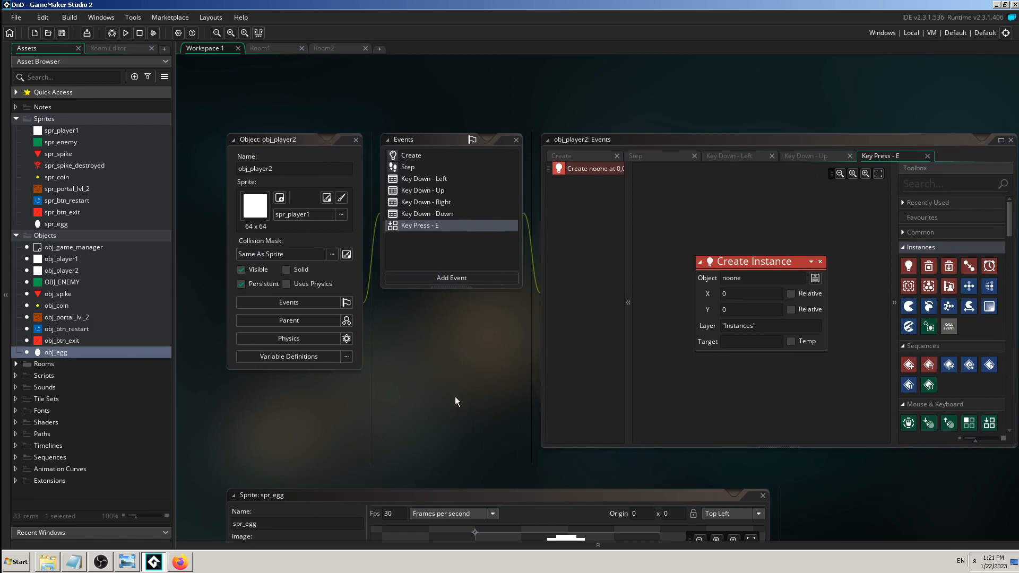
{"action": "middle_click_drag", "start_coordinate": [454, 397], "coordinate": [299, 333]}
{"action": "mouse_move", "coordinate": [969, 221]}
{"action": "middle_mouse_down"}
{"action": "mouse_move", "coordinate": [889, 240]}
{"action": "mouse_move", "coordinate": [970, 221]}
{"action": "middle_mouse_up"}
{"action": "scroll", "coordinate": [886, 236], "scroll_direction": "up", "scroll_amount": 3, "text": "ctrl"}
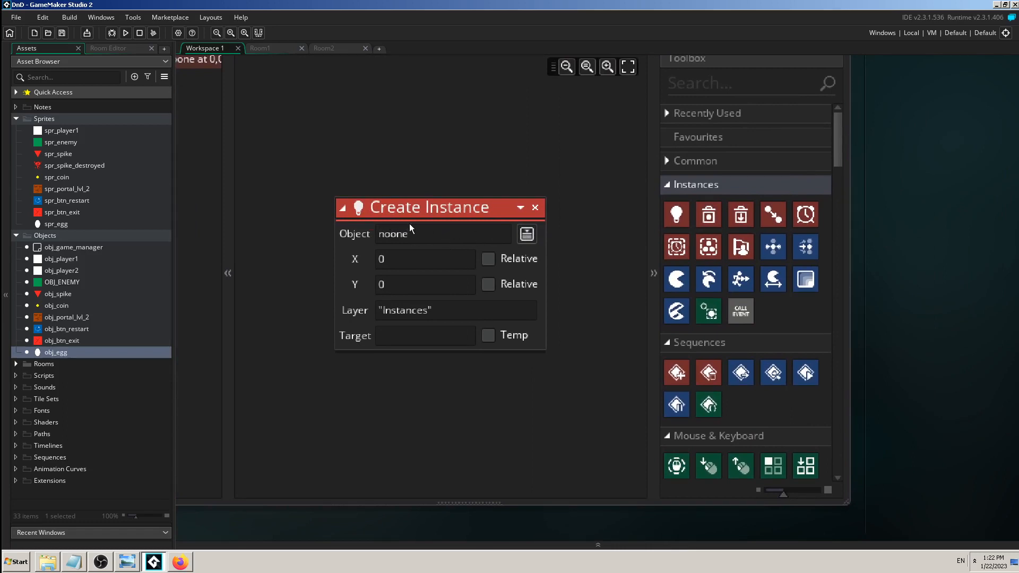
{"action": "scroll", "coordinate": [575, 238], "scroll_direction": "up", "scroll_amount": 4, "text": "ctrl"}
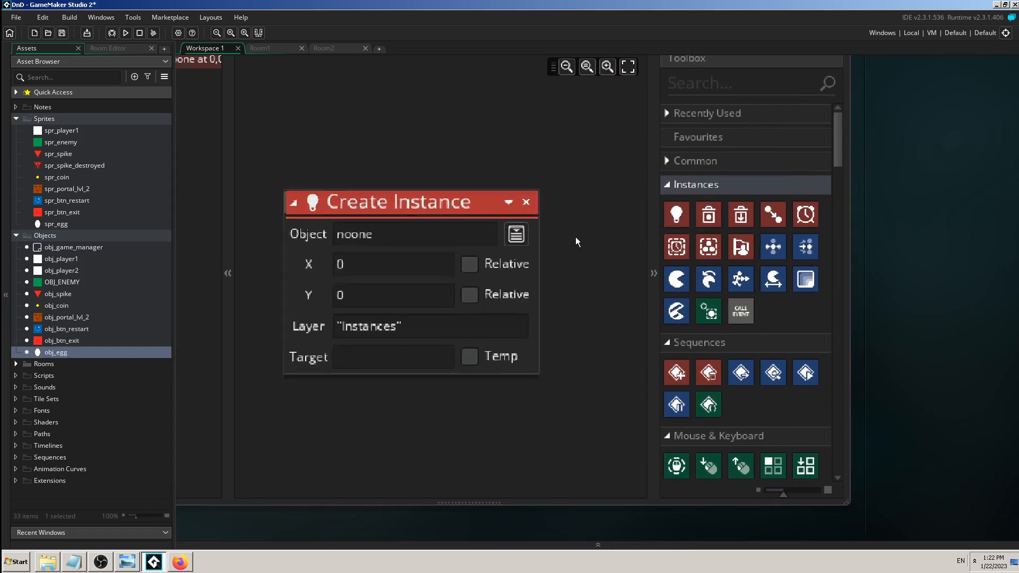
{"action": "middle_click_drag", "start_coordinate": [363, 133], "coordinate": [445, 140]}
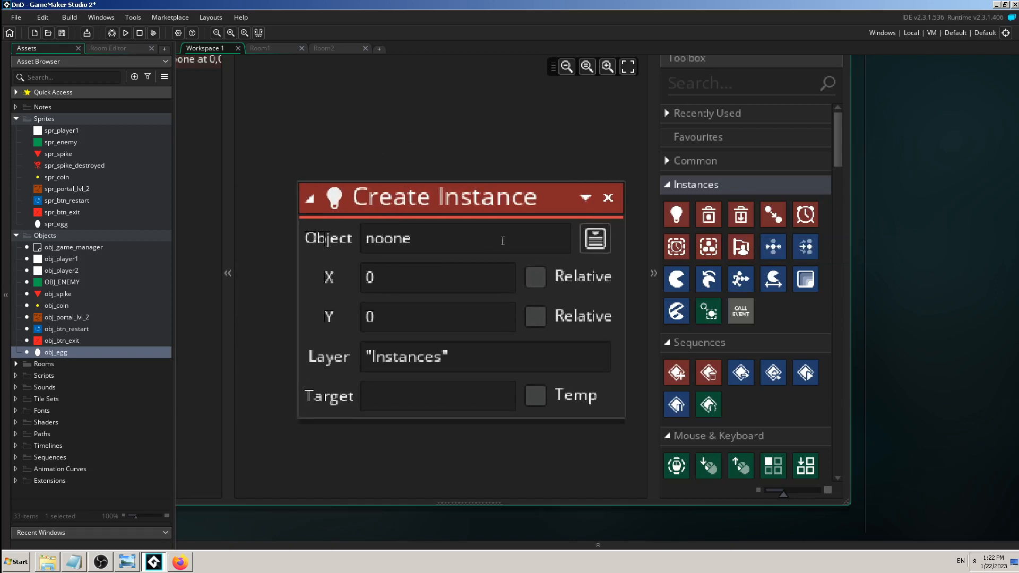
{"action": "left_click", "coordinate": [592, 241]}
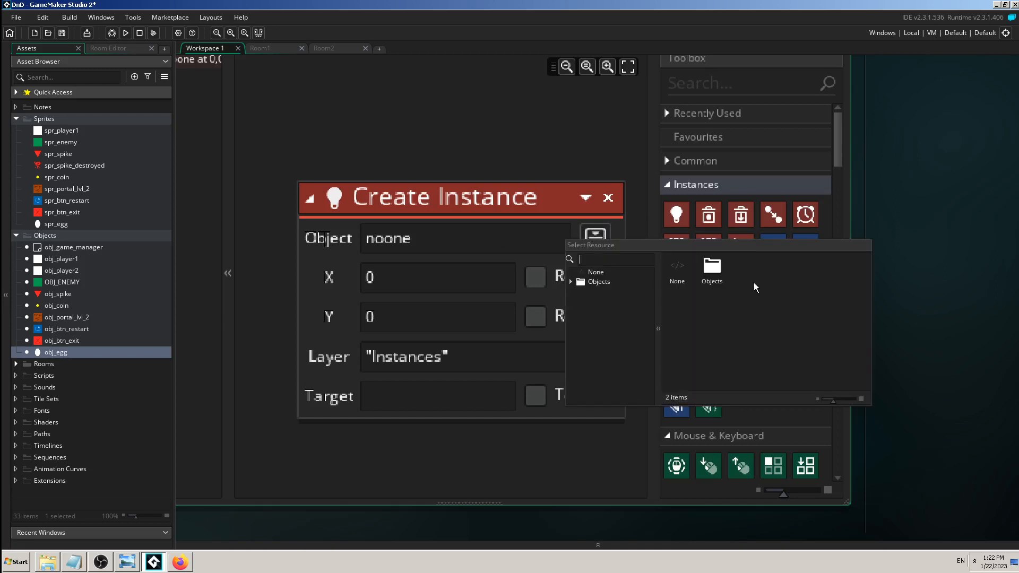
{"action": "double_click", "coordinate": [712, 268]}
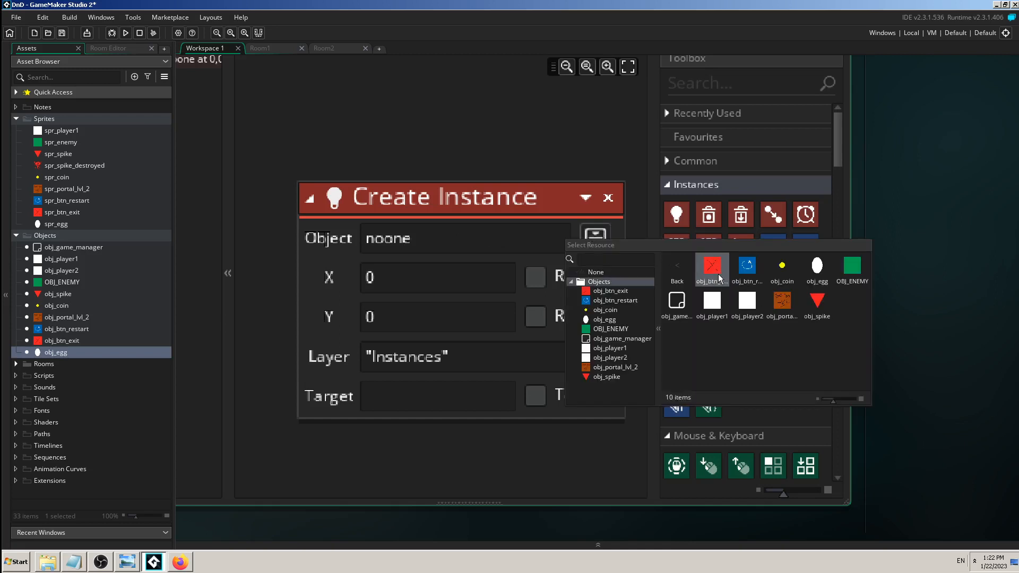
{"action": "double_click", "coordinate": [826, 271]}
{"action": "left_click", "coordinate": [589, 67]}
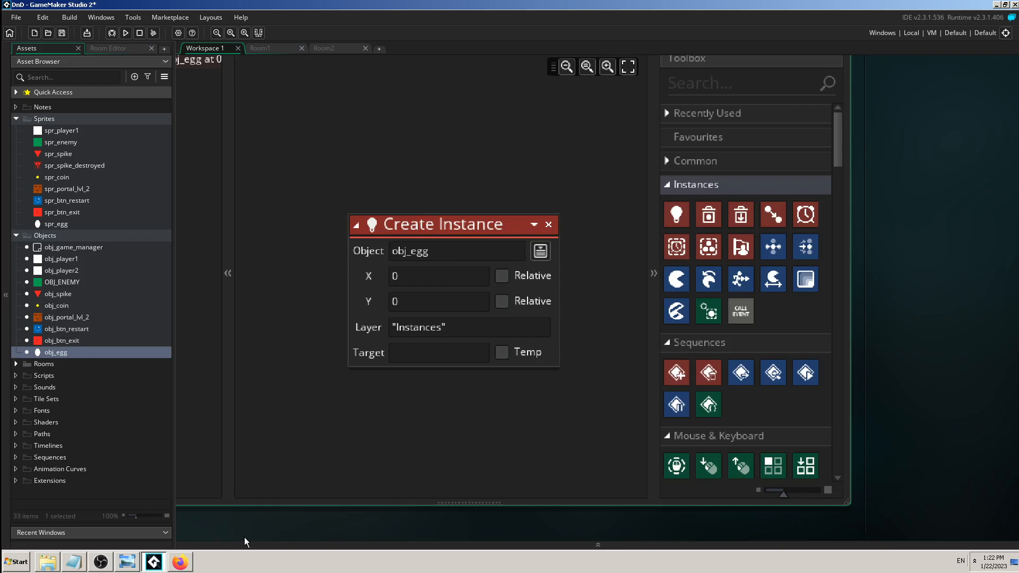
{"action": "left_click", "coordinate": [230, 33]}
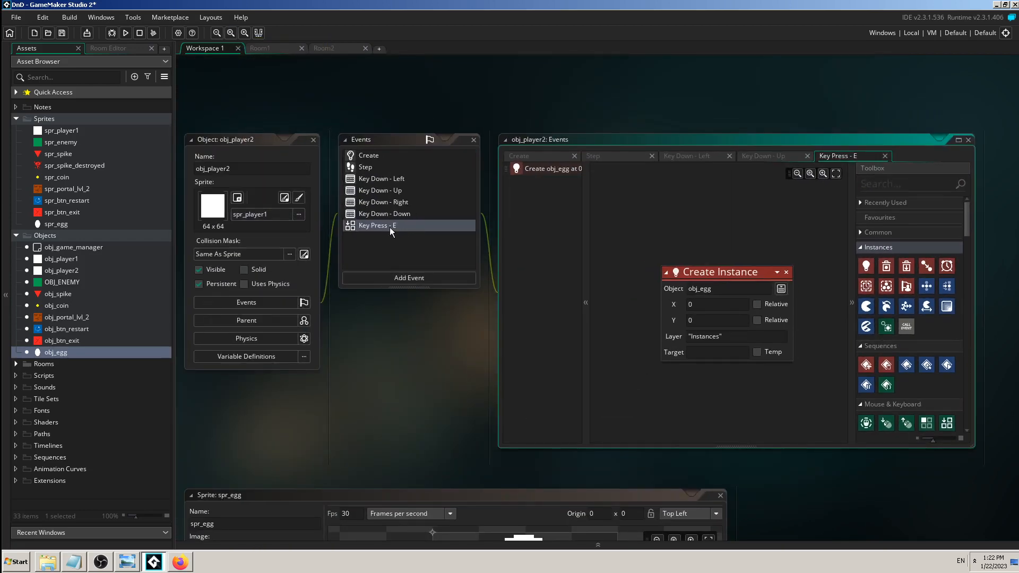
Run the game, move the player right and left, and trigger the Key Press - E event to create an egg
{"action": "left_click", "coordinate": [126, 33]}
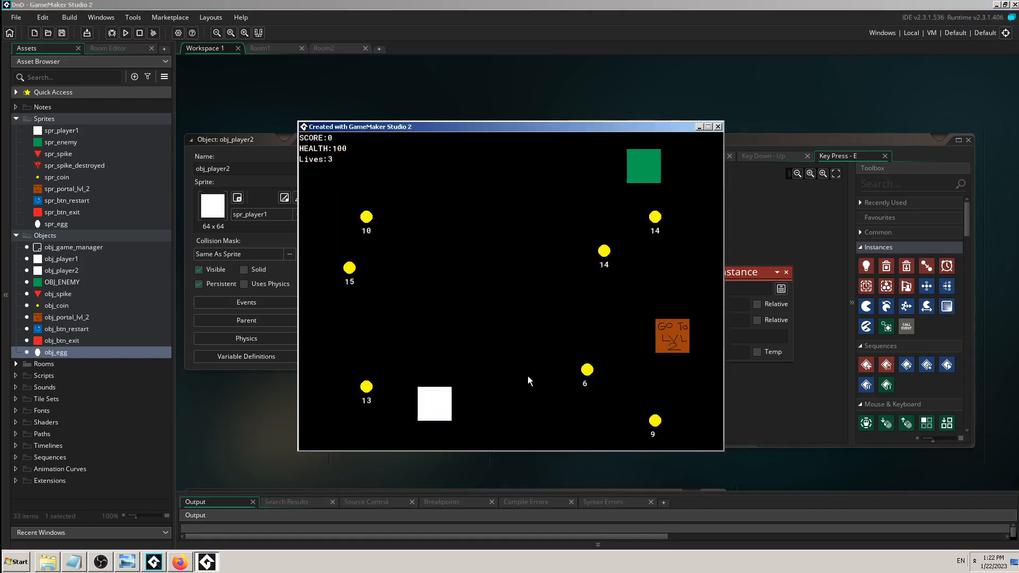
{"action": "key", "text": "Right"}
{"action": "key", "text": "Right"}
{"action": "key", "text": "Right"}
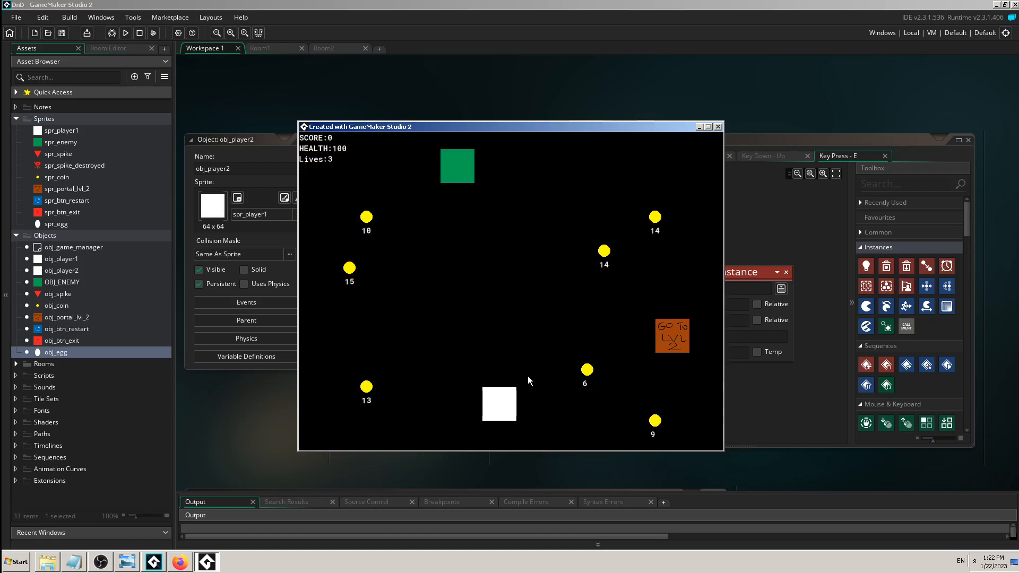
{"action": "key", "text": "Left"}
{"action": "key", "text": "Right"}
{"action": "key", "text": "Left"}
{"action": "key", "text": "Right"}
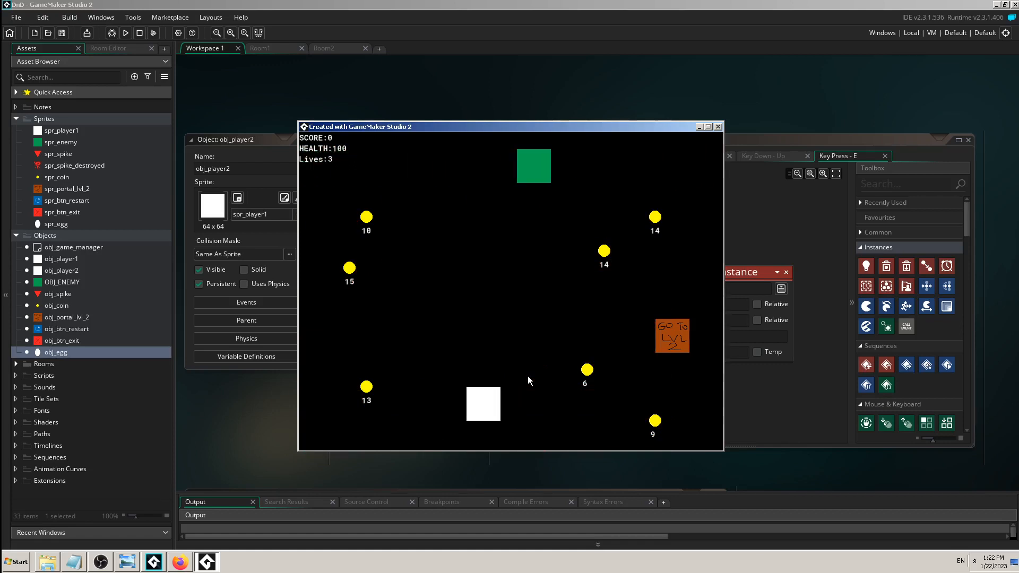
{"action": "key", "text": "e"}
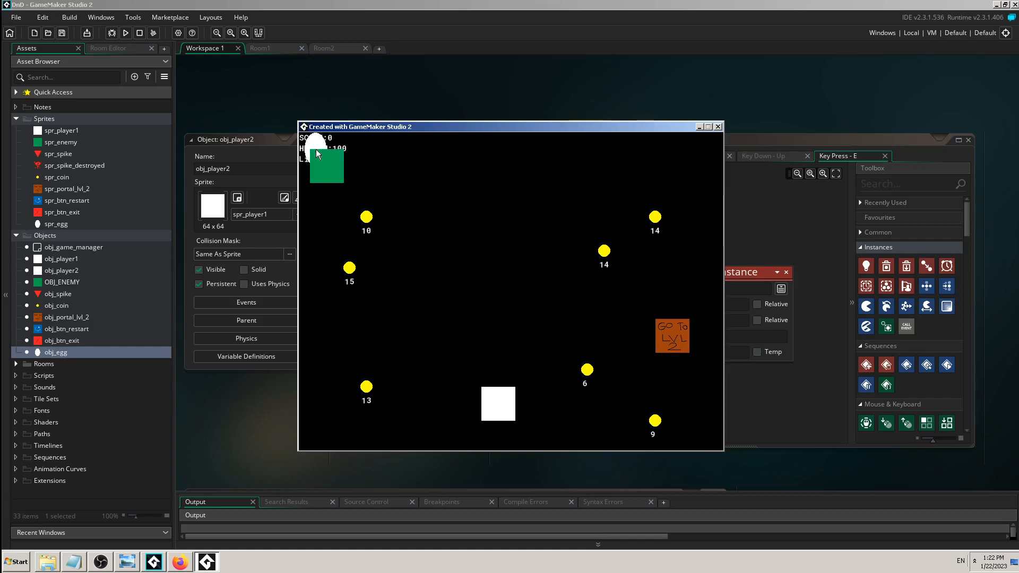
Move the player right and left with the egg created, and close the game and the output pane
{"action": "key", "text": "Right"}
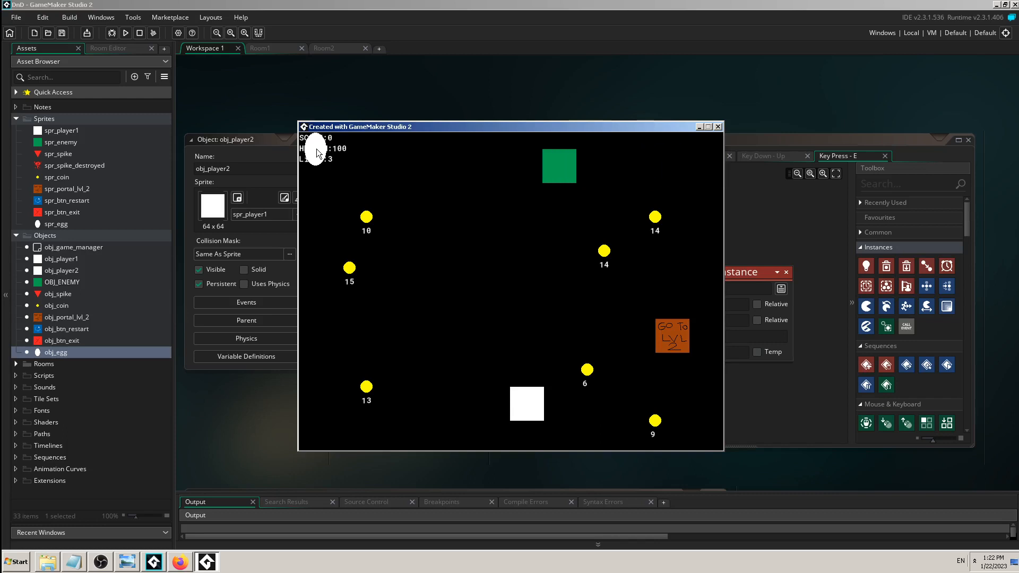
{"action": "key", "text": "Left"}
{"action": "key", "text": "Left"}
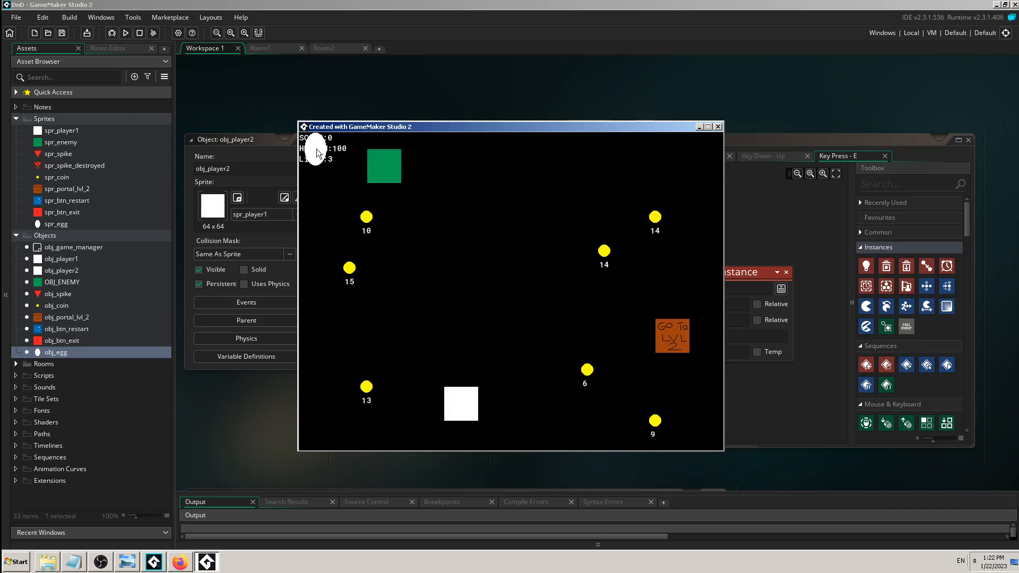
{"action": "left_click", "coordinate": [717, 126]}
{"action": "left_click", "coordinate": [372, 548]}
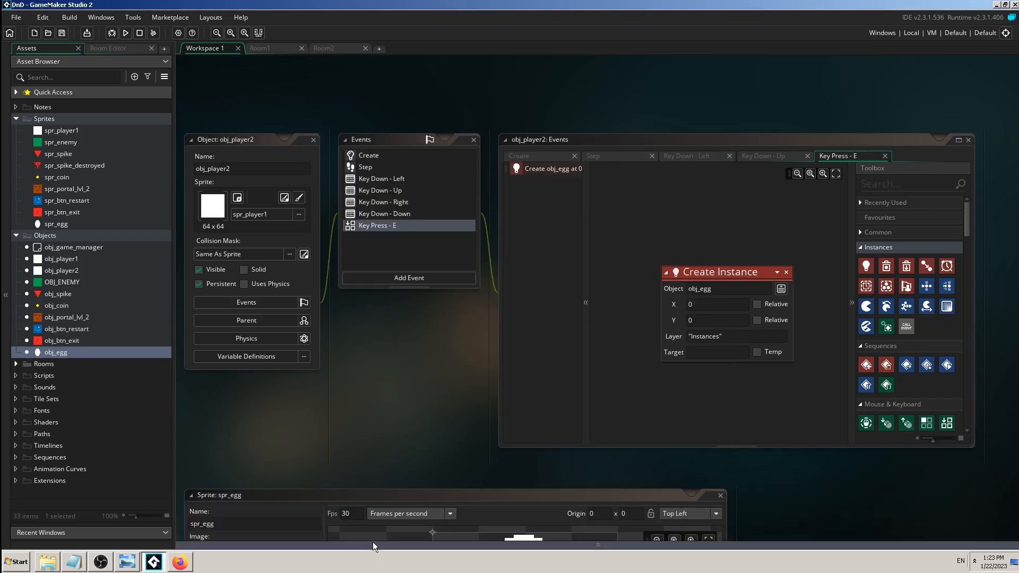
Examine the X and Y position settings of the Create Instance action in obj_player2's Key Press - E event
{"action": "middle_click_drag", "start_coordinate": [858, 470], "coordinate": [726, 403]}
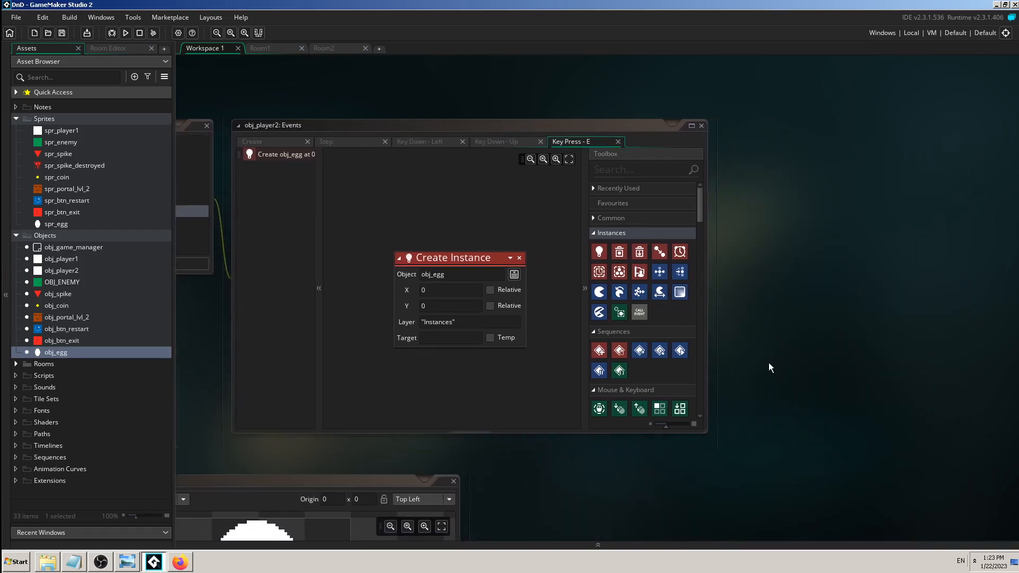
{"action": "scroll", "coordinate": [768, 362], "scroll_direction": "up", "scroll_amount": 3, "text": "ctrl"}
{"action": "middle_click_drag", "start_coordinate": [737, 335], "coordinate": [938, 326]}
{"action": "scroll", "coordinate": [922, 320], "scroll_direction": "up", "scroll_amount": 2, "text": "ctrl"}
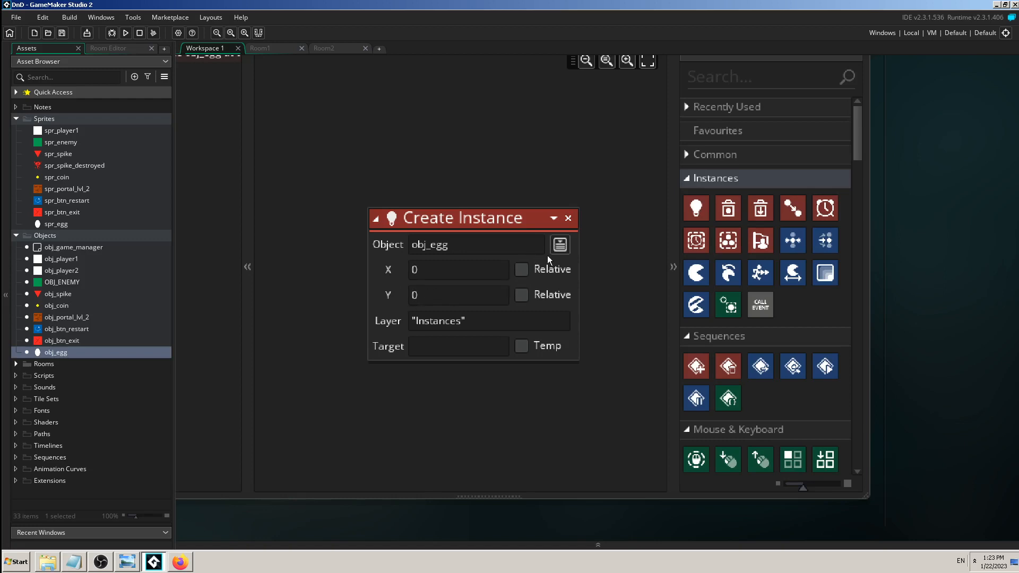
Place an obj_egg instance at (192, 288) in Room1
{"action": "left_click", "coordinate": [264, 47]}
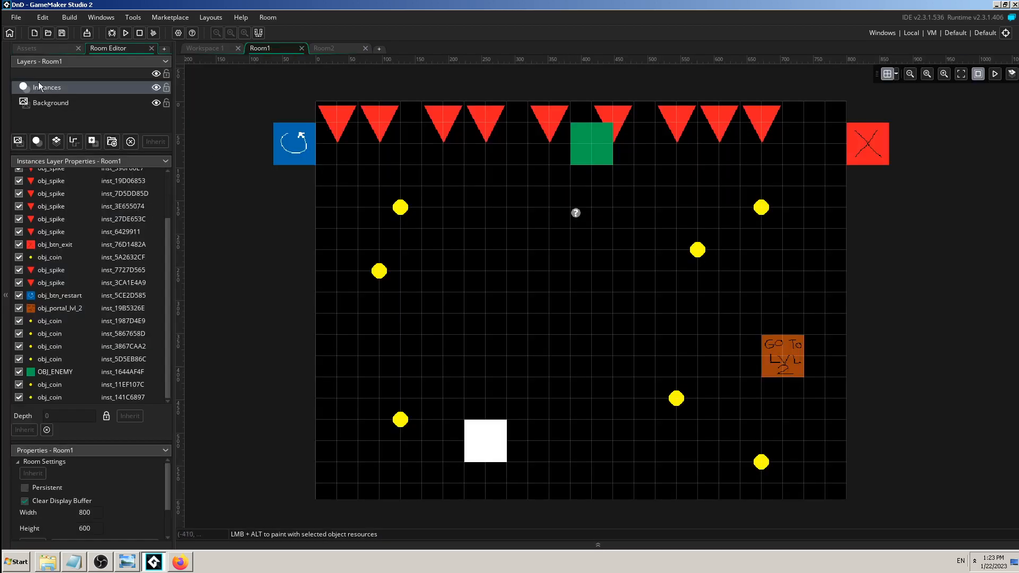
{"action": "left_click", "coordinate": [30, 47]}
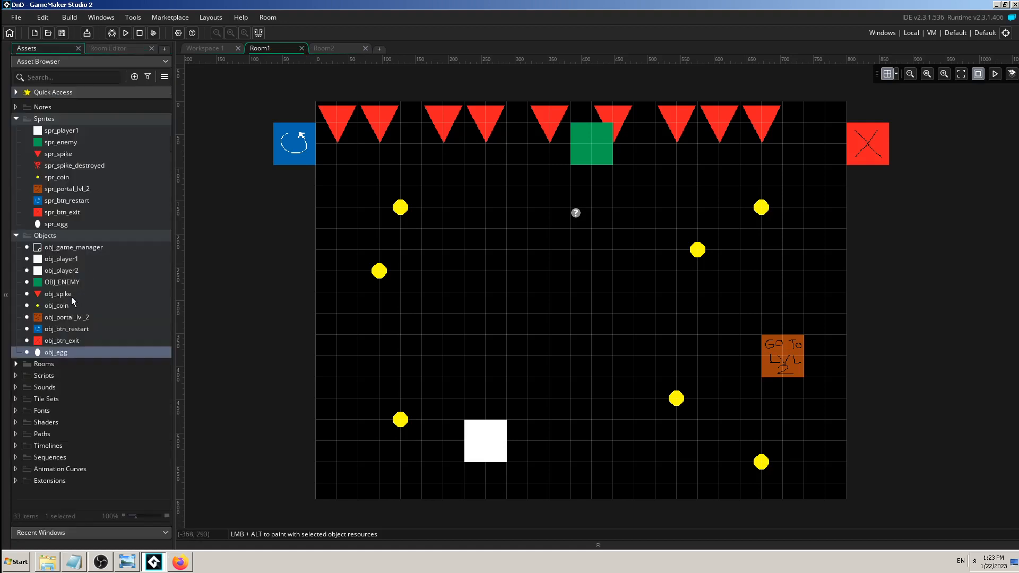
{"action": "left_click_drag", "start_coordinate": [37, 353], "coordinate": [464, 313]}
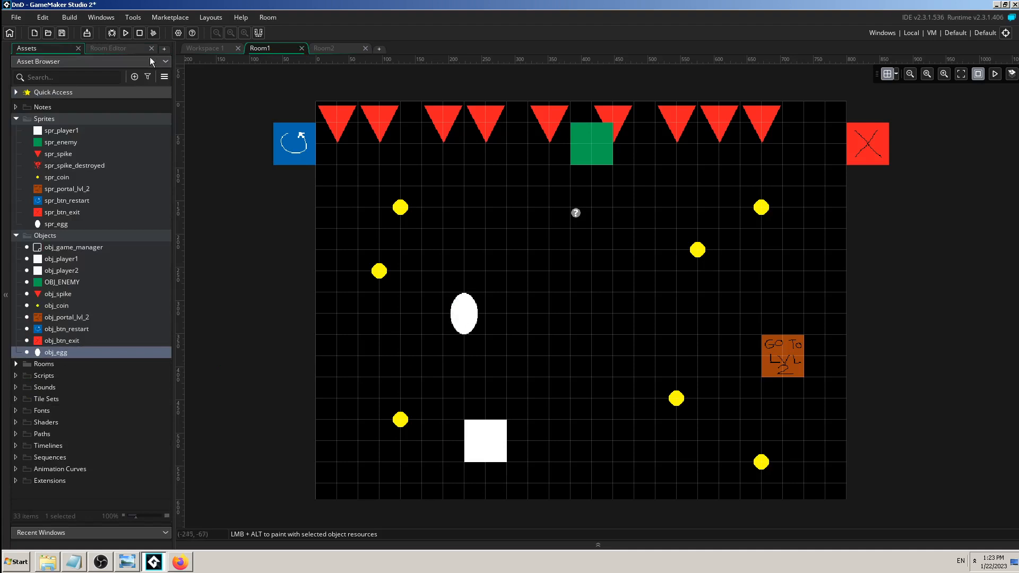
Select the placed obj_egg instance in Room1 and collapse the room properties to enlarge the layer's instance list
{"action": "left_click", "coordinate": [129, 50]}
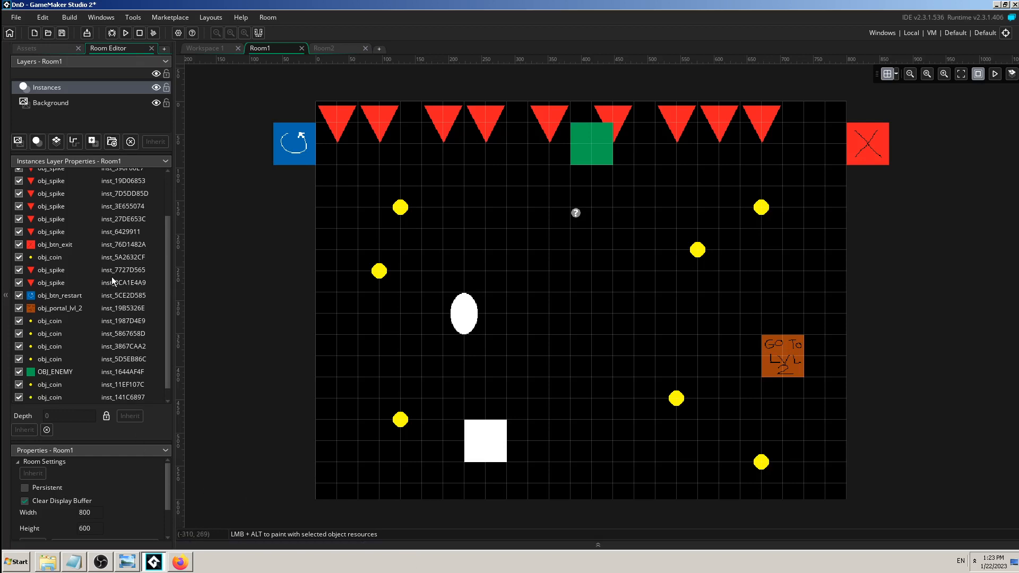
{"action": "scroll", "coordinate": [109, 285], "scroll_direction": "down", "scroll_amount": 1}
{"action": "scroll", "coordinate": [98, 471], "scroll_direction": "down", "scroll_amount": 3}
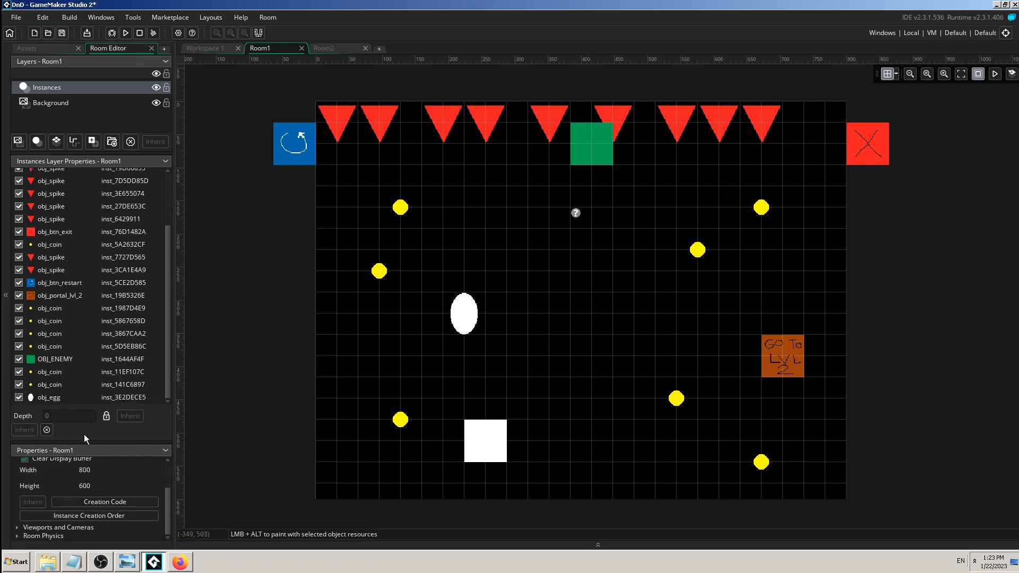
{"action": "left_click", "coordinate": [471, 317]}
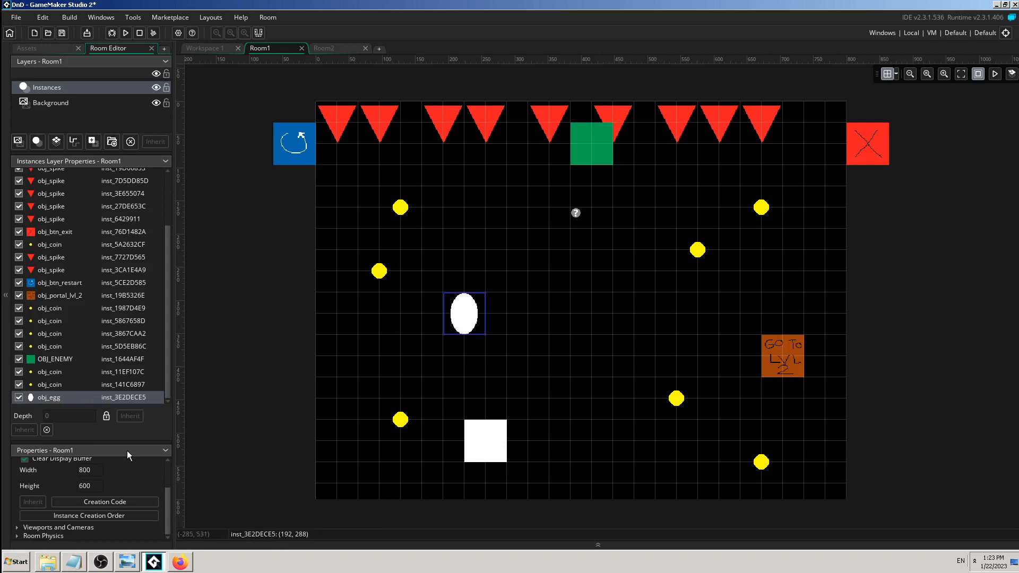
{"action": "left_click", "coordinate": [157, 451]}
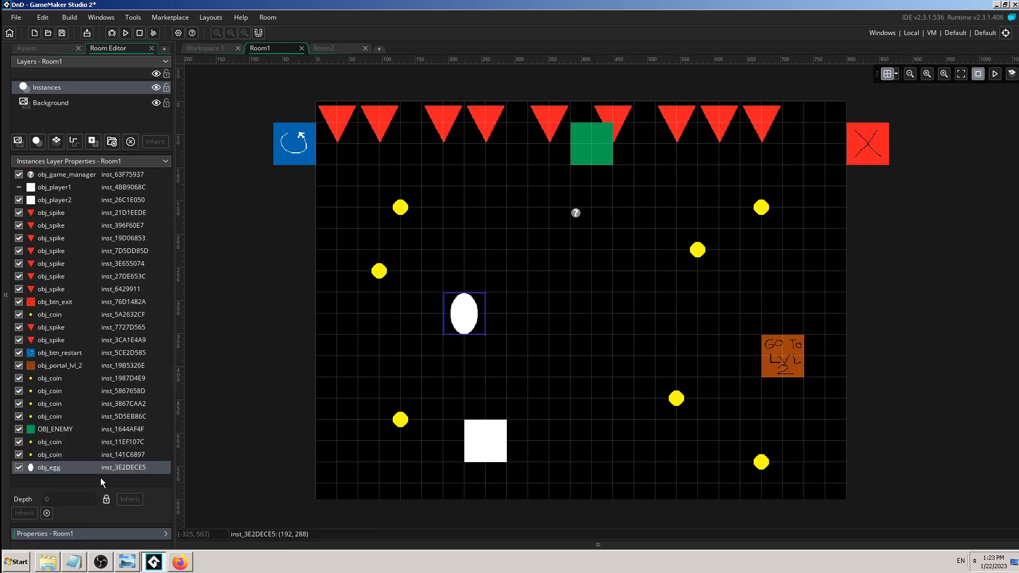
{"action": "mouse_move", "coordinate": [101, 152]}
{"action": "left_mouse_down"}
{"action": "mouse_move", "coordinate": [101, 179]}
{"action": "mouse_move", "coordinate": [101, 144]}
{"action": "left_mouse_up"}
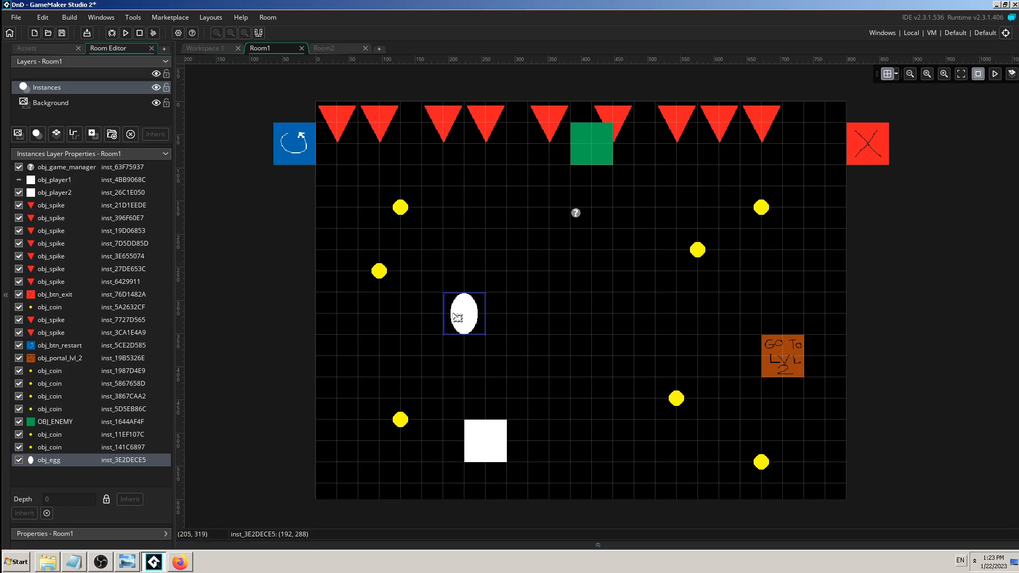
Move the obj_egg instance to several positions in Room1, including (448, 256), (320, 320) and the room origin (0, 0), and delete it
{"action": "left_click_drag", "start_coordinate": [467, 314], "coordinate": [619, 314]}
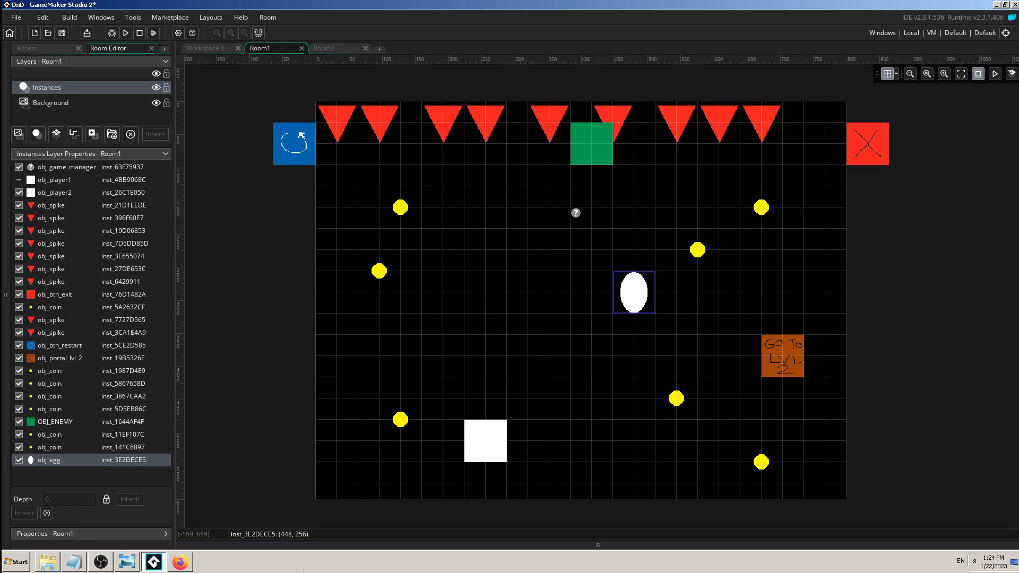
{"action": "left_click_drag", "start_coordinate": [630, 289], "coordinate": [461, 227]}
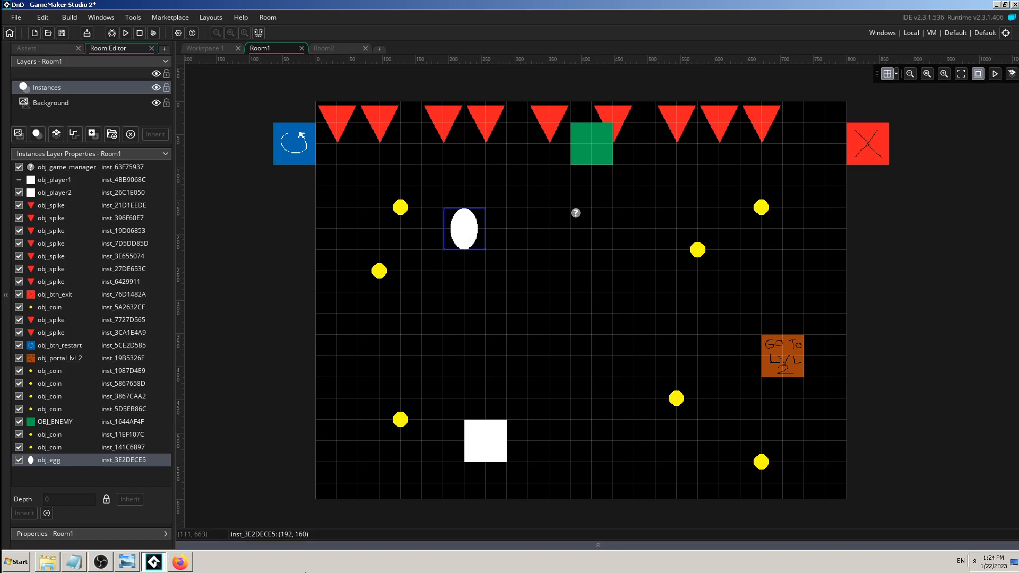
{"action": "left_click_drag", "start_coordinate": [467, 231], "coordinate": [359, 126]}
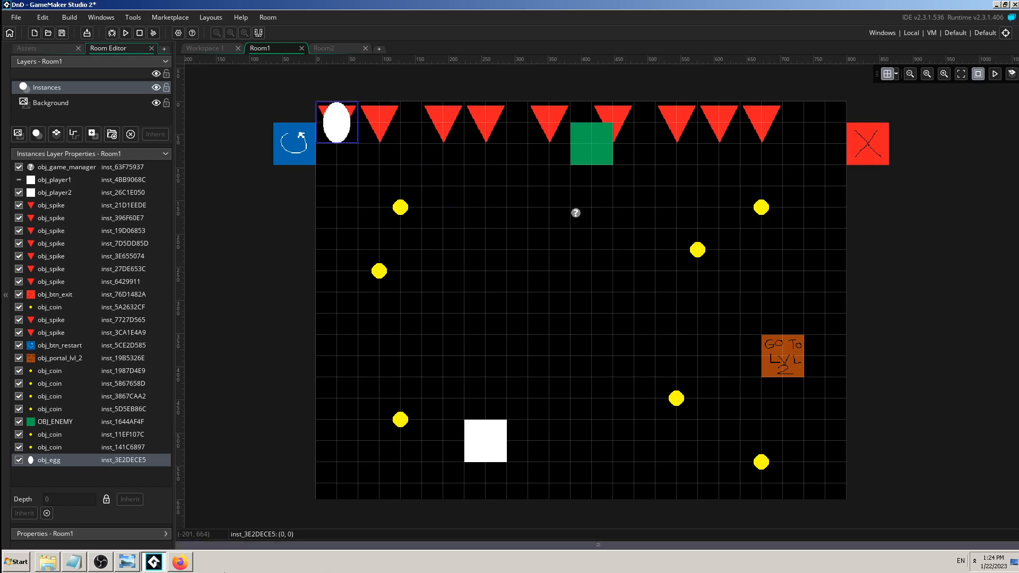
{"action": "left_click_drag", "start_coordinate": [336, 126], "coordinate": [537, 323]}
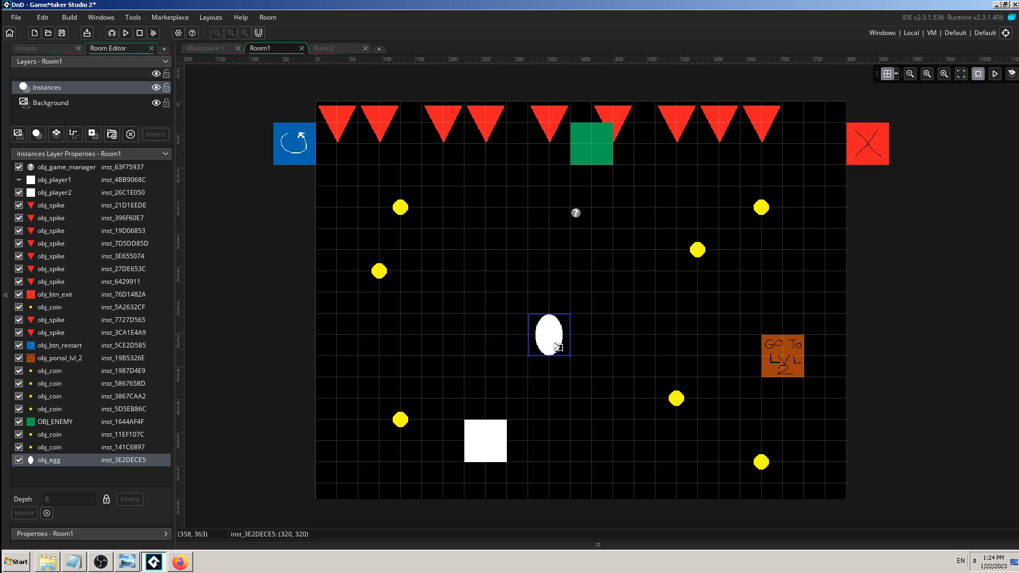
{"action": "left_click_drag", "start_coordinate": [557, 347], "coordinate": [345, 135]}
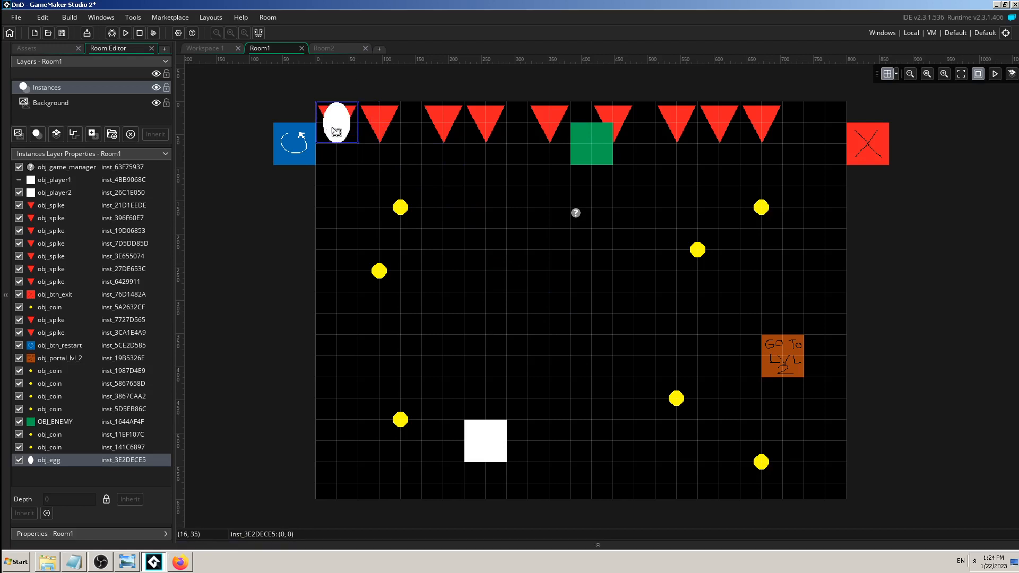
{"action": "left_click_drag", "start_coordinate": [329, 125], "coordinate": [509, 350]}
{"action": "key", "text": "Delete"}
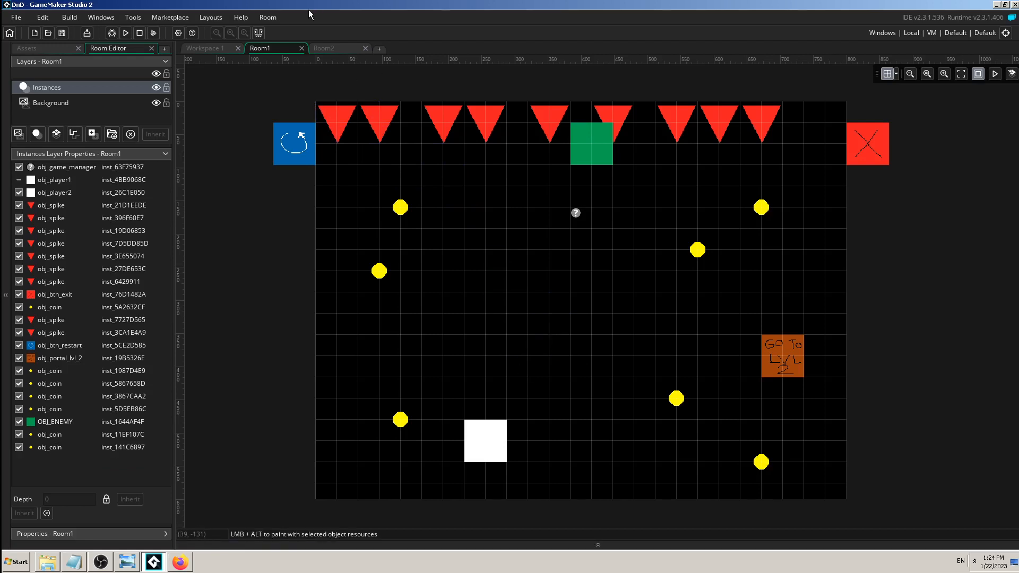
Check the Create Instance position settings in Workspace 1 and move the obj_player2 instance to (384, 352) in Room1
{"action": "left_click", "coordinate": [212, 47]}
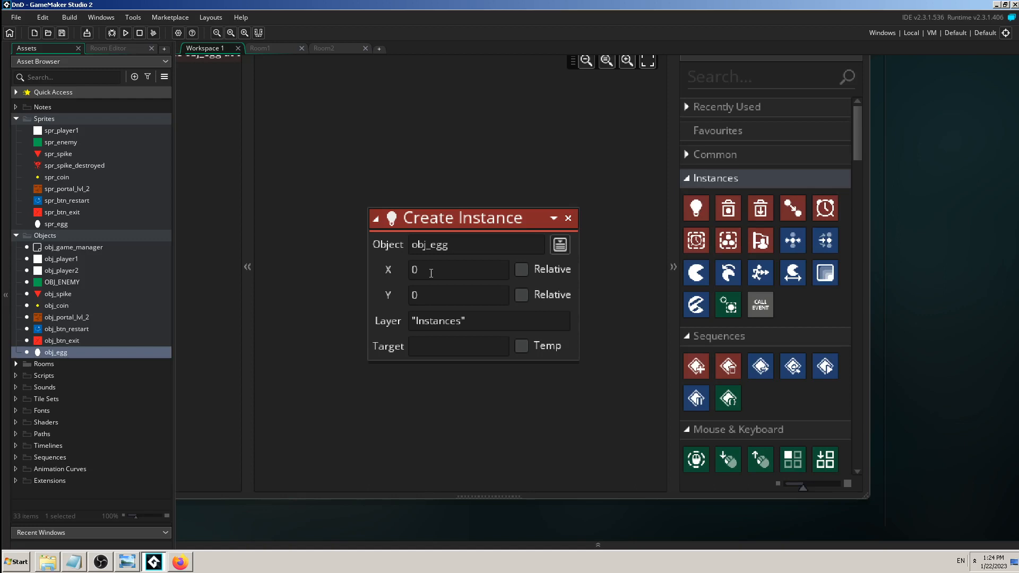
{"action": "left_click", "coordinate": [254, 48]}
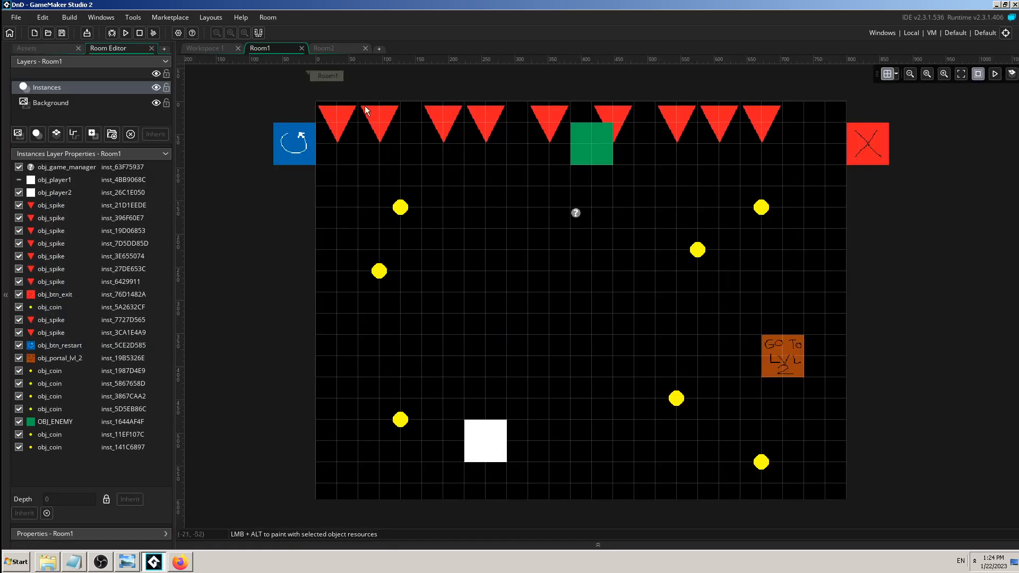
{"action": "left_click_drag", "start_coordinate": [491, 456], "coordinate": [575, 342]}
Enable Relative for both X and Y of the Create Instance action in obj_player2's Key Press - E event
{"action": "left_click", "coordinate": [213, 48]}
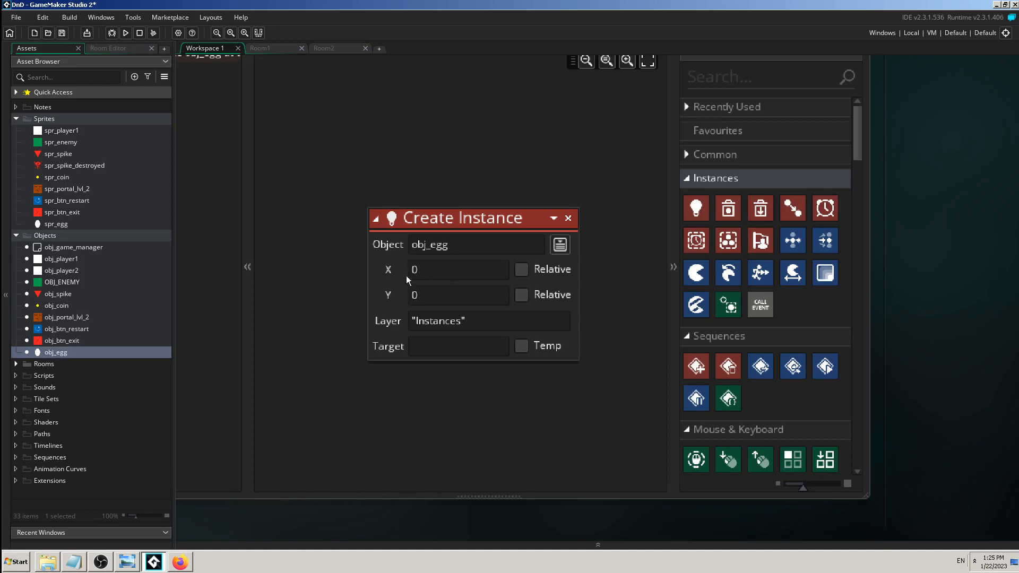
{"action": "left_click", "coordinate": [260, 48]}
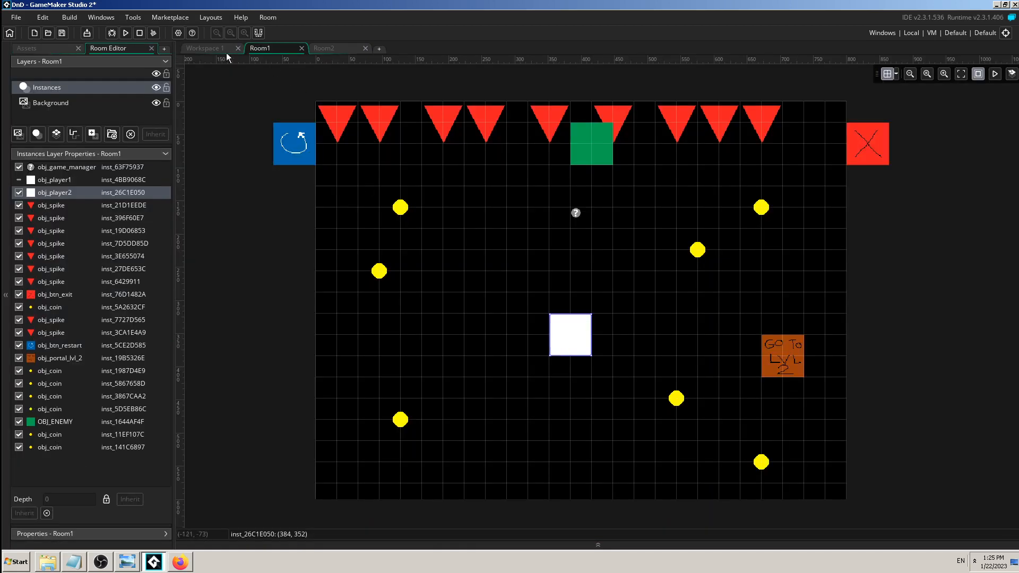
{"action": "left_click", "coordinate": [212, 48]}
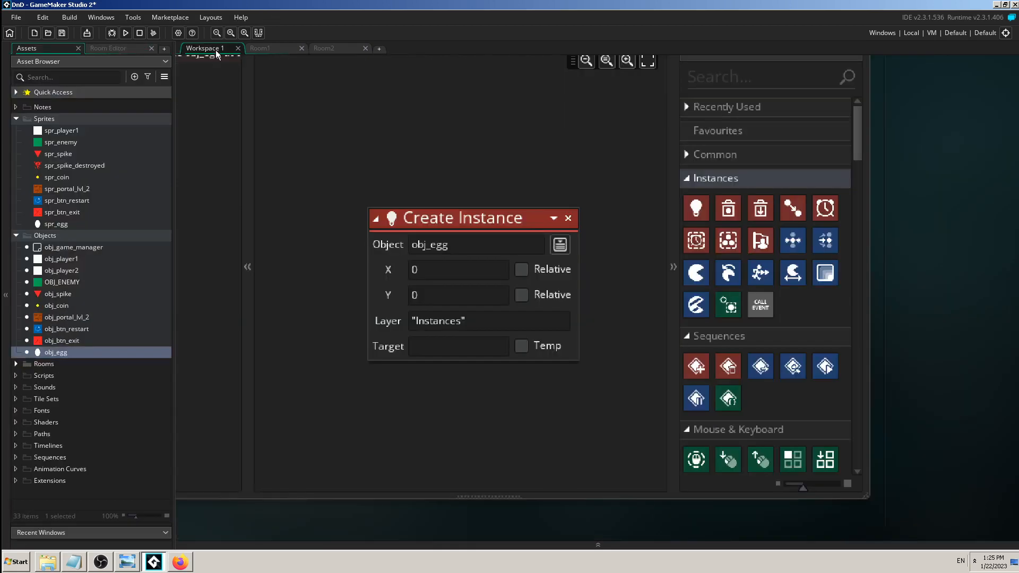
{"action": "left_click", "coordinate": [521, 272]}
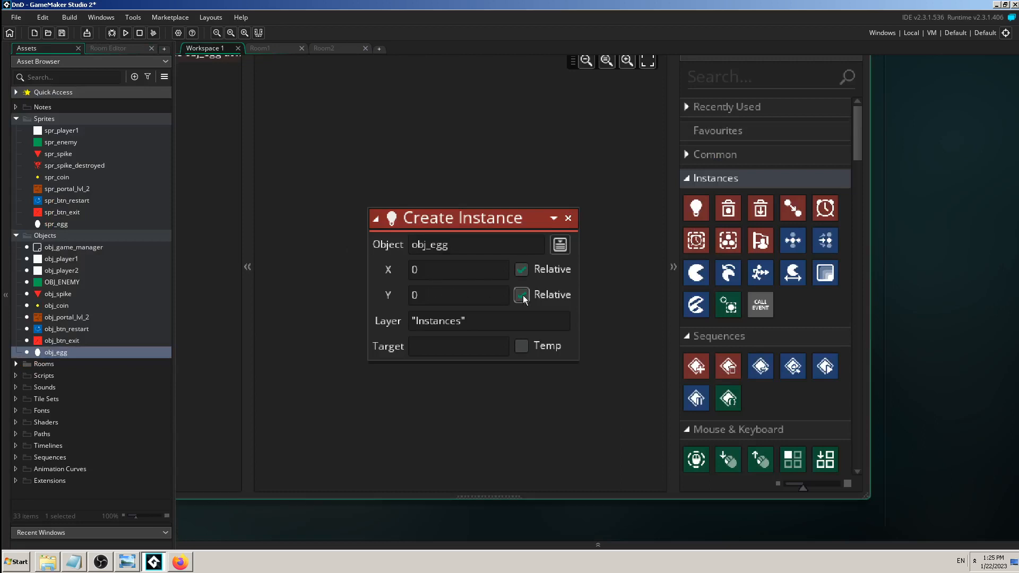
Run the game and trigger the Key Press - E event while moving the player right, left and up to create eggs
{"action": "left_click", "coordinate": [126, 34]}
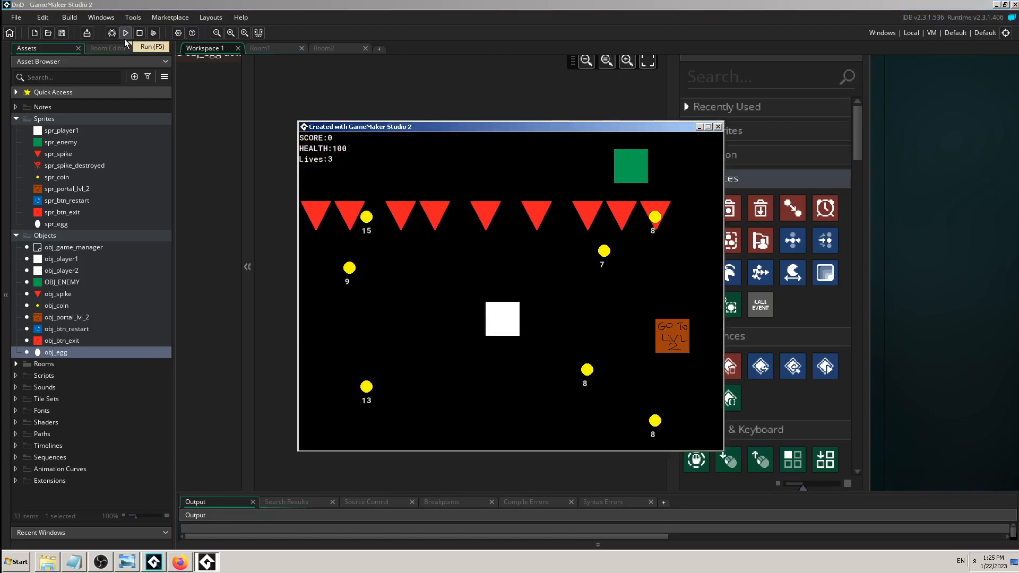
{"action": "key", "text": "Right"}
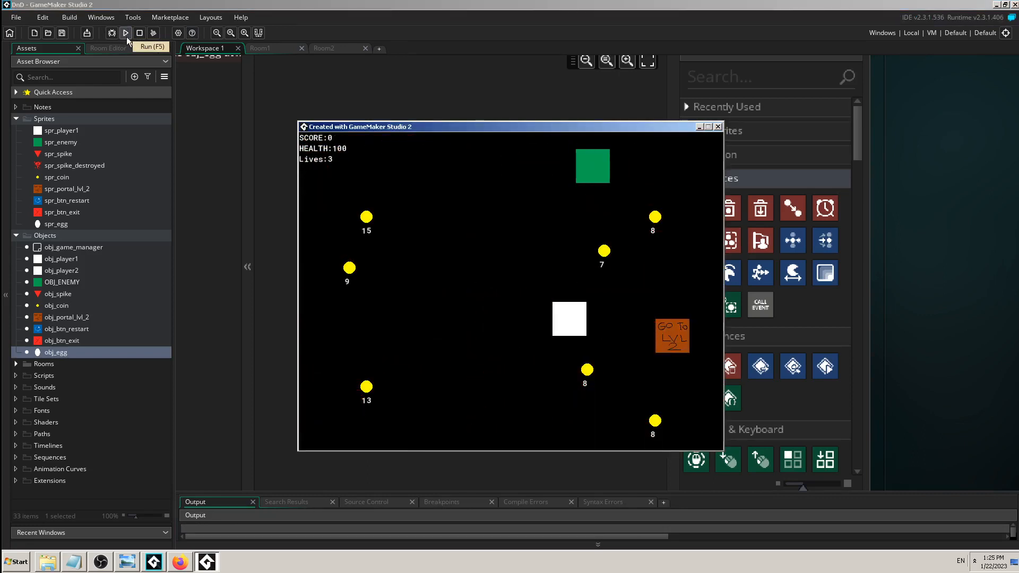
{"action": "key", "text": "Left"}
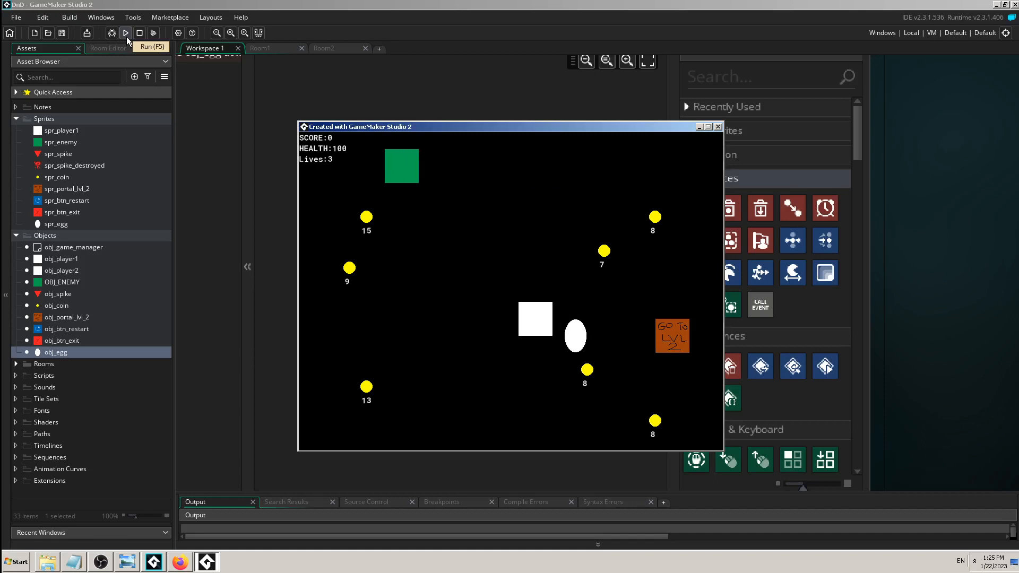
{"action": "key", "text": "space"}
{"action": "key", "text": "Right"}
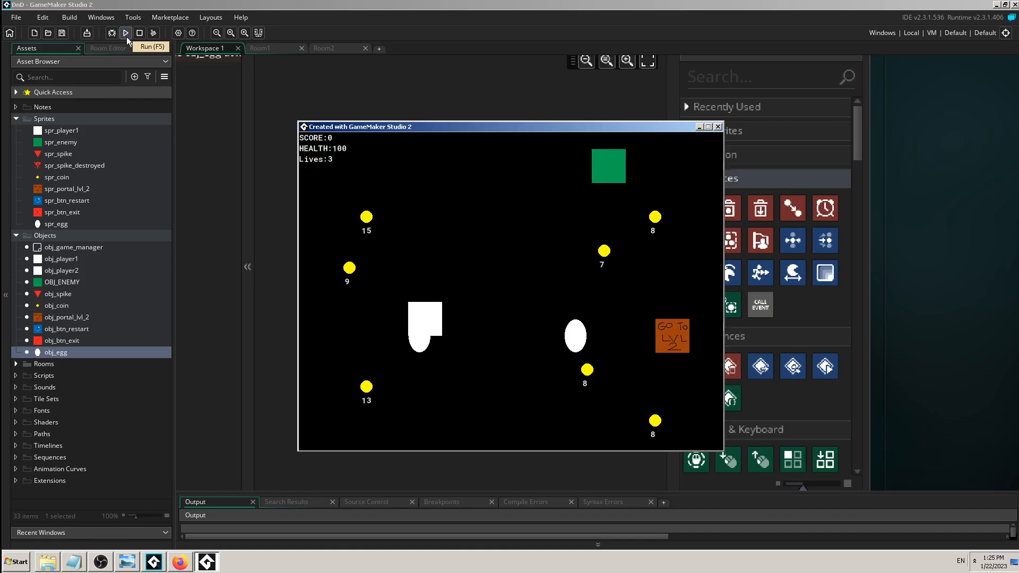
{"action": "key", "text": "Up"}
{"action": "key", "text": "space"}
{"action": "key", "text": "Right"}
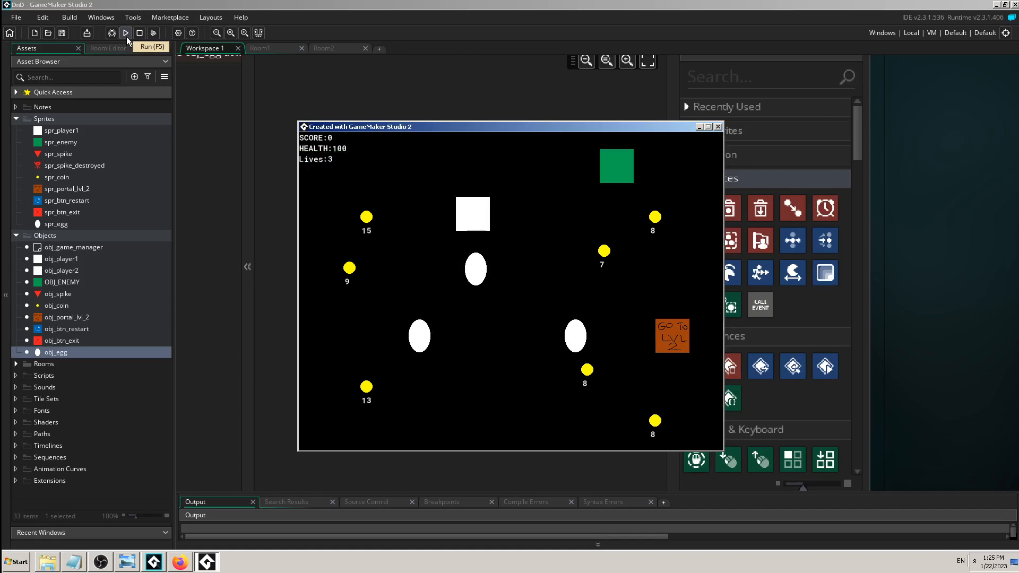
Create another egg near the upper middle, move the player down, right and up, and create an egg near the upper-right coin's position
{"action": "key", "text": "space"}
{"action": "key", "text": "Down"}
{"action": "key", "text": "Right"}
{"action": "key", "text": "Right"}
{"action": "key", "text": "Up"}
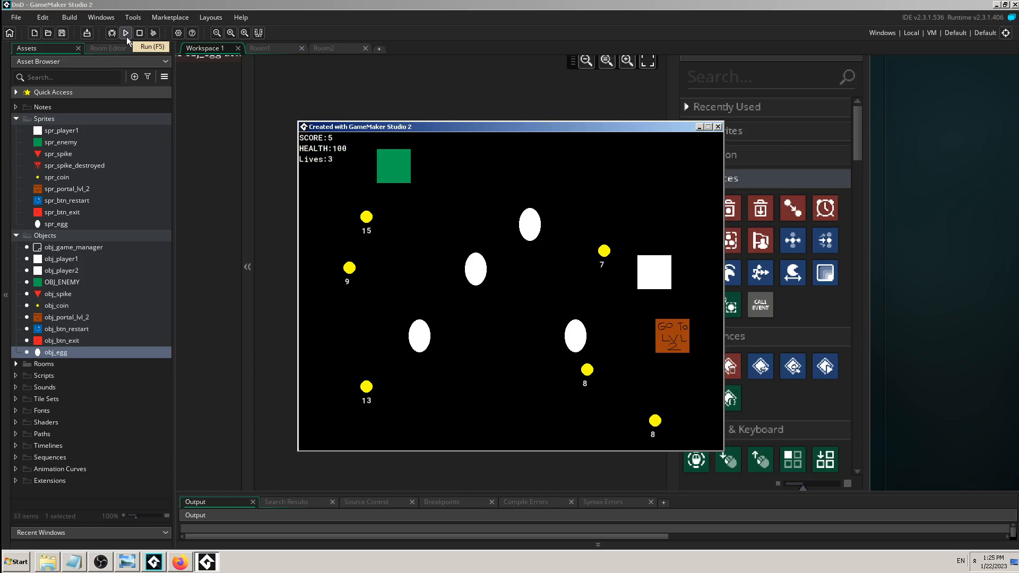
{"action": "key", "text": "Up"}
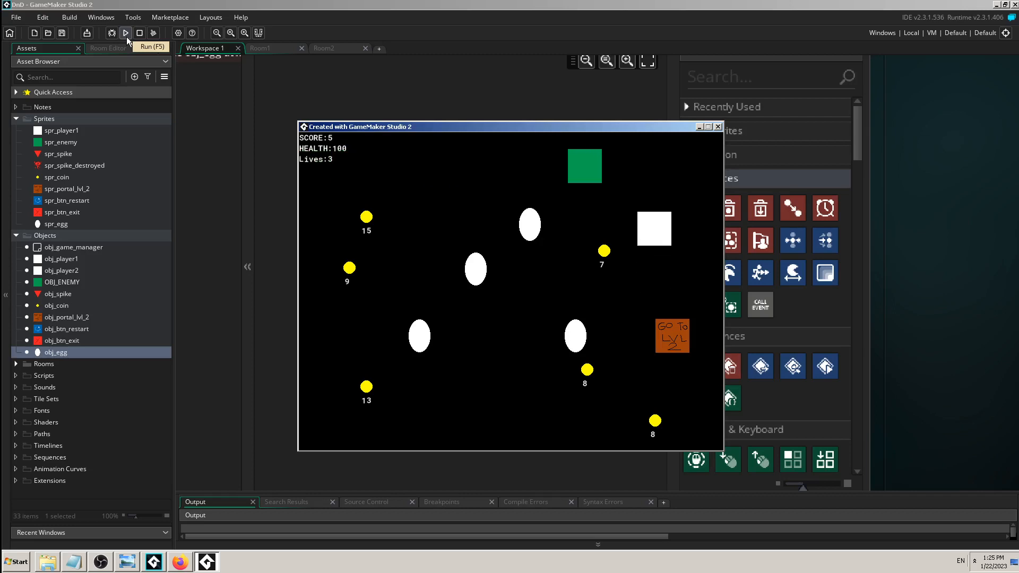
{"action": "key", "text": "space"}
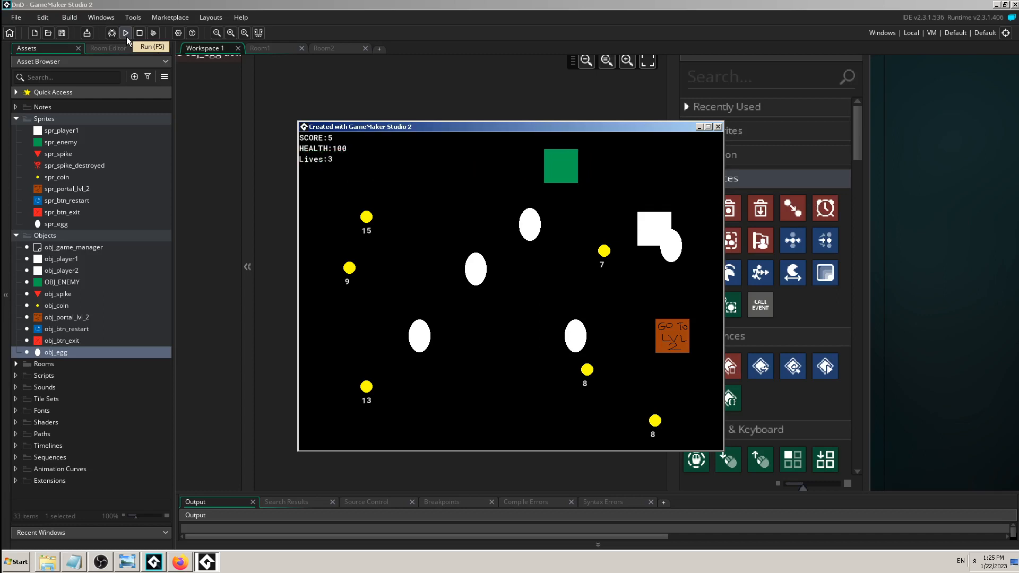
Move the player left across the room while creating a row of eggs, varying the height up and down
{"action": "key", "text": "Left"}
{"action": "key", "text": "Left"}
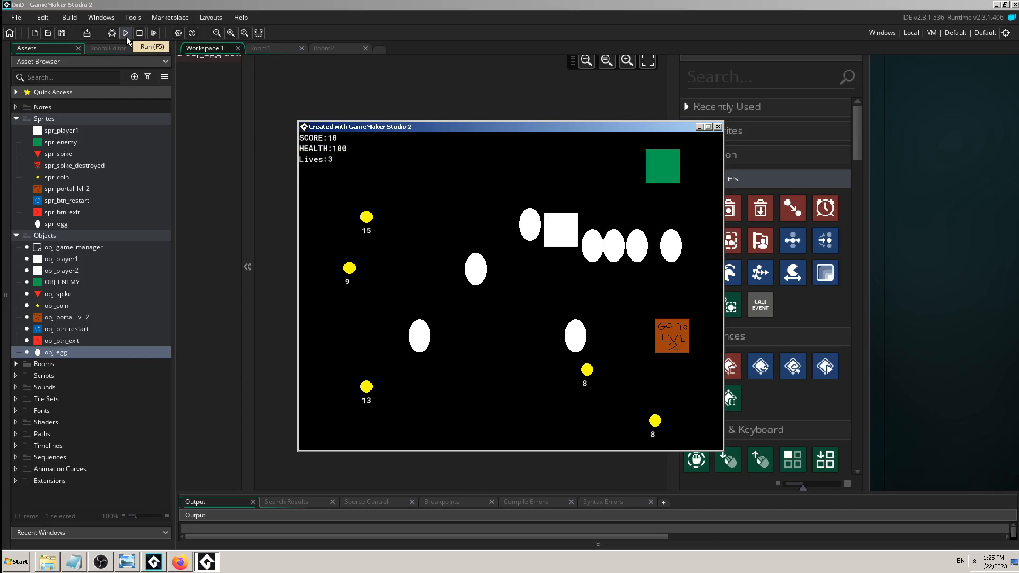
{"action": "key", "text": "Down"}
{"action": "key", "text": "Up"}
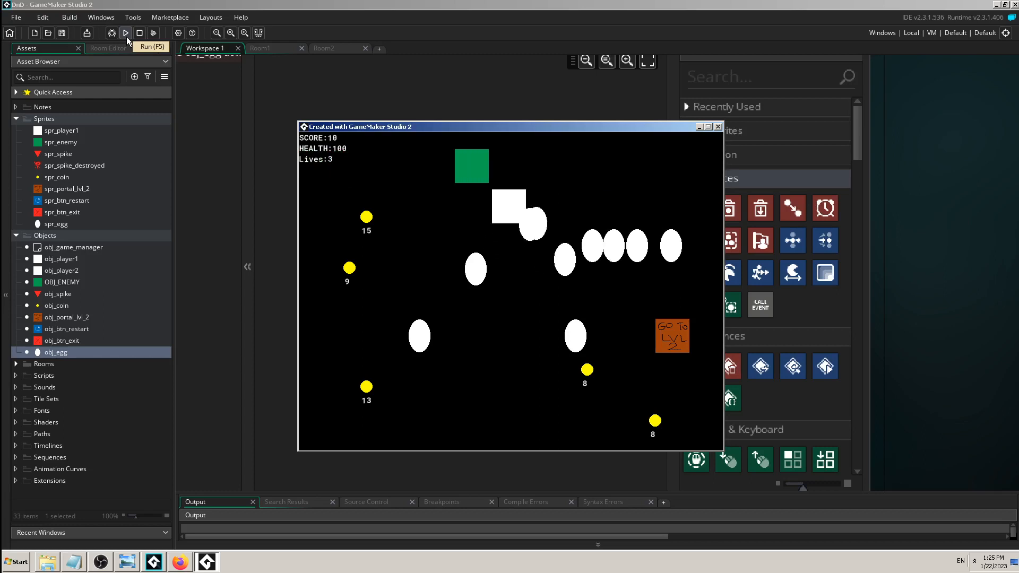
{"action": "key", "text": "Left"}
{"action": "key", "text": "Down"}
{"action": "key", "text": "space"}
{"action": "key", "text": "Left"}
{"action": "key", "text": "Down"}
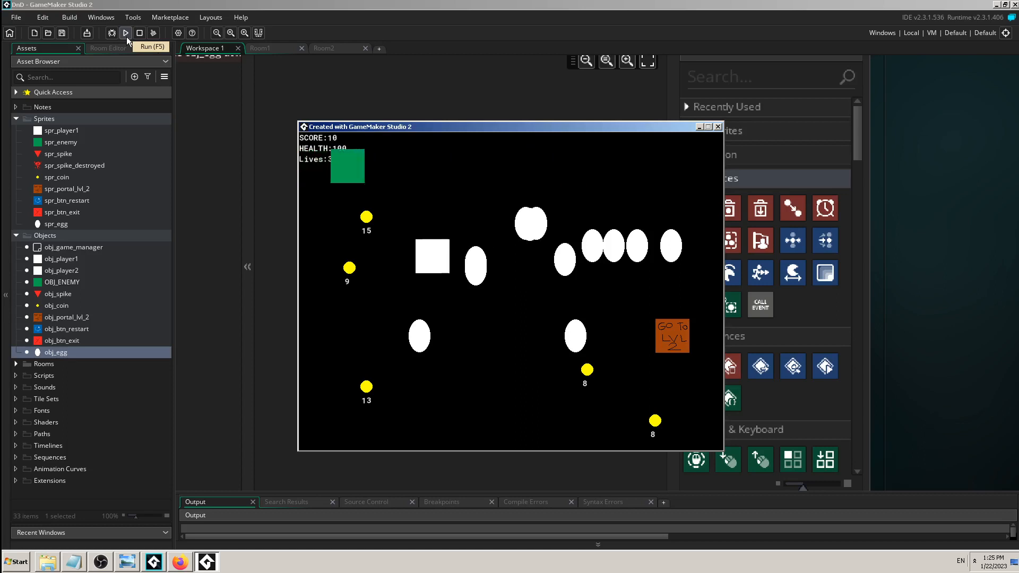
Create a cluster of eggs around the lower-left egg while moving the player down, left, up and right, and close the game
{"action": "key", "text": "Down"}
{"action": "key", "text": "space"}
{"action": "key", "text": "Left"}
{"action": "key", "text": "space"}
{"action": "key", "text": "Left"}
{"action": "key", "text": "space"}
{"action": "key", "text": "Up"}
{"action": "key", "text": "space"}
{"action": "key", "text": "Right"}
{"action": "key", "text": "Up"}
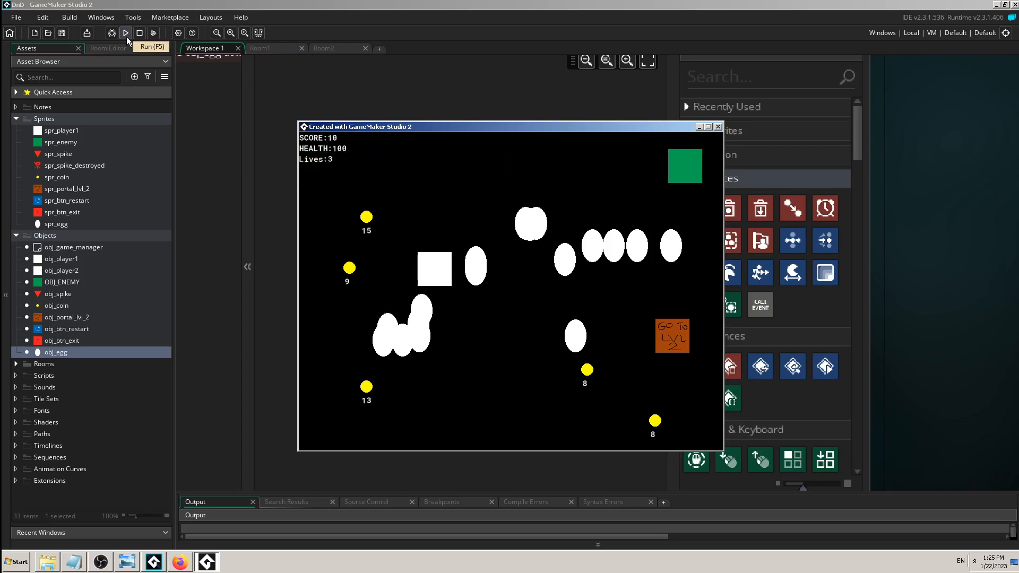
{"action": "left_click", "coordinate": [717, 126]}
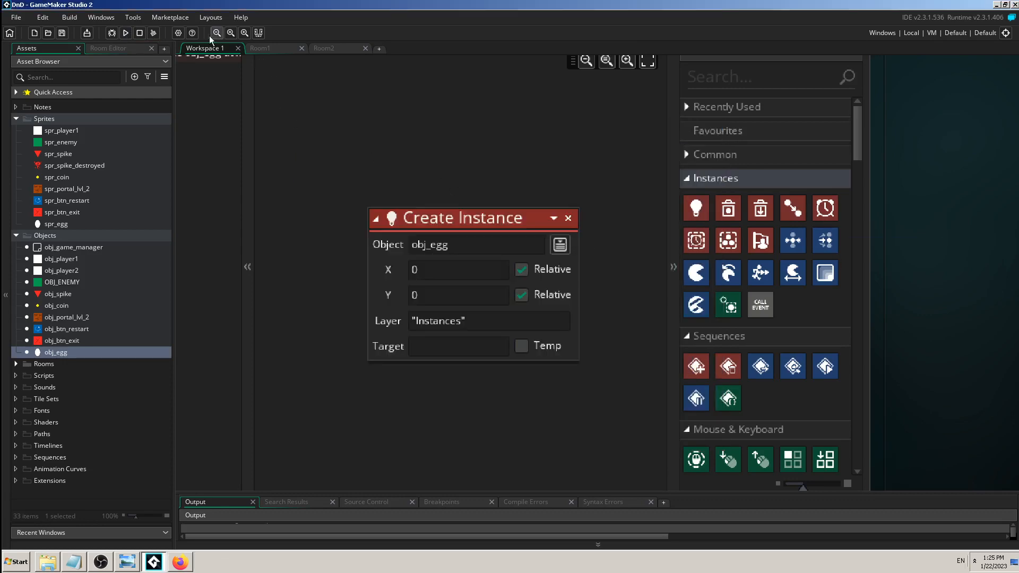
Expand the Collision Mask settings in the spr_egg sprite editor and return its playback to the first frame
{"action": "left_click", "coordinate": [229, 33]}
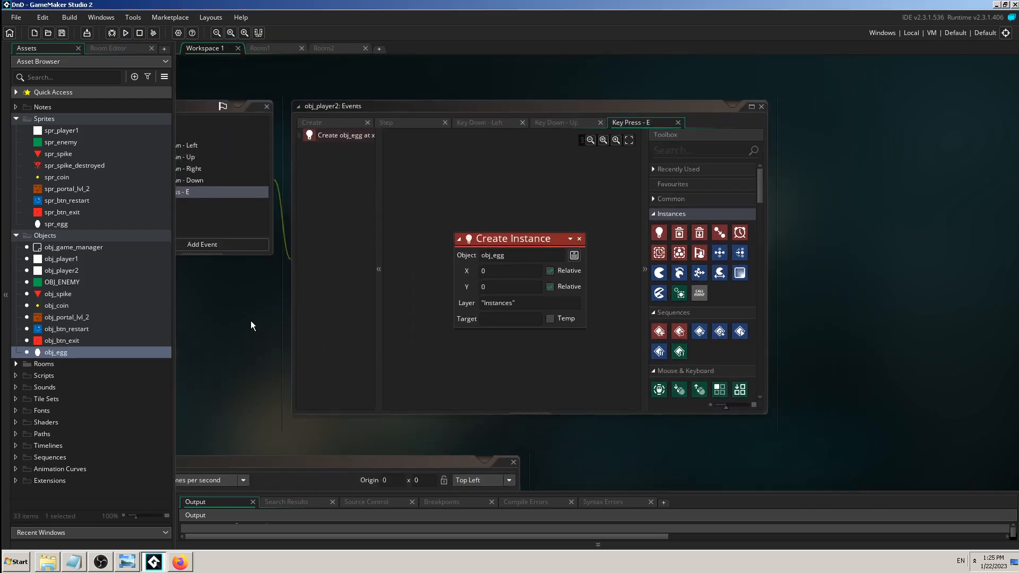
{"action": "scroll", "coordinate": [251, 321], "scroll_direction": "down", "scroll_amount": 5}
{"action": "middle_click_drag", "start_coordinate": [623, 414], "coordinate": [923, 391]}
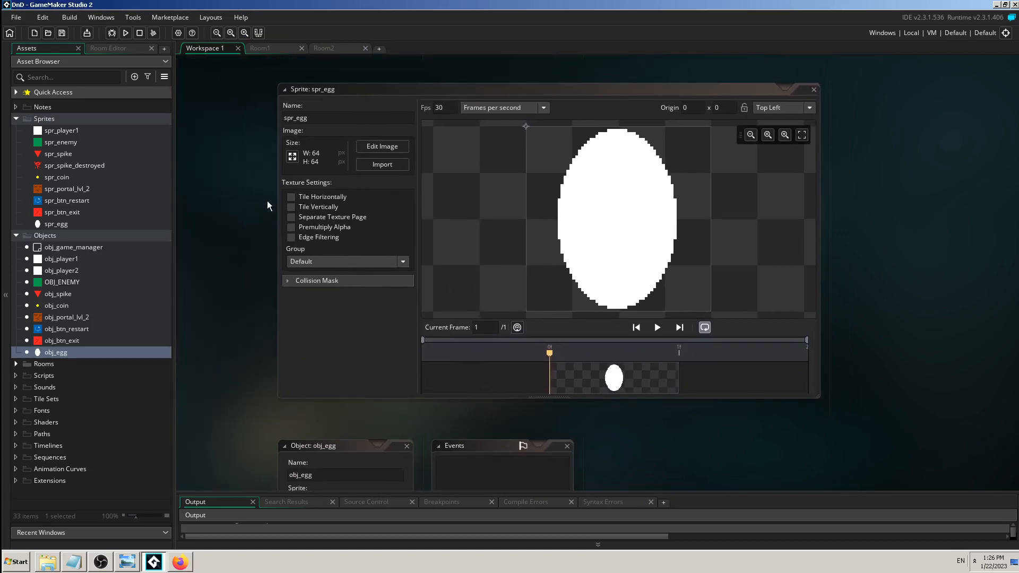
{"action": "left_click", "coordinate": [288, 280]}
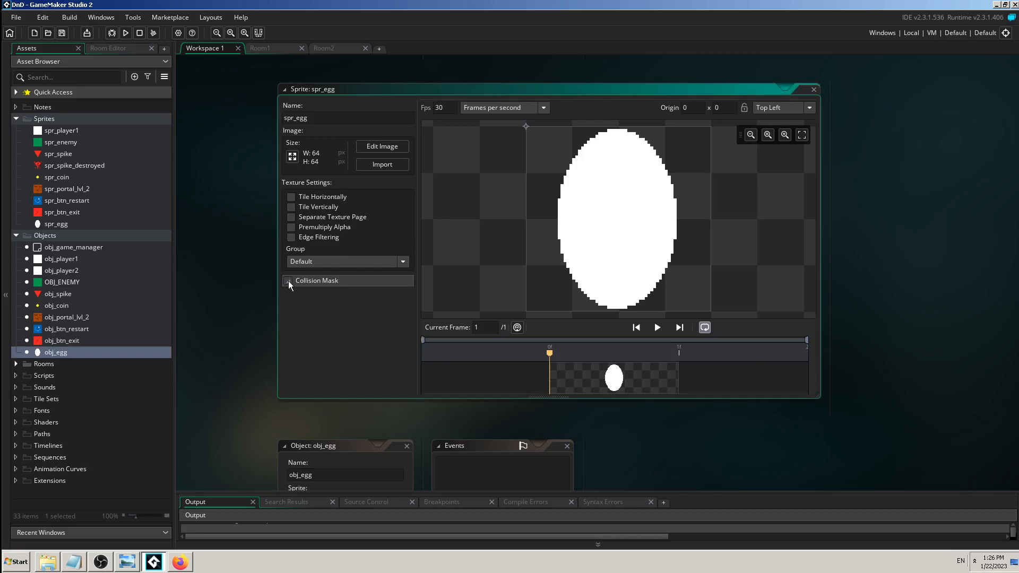
{"action": "mouse_move", "coordinate": [243, 242]}
{"action": "middle_mouse_down"}
{"action": "mouse_move", "coordinate": [250, 280]}
{"action": "mouse_move", "coordinate": [242, 259]}
{"action": "middle_mouse_up"}
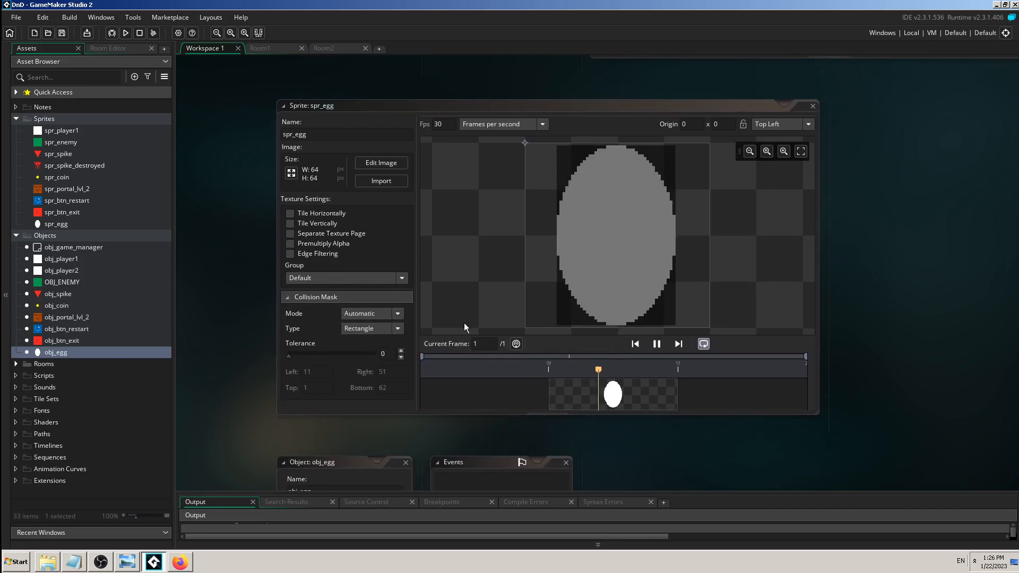
{"action": "left_click", "coordinate": [634, 345]}
{"action": "scroll", "coordinate": [231, 285], "scroll_direction": "up", "scroll_amount": 2, "text": "ctrl"}
{"action": "middle_click_drag", "start_coordinate": [245, 244], "coordinate": [201, 289]}
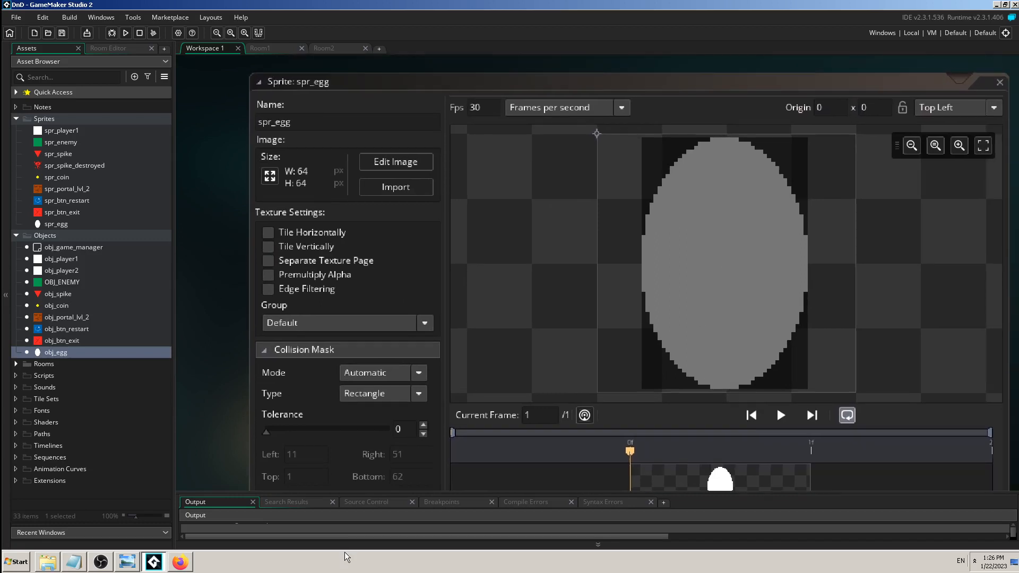
Review the collision mask's mode, type and tolerance settings for spr_egg and collapse the section
{"action": "left_click", "coordinate": [345, 549]}
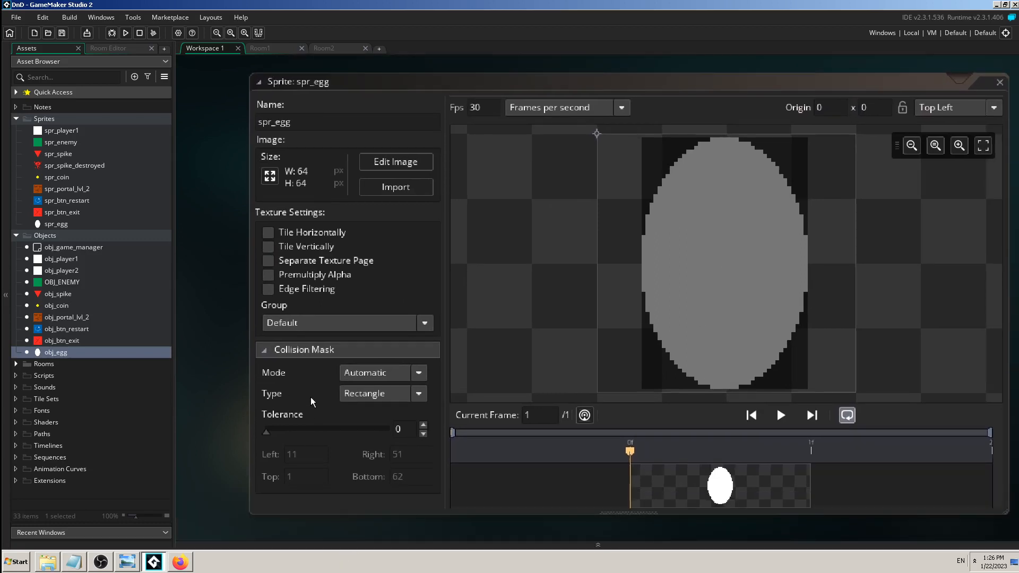
{"action": "scroll", "coordinate": [349, 419], "scroll_direction": "down", "scroll_amount": 2}
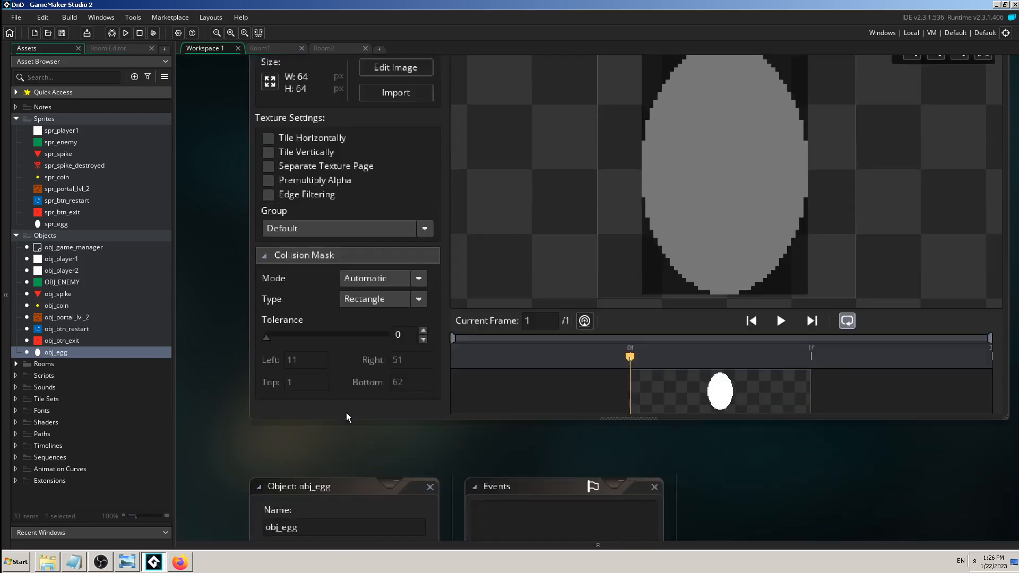
{"action": "scroll", "coordinate": [284, 385], "scroll_direction": "up", "scroll_amount": 1}
{"action": "scroll", "coordinate": [283, 383], "scroll_direction": "up", "scroll_amount": 2}
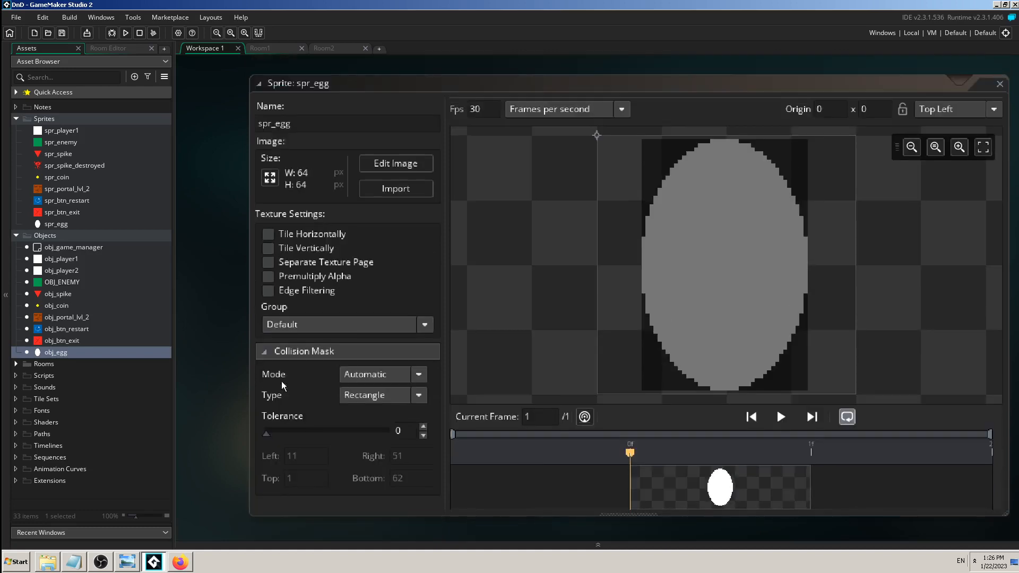
{"action": "left_click", "coordinate": [265, 351]}
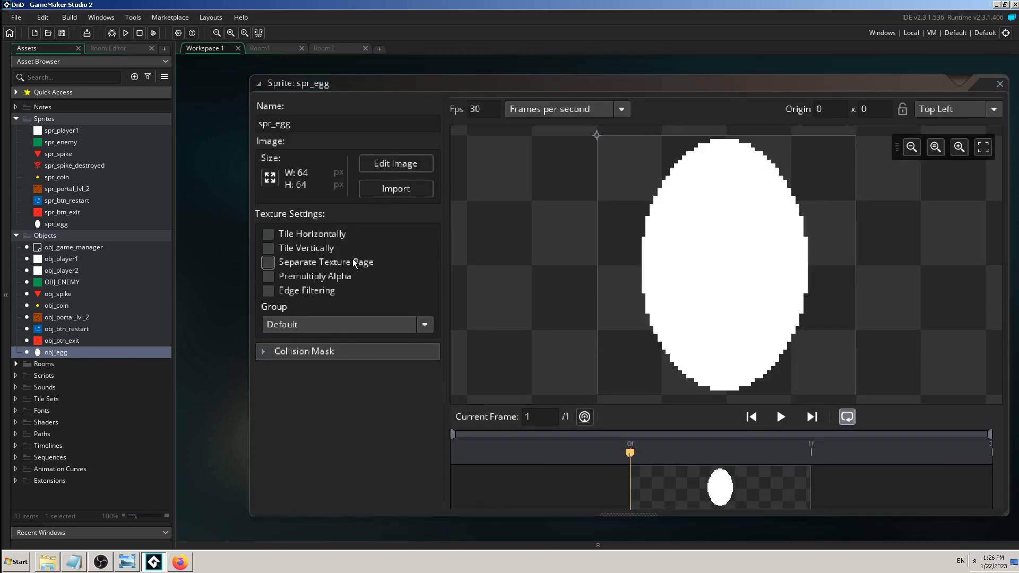
Move the spr_egg origin by hand to the egg's centre, down to its bottom edge and back to about 32 x 33
{"action": "scroll", "coordinate": [222, 153], "scroll_direction": "down", "scroll_amount": 1, "text": "ctrl"}
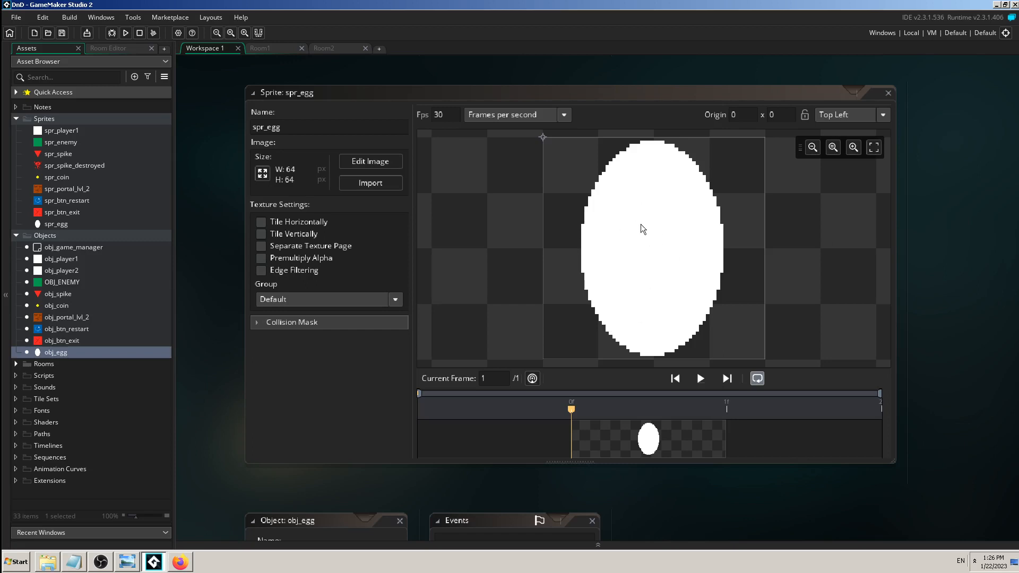
{"action": "left_click", "coordinate": [883, 116]}
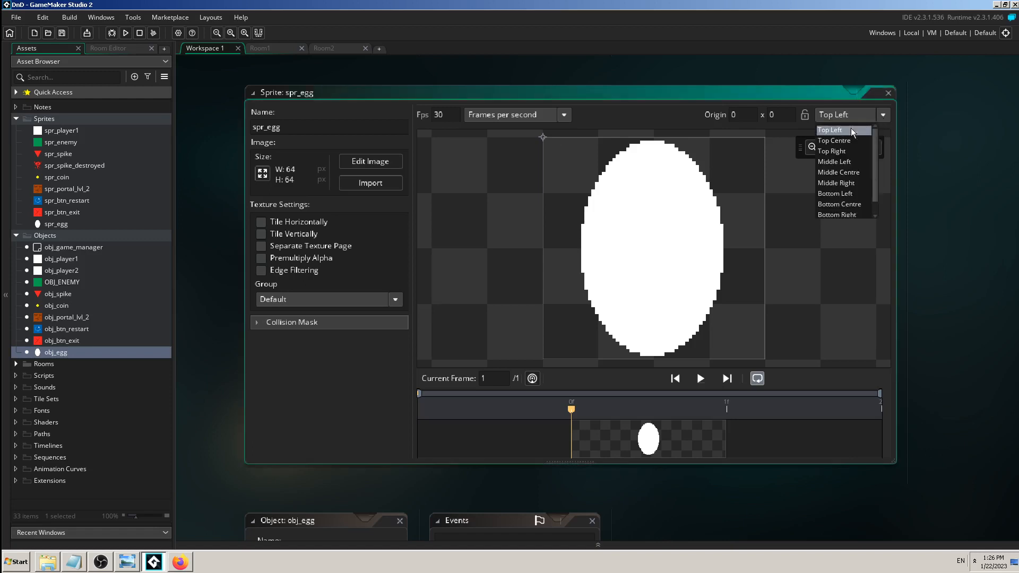
{"action": "left_click", "coordinate": [781, 96]}
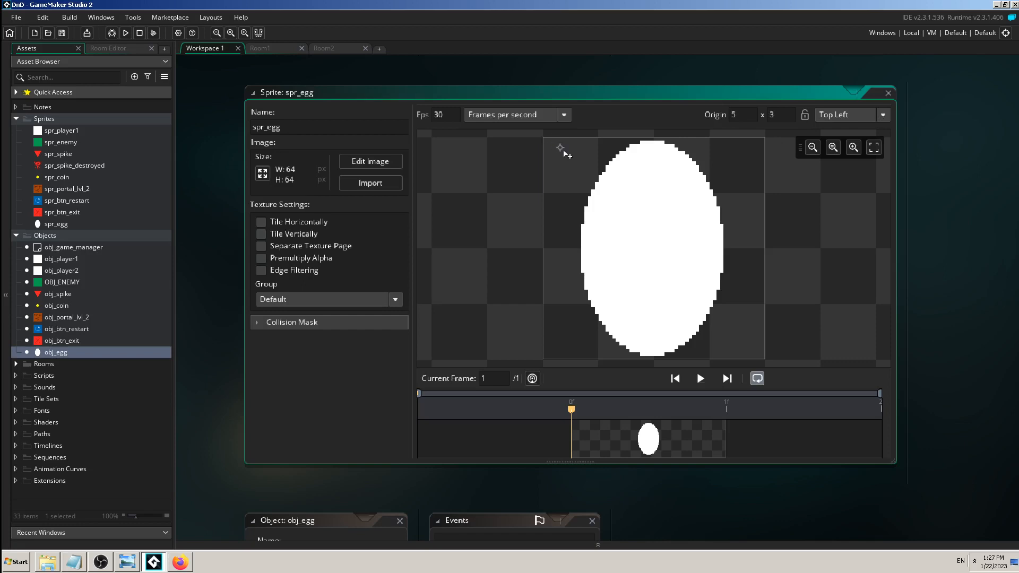
{"action": "left_click_drag", "start_coordinate": [544, 139], "coordinate": [655, 253]}
{"action": "left_click_drag", "start_coordinate": [653, 255], "coordinate": [650, 352]}
{"action": "left_click_drag", "start_coordinate": [655, 354], "coordinate": [655, 252]}
Set the spr_egg origin to Middle Centre, shift it by hand to about 34 x 36, and restore Middle Centre
{"action": "left_click", "coordinate": [884, 115]}
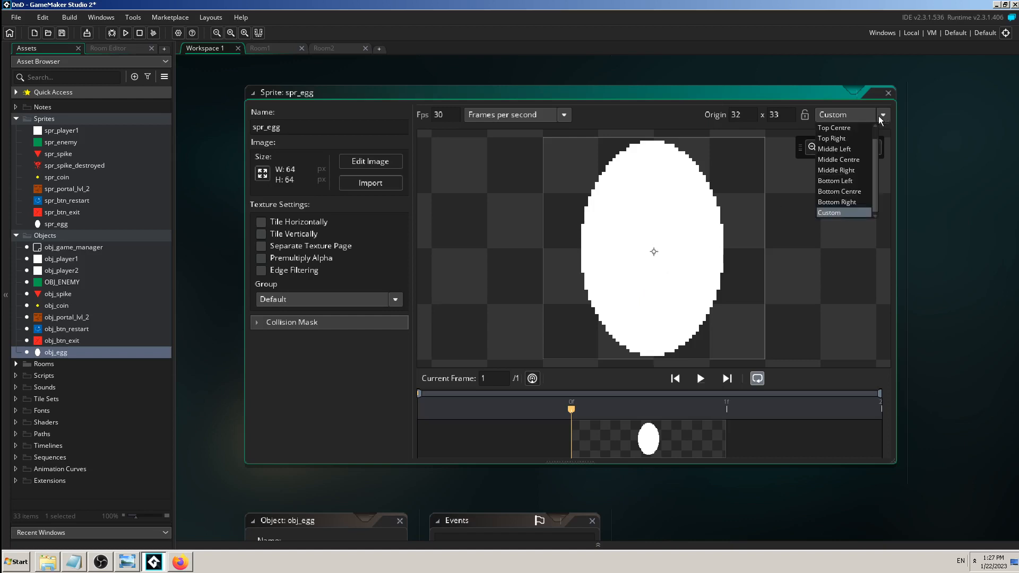
{"action": "left_click", "coordinate": [846, 160]}
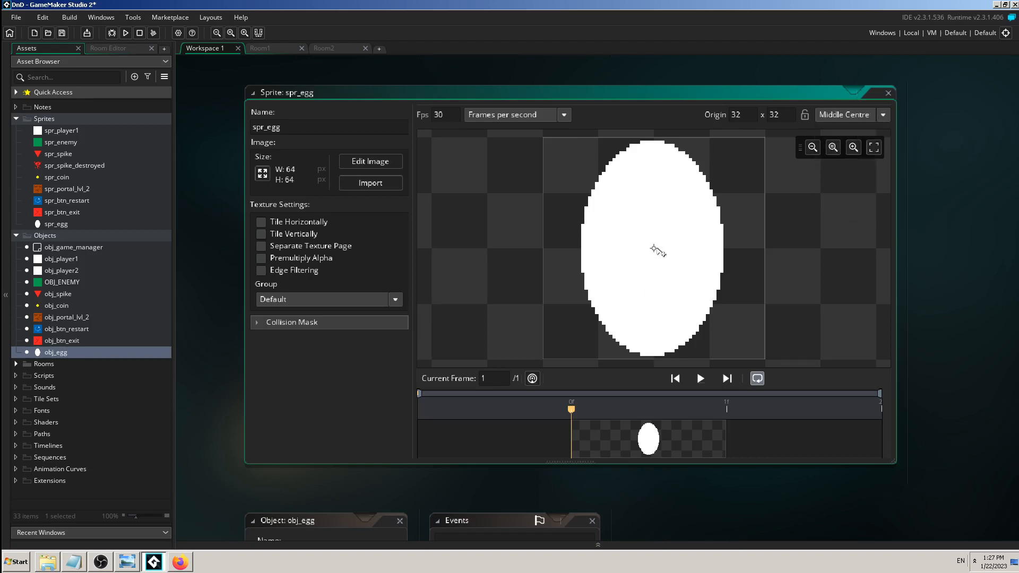
{"action": "mouse_move", "coordinate": [655, 249]}
{"action": "left_mouse_down"}
{"action": "mouse_move", "coordinate": [632, 255]}
{"action": "mouse_move", "coordinate": [642, 263]}
{"action": "mouse_move", "coordinate": [659, 252]}
{"action": "mouse_move", "coordinate": [667, 265]}
{"action": "left_mouse_up"}
{"action": "left_click", "coordinate": [864, 116]}
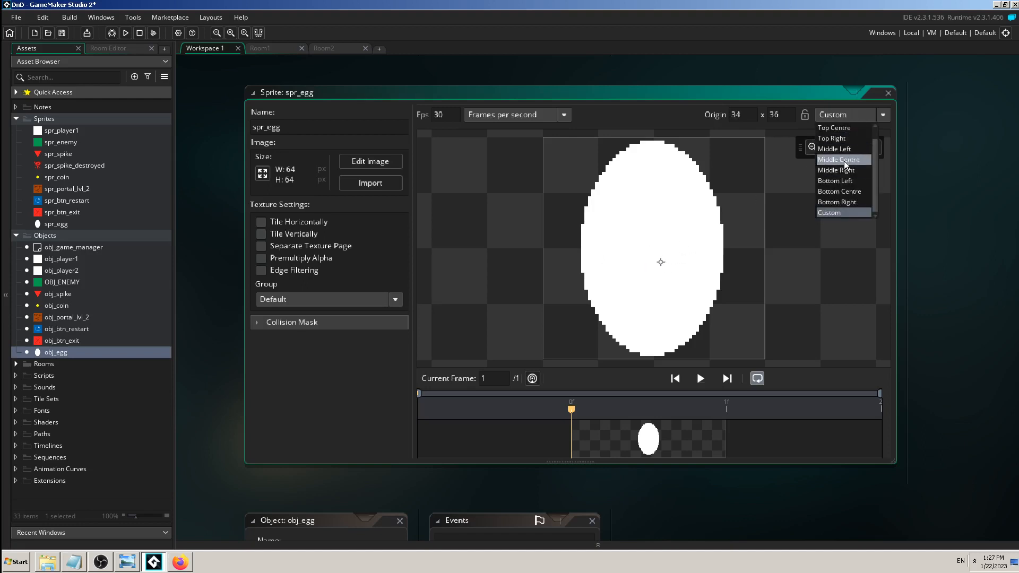
{"action": "left_click", "coordinate": [841, 160]}
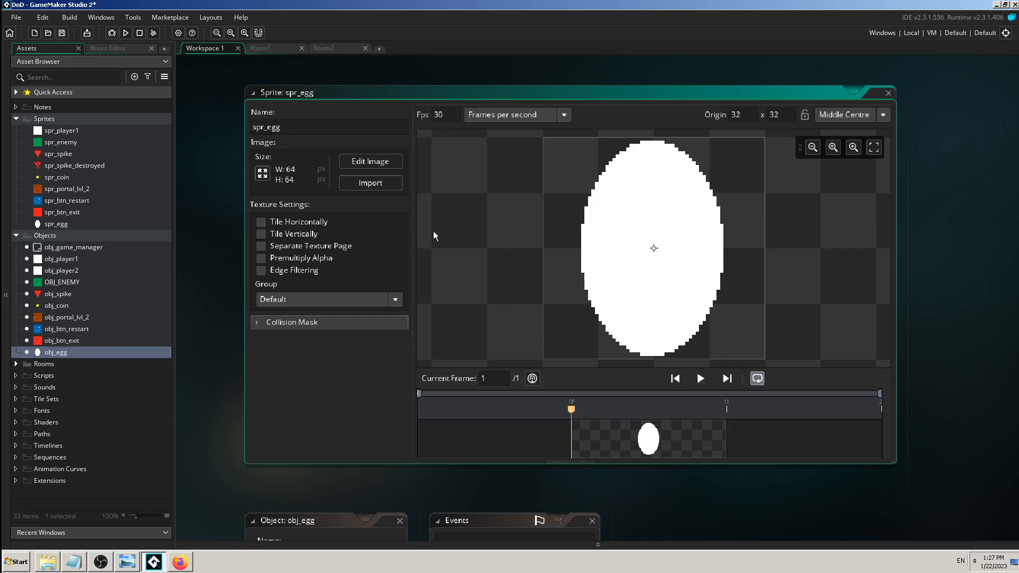
Run the game from Room1 and create a row of four eggs while moving the player left
{"action": "left_click", "coordinate": [266, 50]}
{"action": "left_click", "coordinate": [126, 33]}
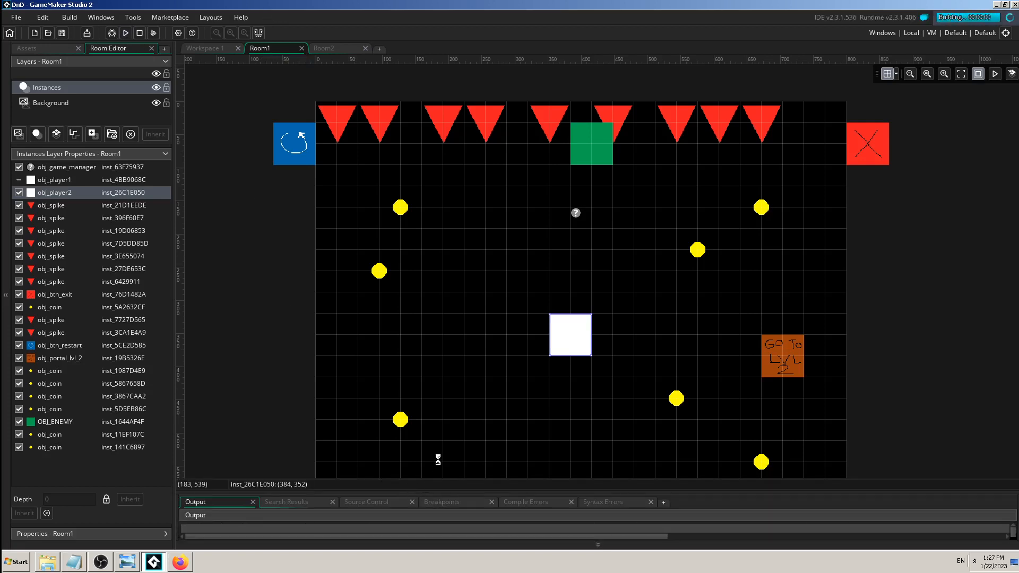
{"action": "key", "text": "Right"}
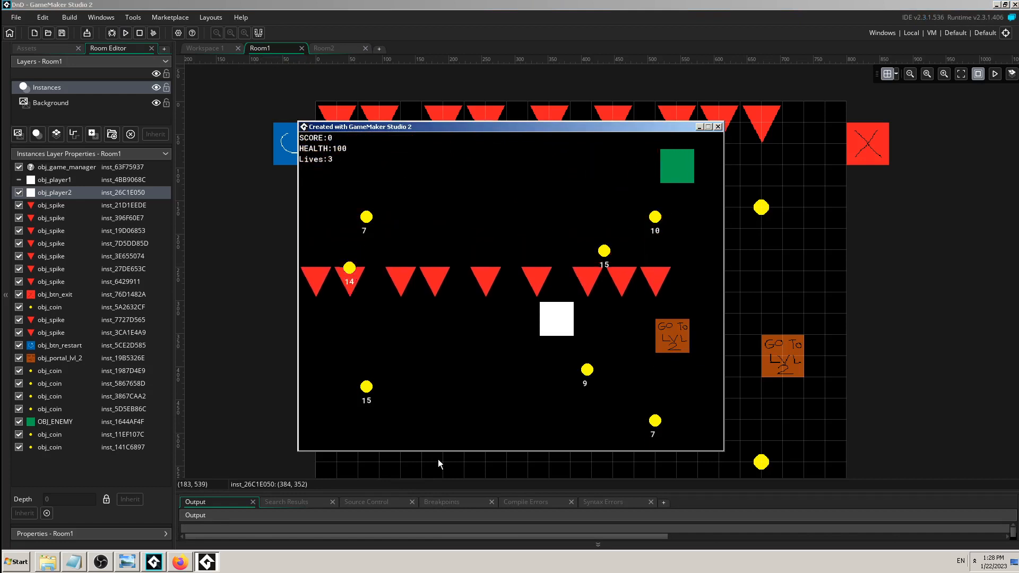
{"action": "key", "text": "space"}
{"action": "key", "text": "Left"}
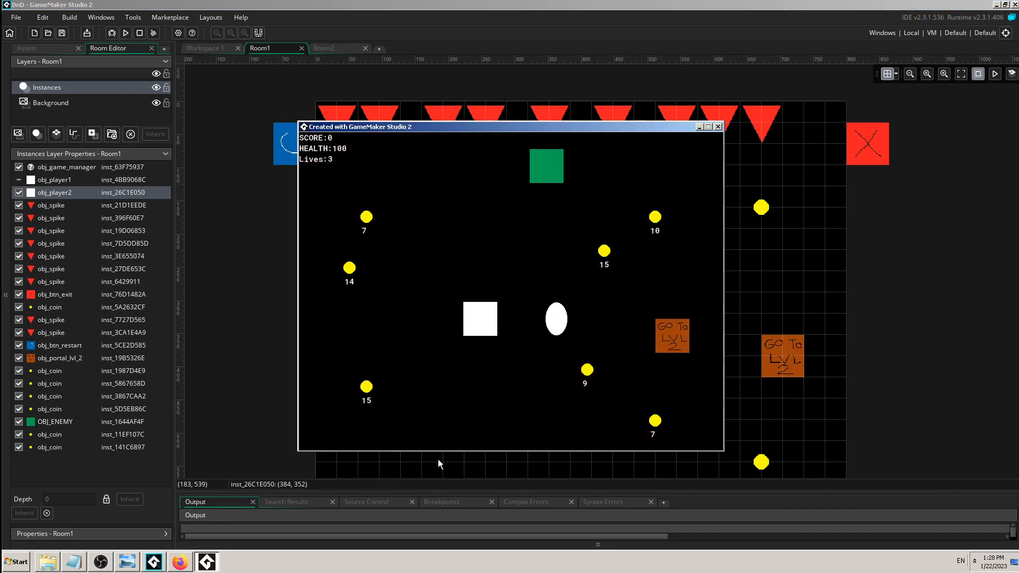
{"action": "key", "text": "space"}
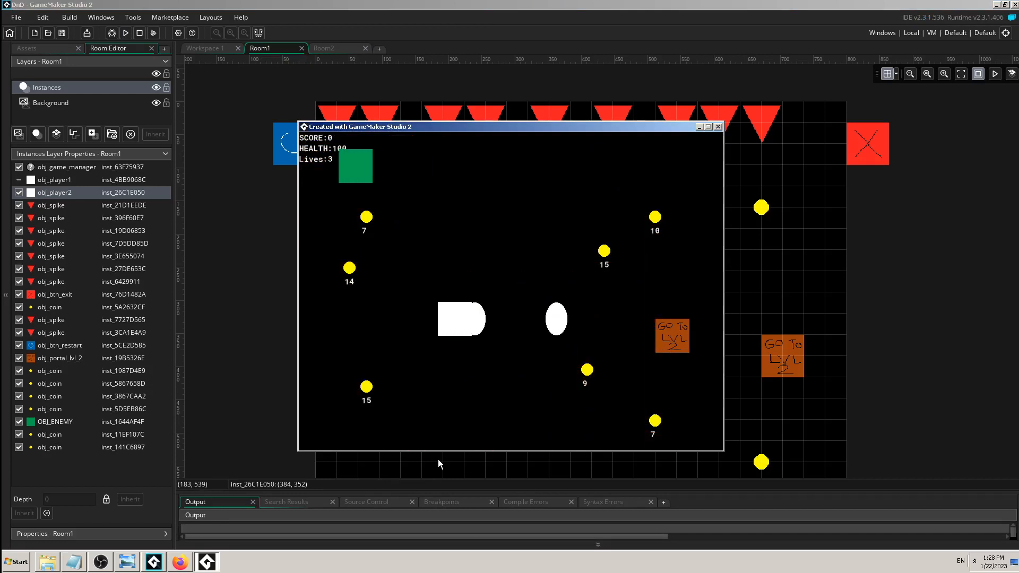
{"action": "key", "text": "Left"}
{"action": "key", "text": "space"}
{"action": "key", "text": "Left"}
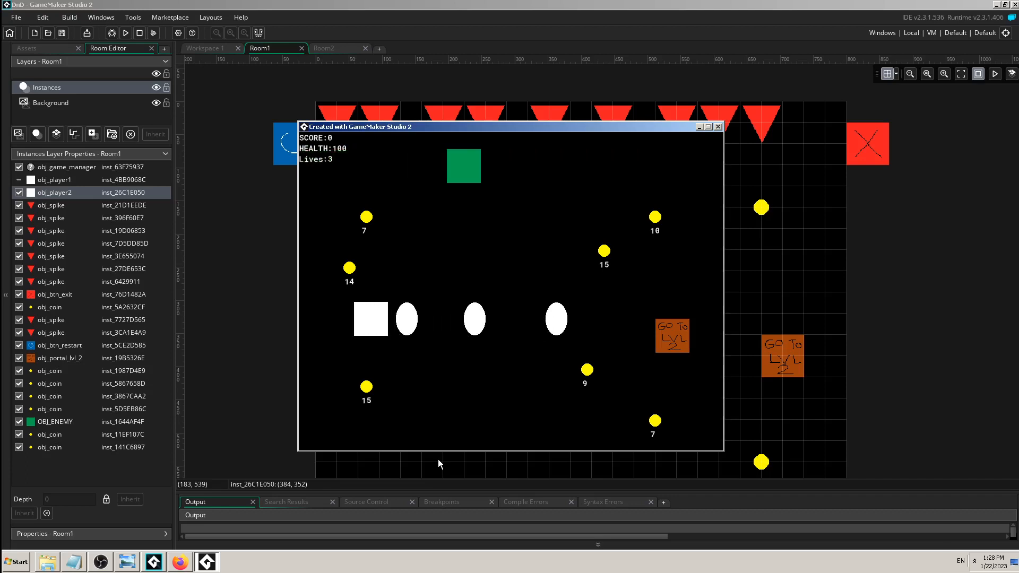
{"action": "key", "text": "space"}
Move the player down and create a second row of eggs while travelling right, spacing the last ones closely
{"action": "key", "text": "Down"}
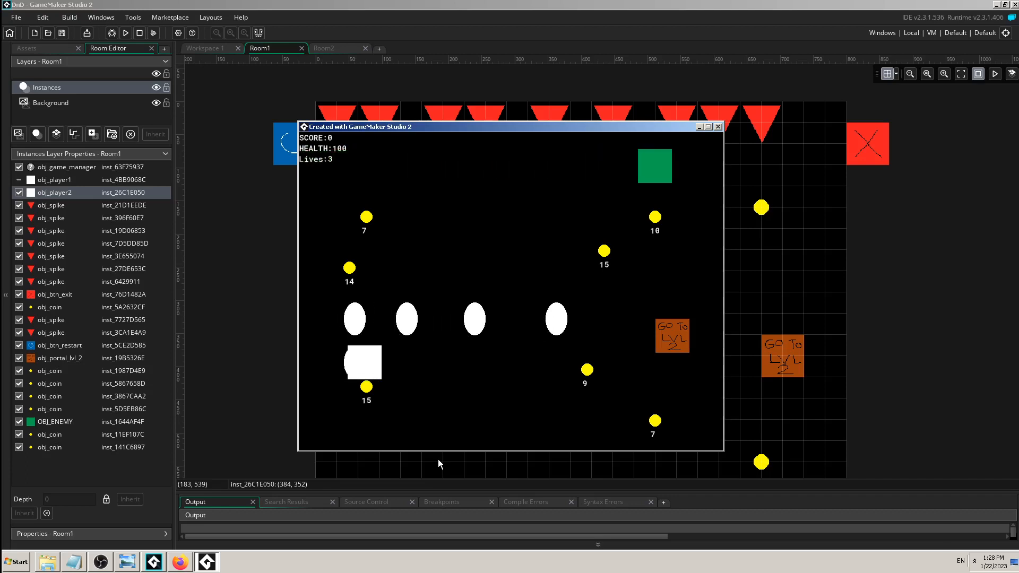
{"action": "key", "text": "space"}
{"action": "key", "text": "Right"}
{"action": "key", "text": "space"}
{"action": "key", "text": "Right"}
{"action": "key", "text": "space"}
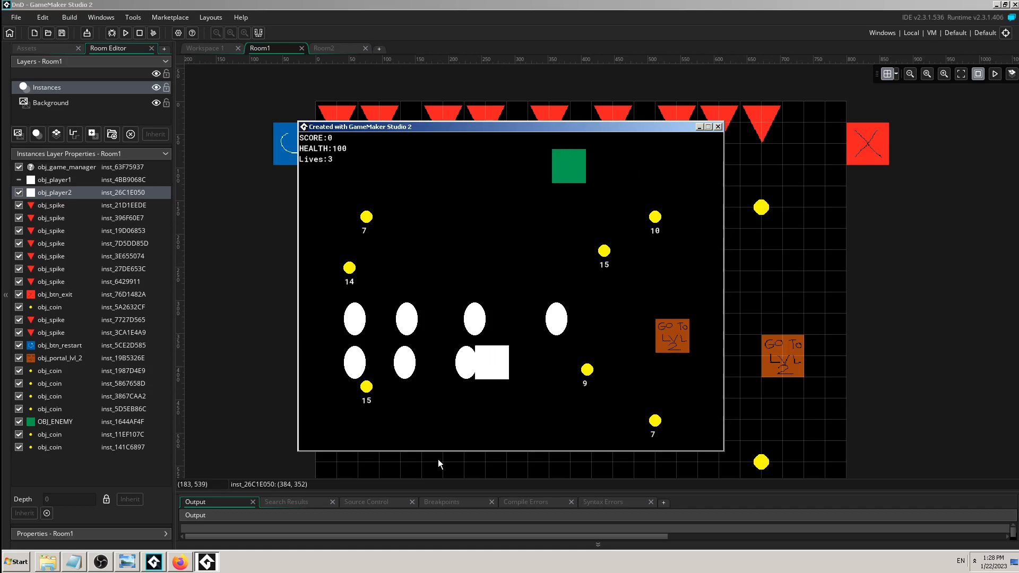
{"action": "key", "text": "space"}
{"action": "key", "text": "space"}
{"action": "key", "text": "space"}
{"action": "key", "text": "space"}
{"action": "key", "text": "space"}
Create an arc of eggs while moving the player up, left and diagonally down, and close the game
{"action": "key", "text": "Up"}
{"action": "key", "text": "space"}
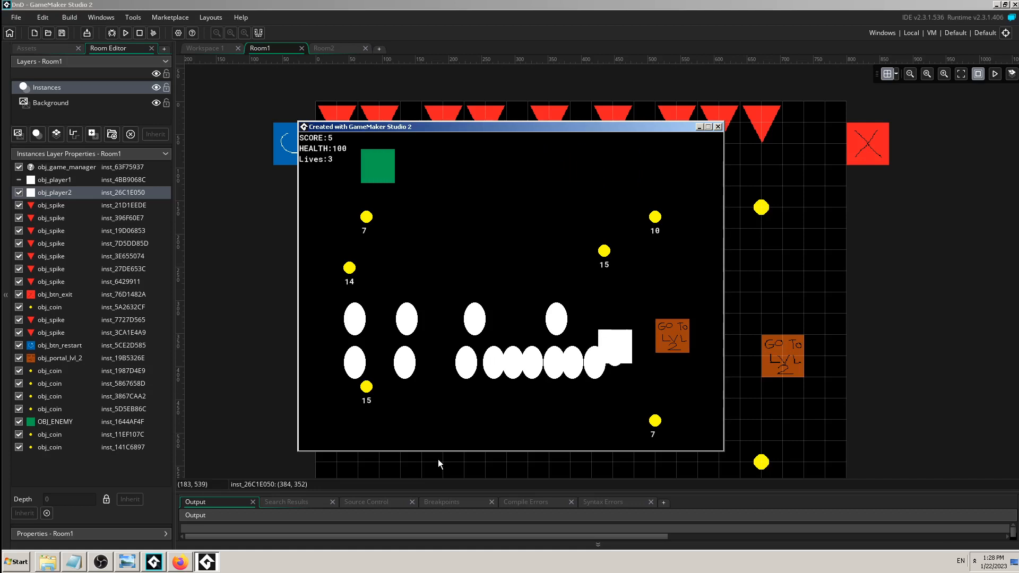
{"action": "key", "text": "space"}
{"action": "key", "text": "space"}
{"action": "key", "text": "Left"}
{"action": "key", "text": "space"}
{"action": "key", "text": "space"}
{"action": "key", "text": "space"}
{"action": "key", "text": "space"}
{"action": "key", "text": "space"}
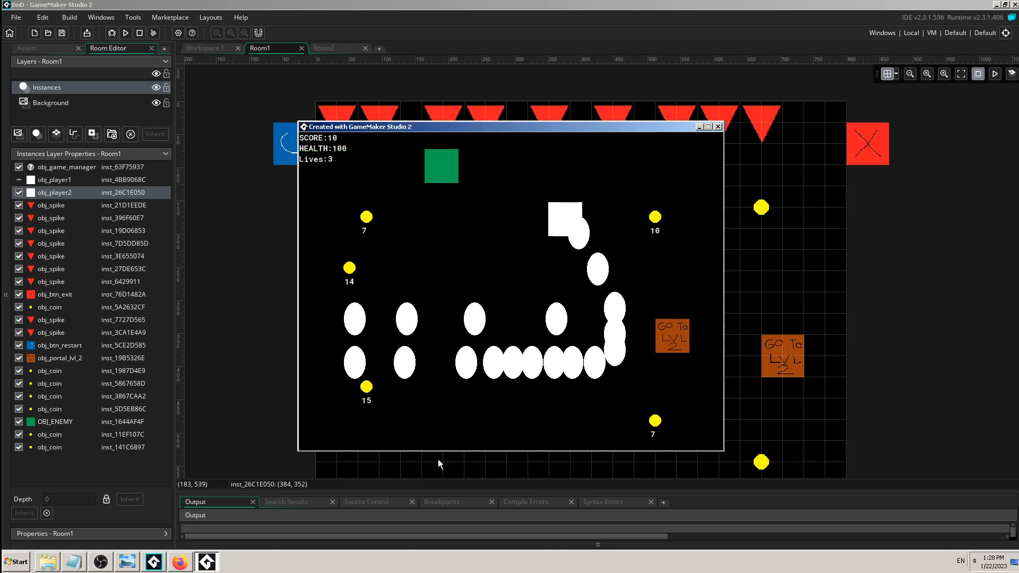
{"action": "key", "text": "Down"}
{"action": "key", "text": "space"}
{"action": "key", "text": "space"}
{"action": "key", "text": "space"}
{"action": "key", "text": "space"}
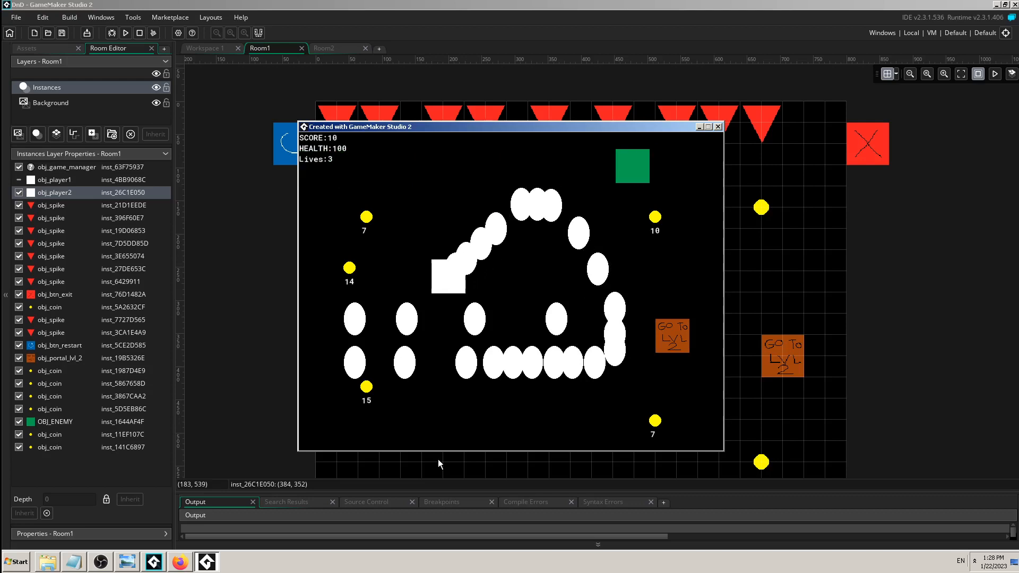
{"action": "left_click", "coordinate": [718, 126]}
Open the spr_player1 sprite from Workspace 1 and check its origin preset options, keeping the current choice
{"action": "left_click", "coordinate": [201, 48]}
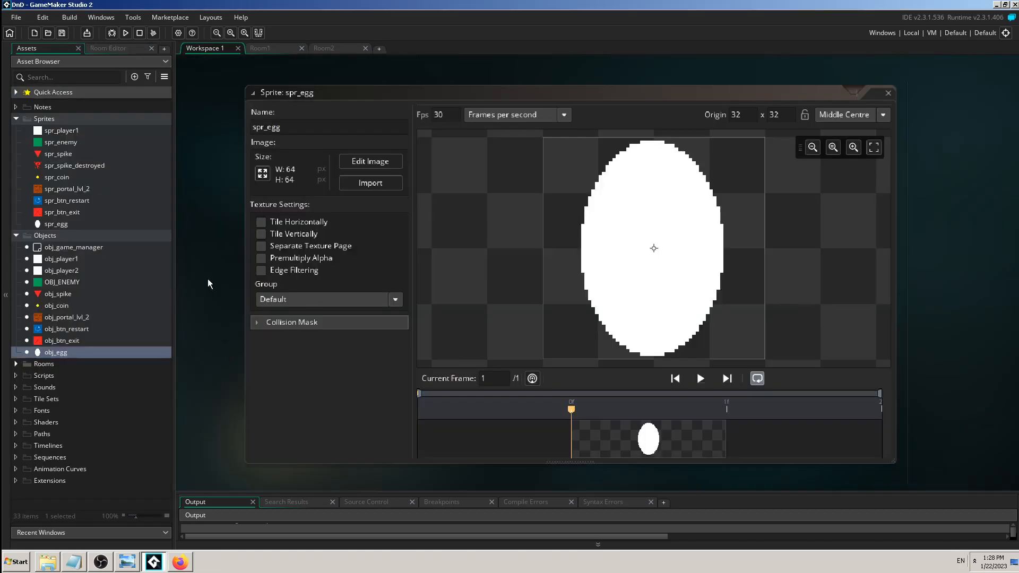
{"action": "double_click", "coordinate": [61, 130]}
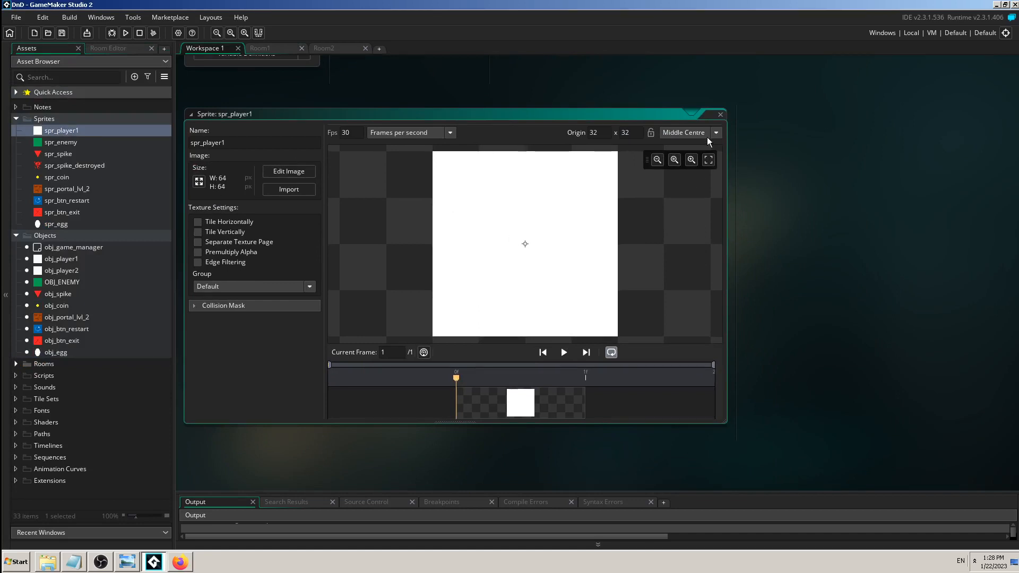
{"action": "left_click", "coordinate": [715, 134]}
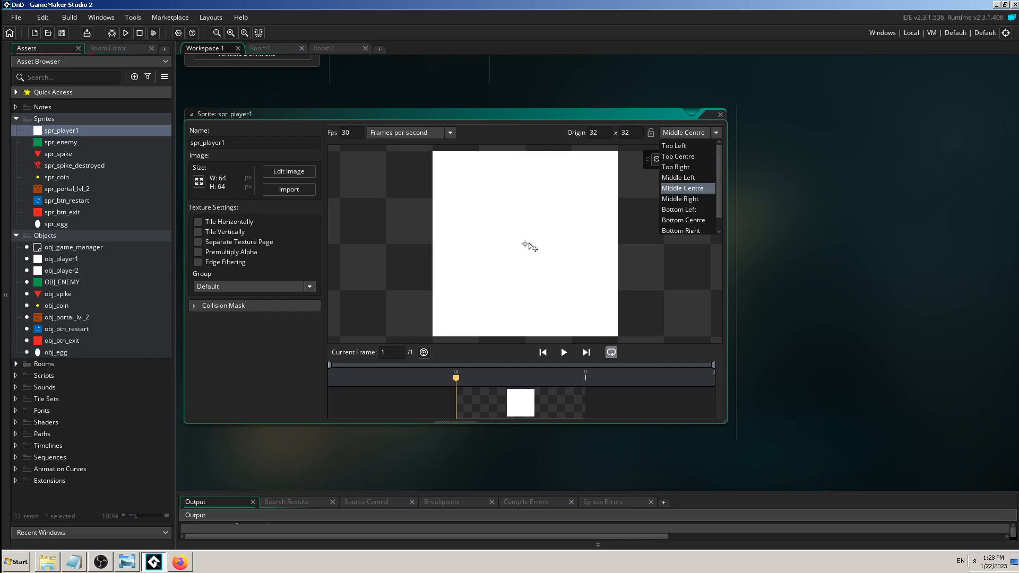
{"action": "left_click", "coordinate": [806, 190]}
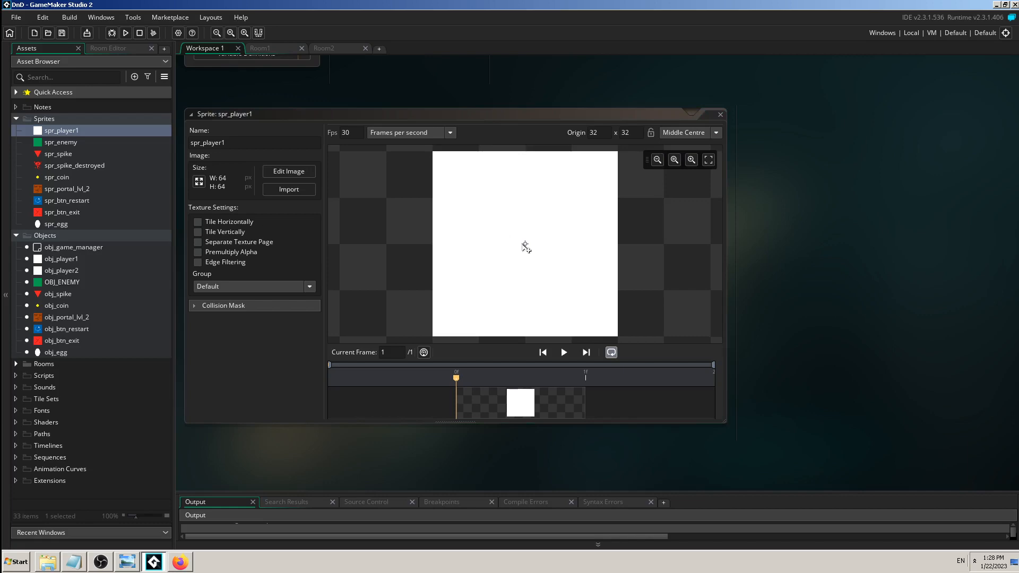
Compare the origin with that of spr_egg and check the obj_player2 instance's centre in Room1
{"action": "scroll", "coordinate": [803, 257], "scroll_direction": "up", "scroll_amount": 10}
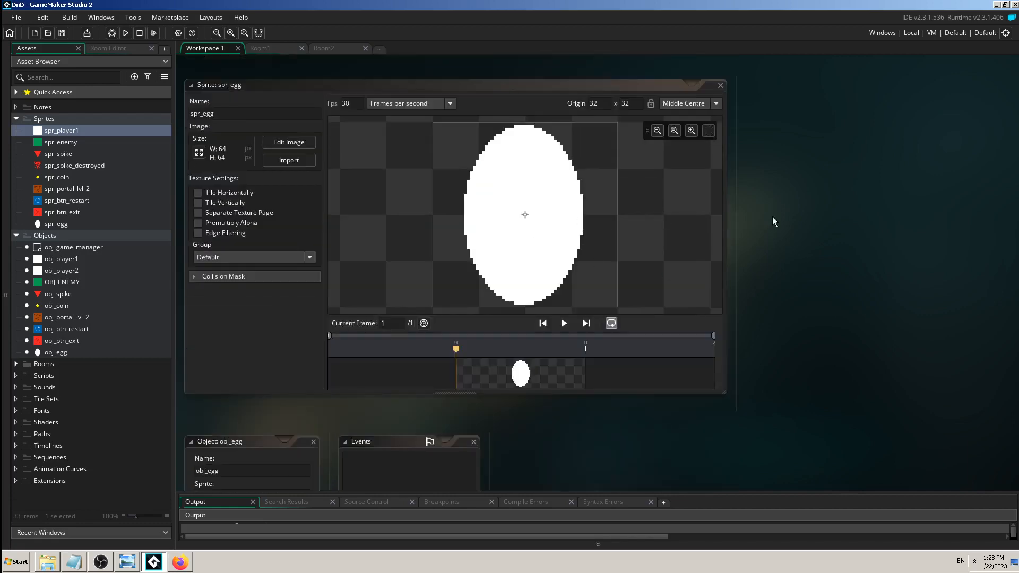
{"action": "left_click", "coordinate": [275, 46]}
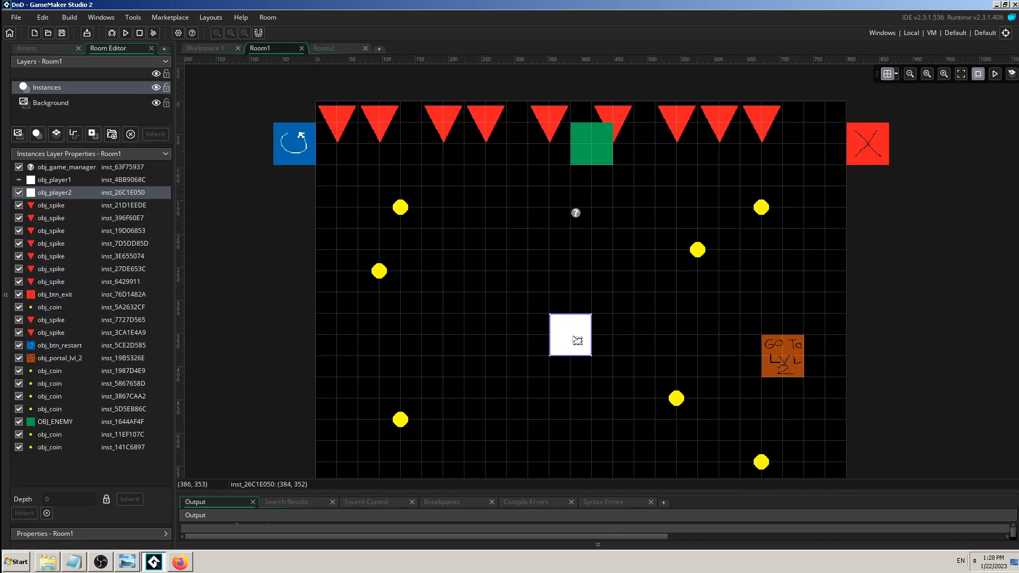
{"action": "left_click", "coordinate": [205, 49]}
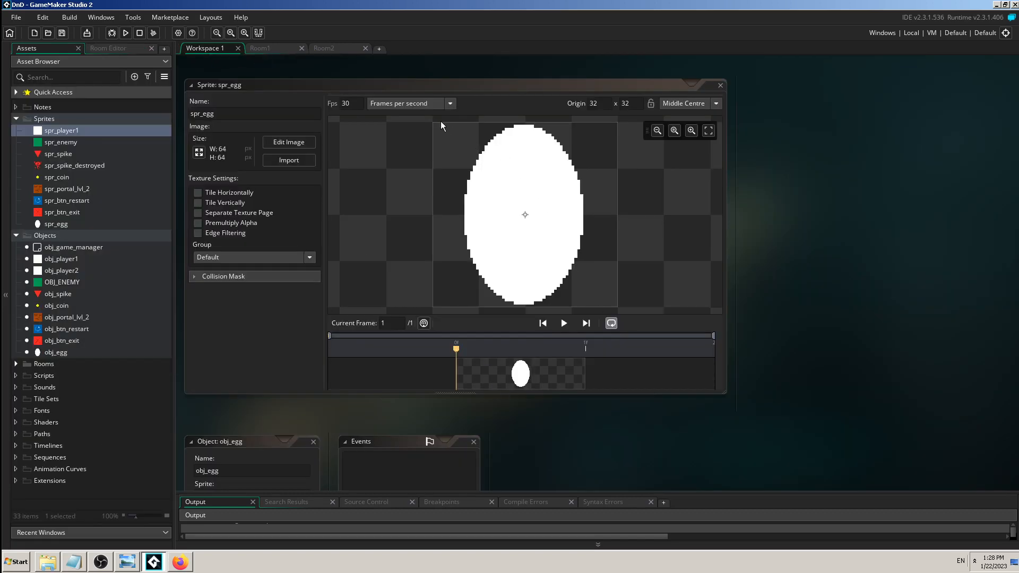
Move spr_player1's origin off-centre to 17 x 30 and restore it with the Middle Centre preset
{"action": "scroll", "coordinate": [511, 322], "scroll_direction": "down", "scroll_amount": 10}
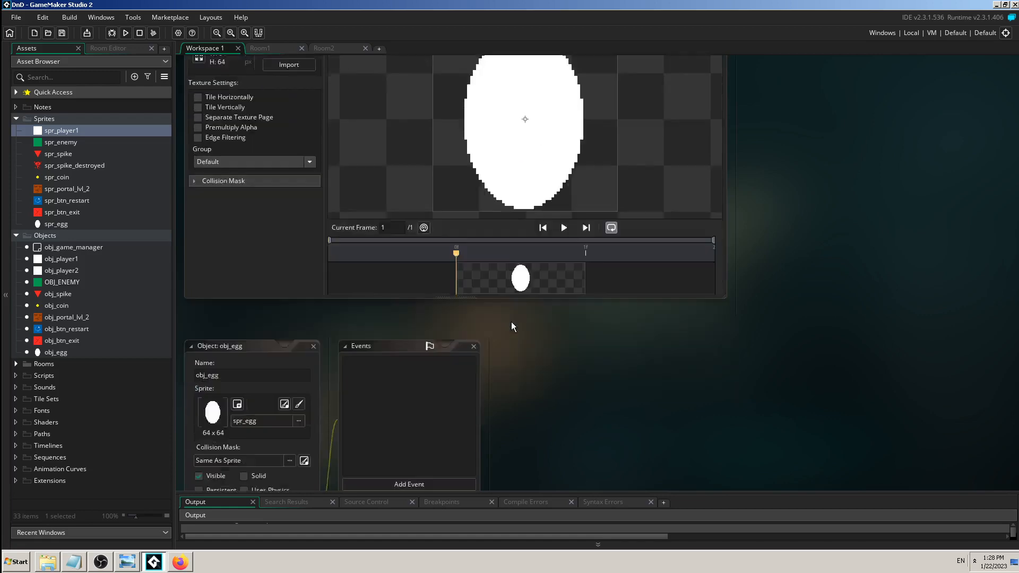
{"action": "left_click_drag", "start_coordinate": [518, 244], "coordinate": [597, 232]}
{"action": "left_click", "coordinate": [482, 238]}
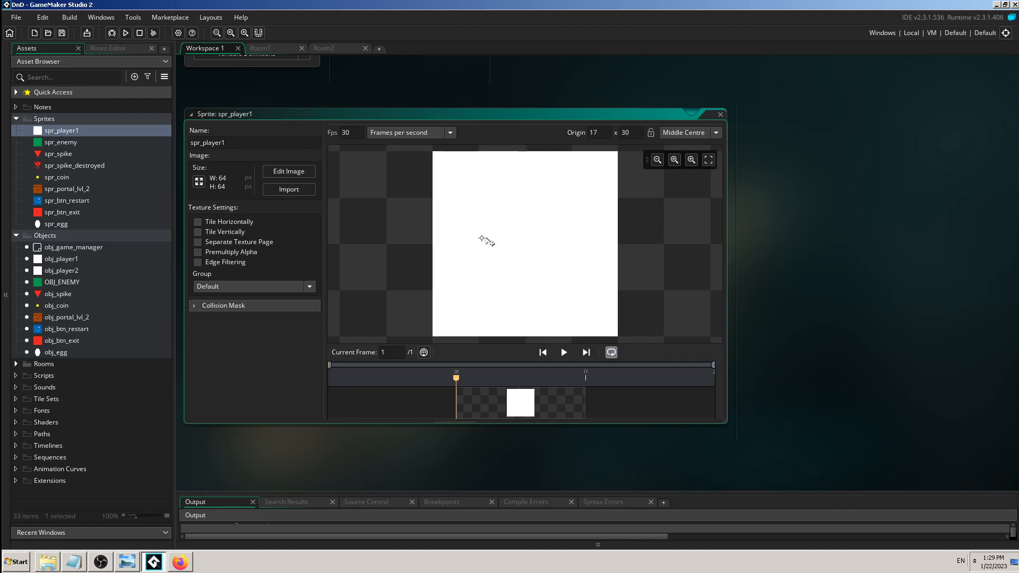
{"action": "left_click", "coordinate": [701, 133]}
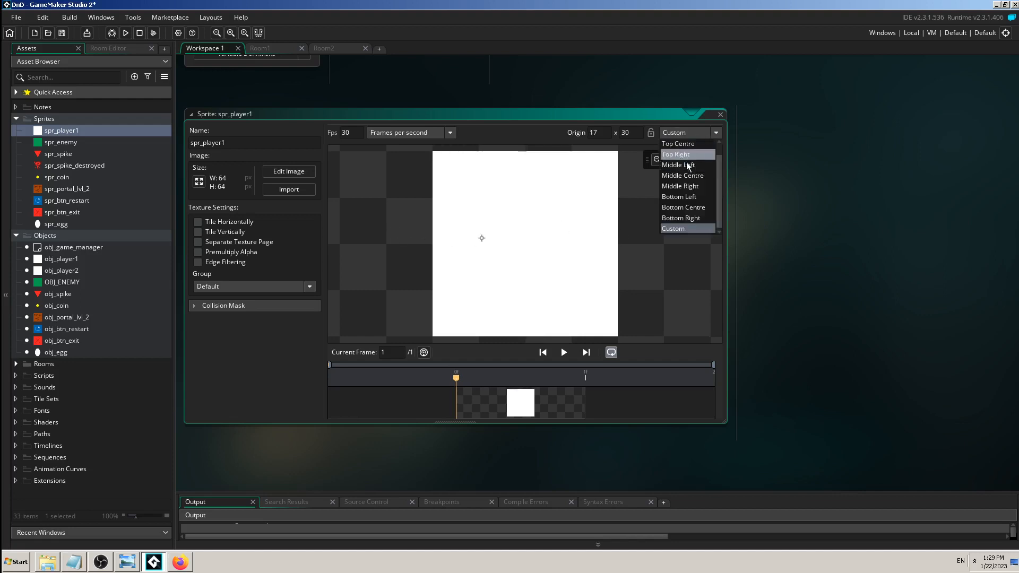
{"action": "left_click", "coordinate": [688, 175]}
Return to obj_player2's Create Instance action for the E key and examine its Layer setting up close
{"action": "scroll", "coordinate": [814, 282], "scroll_direction": "up", "scroll_amount": 3}
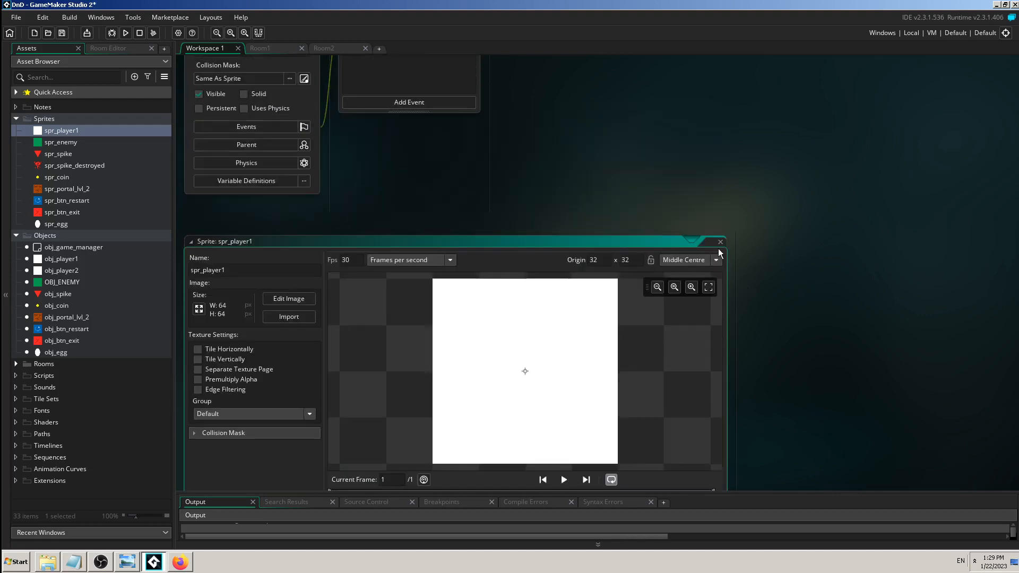
{"action": "scroll", "coordinate": [749, 320], "scroll_direction": "up", "scroll_amount": 10}
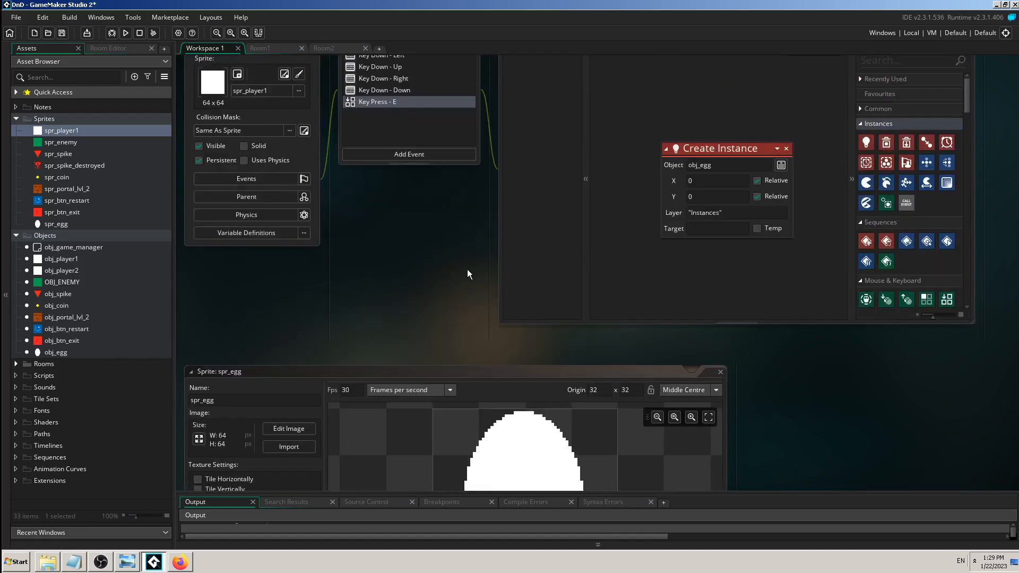
{"action": "scroll", "coordinate": [443, 277], "scroll_direction": "up", "scroll_amount": 3}
{"action": "scroll", "coordinate": [813, 258], "scroll_direction": "down", "scroll_amount": 4}
{"action": "middle_click_drag", "start_coordinate": [858, 342], "coordinate": [542, 367]}
{"action": "scroll", "coordinate": [762, 240], "scroll_direction": "up", "scroll_amount": 5, "text": "ctrl"}
{"action": "middle_click_drag", "start_coordinate": [693, 171], "coordinate": [925, 230]}
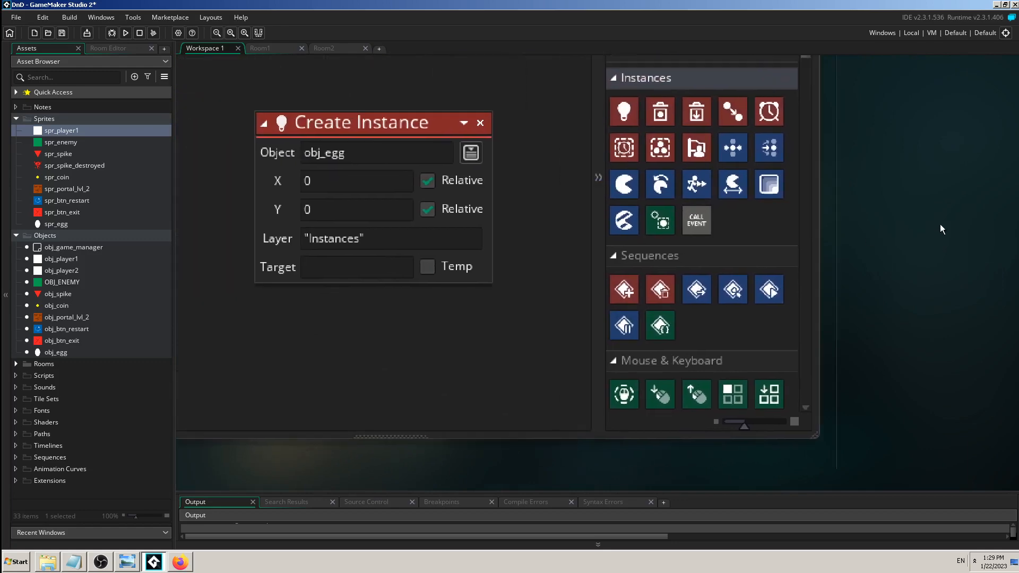
{"action": "left_click", "coordinate": [152, 565]}
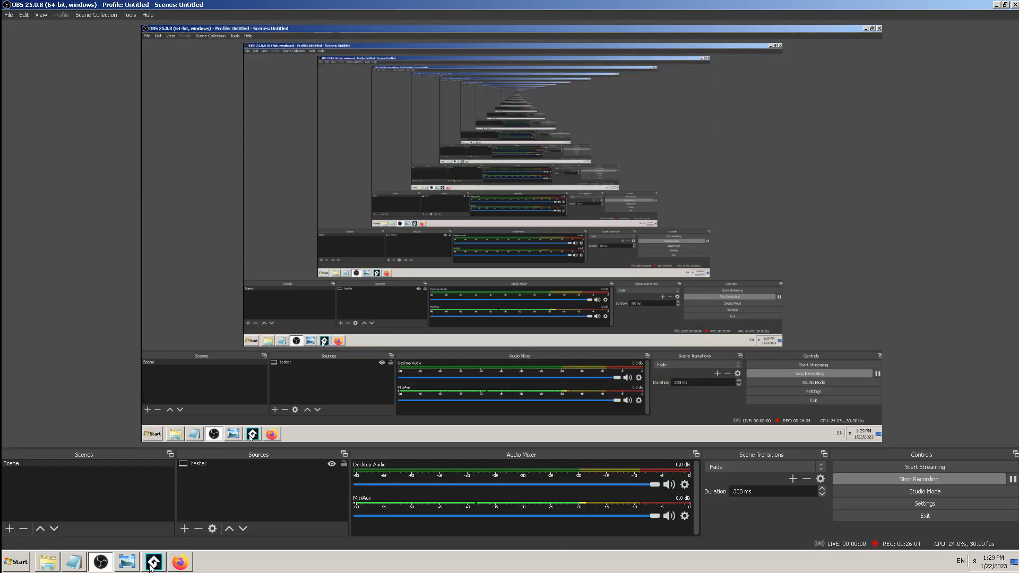
{"action": "left_click", "coordinate": [153, 563]}
{"action": "middle_click_drag", "start_coordinate": [262, 476], "coordinate": [346, 482]}
{"action": "scroll", "coordinate": [998, 215], "scroll_direction": "down", "scroll_amount": 2, "text": "ctrl"}
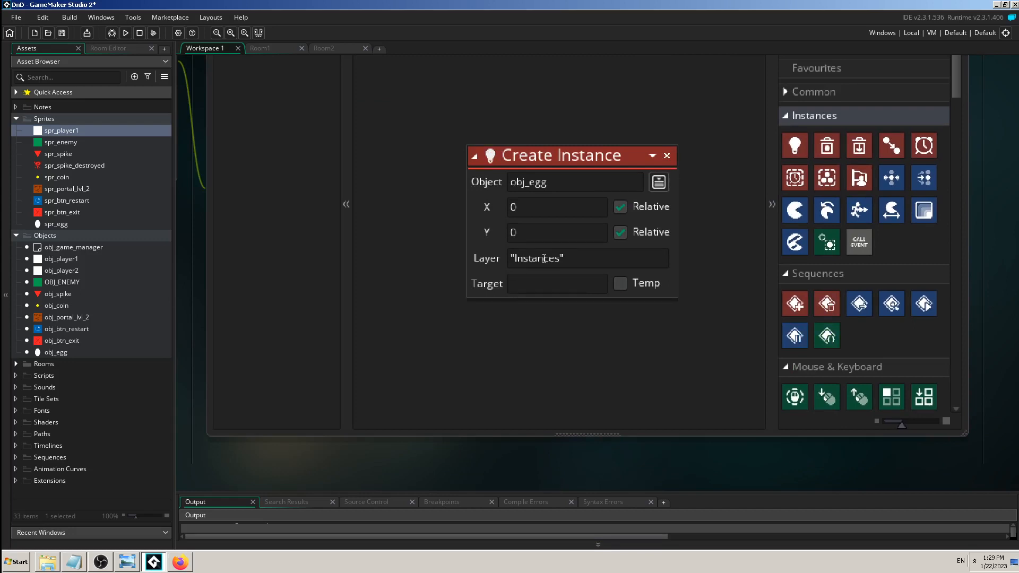
Switch the Background layer's visibility in Room1 off and on repeatedly to see what it contains, leaving it visible
{"action": "left_click", "coordinate": [245, 48]}
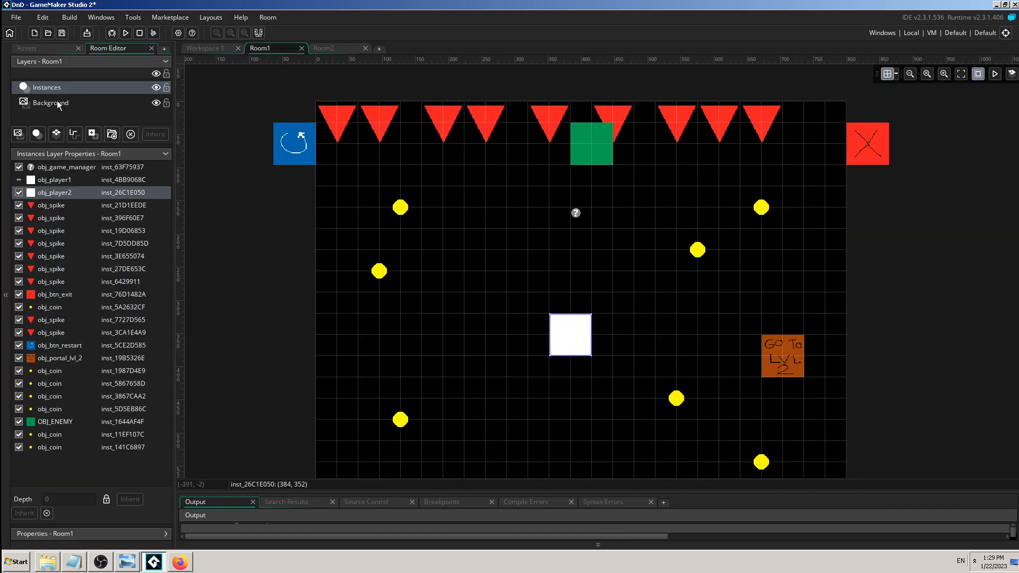
{"action": "left_click", "coordinate": [156, 103]}
{"action": "left_click", "coordinate": [156, 103]}
{"action": "left_click", "coordinate": [156, 103]}
{"action": "left_click", "coordinate": [156, 103]}
{"action": "left_click", "coordinate": [156, 103]}
{"action": "left_click", "coordinate": [156, 104]}
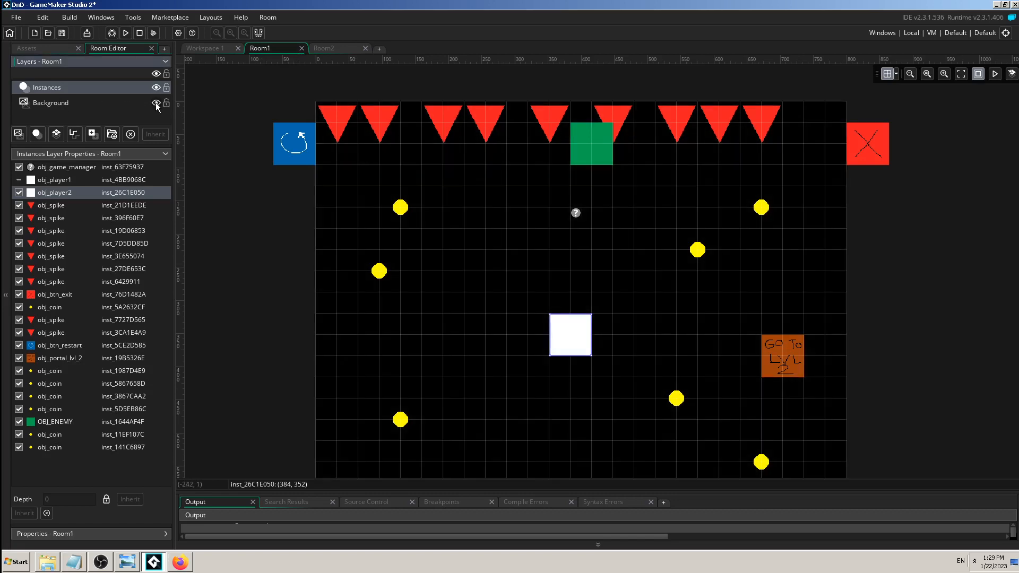
{"action": "left_click", "coordinate": [156, 104]}
{"action": "left_click", "coordinate": [156, 104]}
{"action": "left_click", "coordinate": [156, 103]}
{"action": "left_click", "coordinate": [156, 103]}
{"action": "left_click", "coordinate": [156, 103]}
{"action": "left_click", "coordinate": [156, 103]}
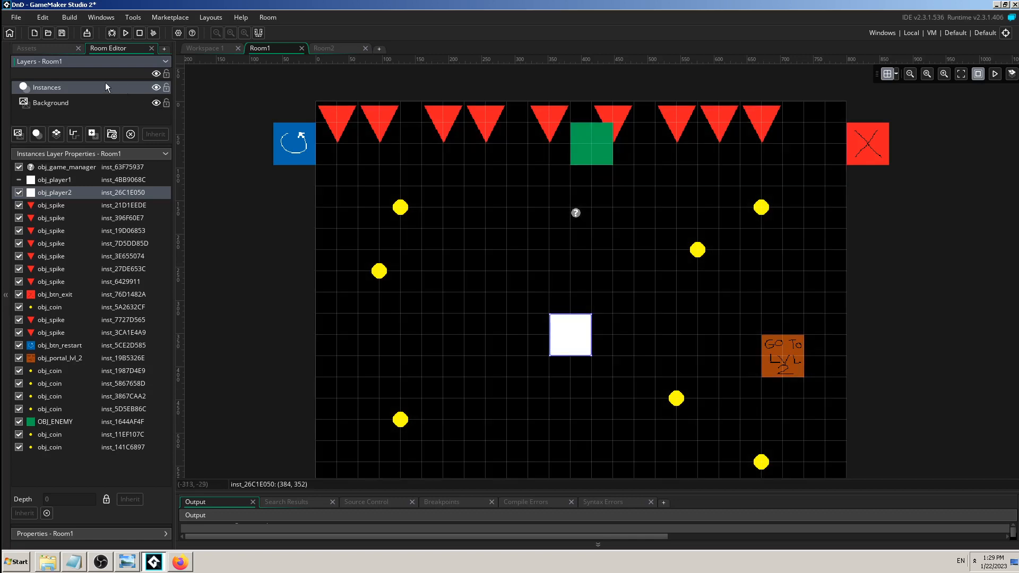
Hide and show the Instances layer of Room1 to see which objects it holds, leaving it visible
{"action": "left_click", "coordinate": [155, 88]}
{"action": "left_click", "coordinate": [155, 88]}
{"action": "left_click", "coordinate": [155, 88]}
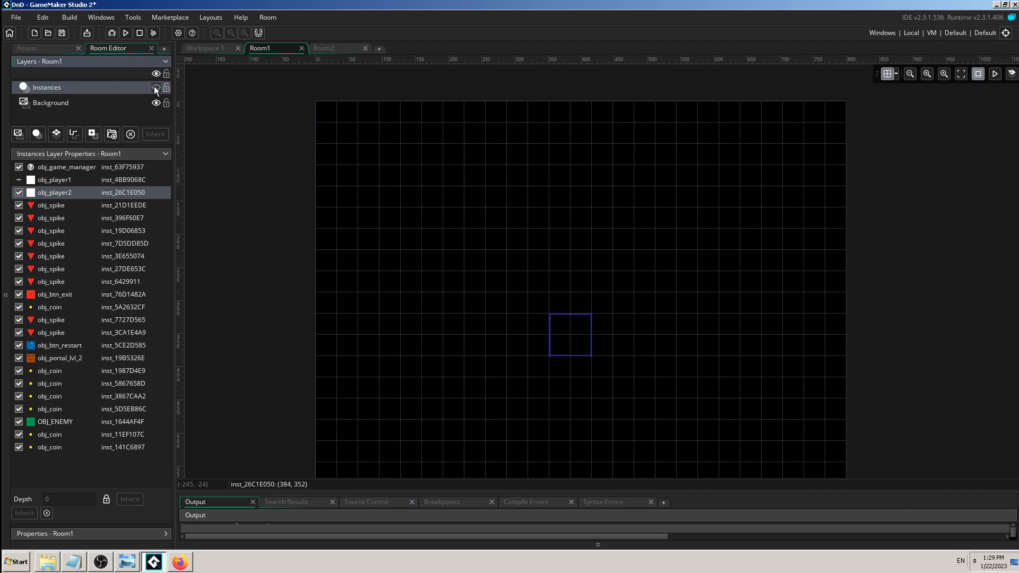
{"action": "left_click", "coordinate": [155, 88]}
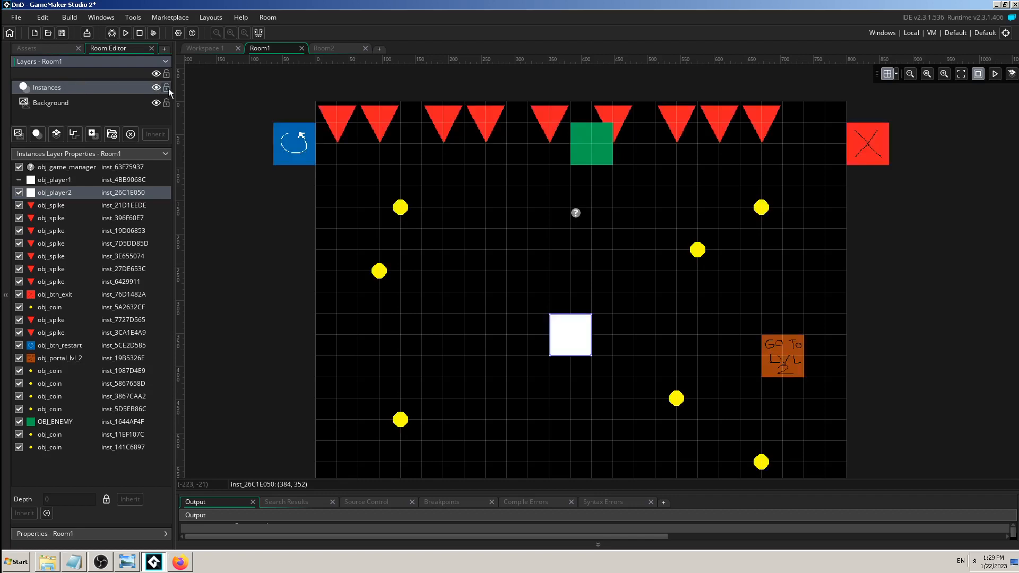
Add a new instance layer to Room1 and rename it Eggs
{"action": "left_click", "coordinate": [200, 48]}
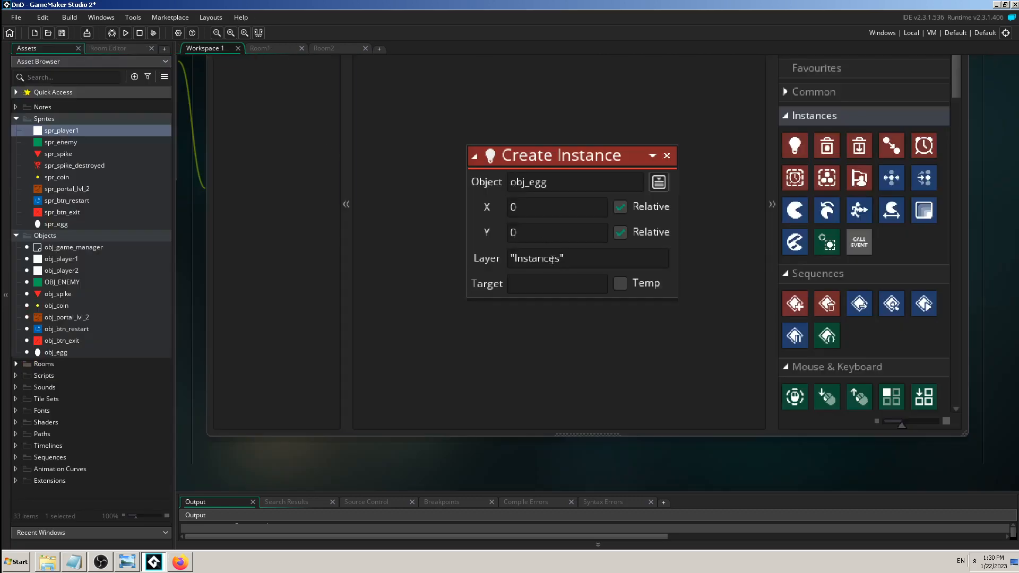
{"action": "left_click", "coordinate": [271, 47]}
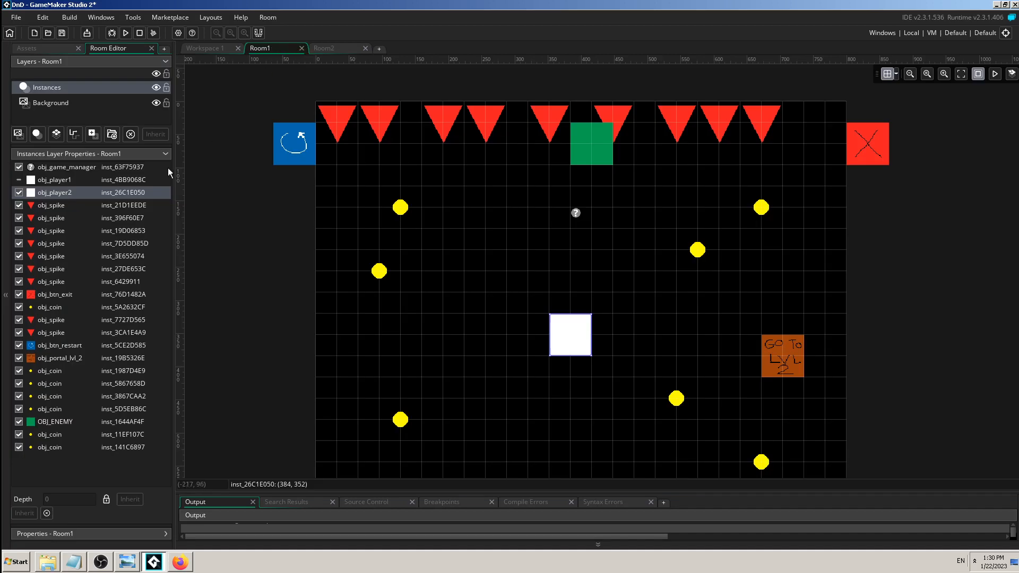
{"action": "left_click_drag", "start_coordinate": [95, 148], "coordinate": [118, 270]}
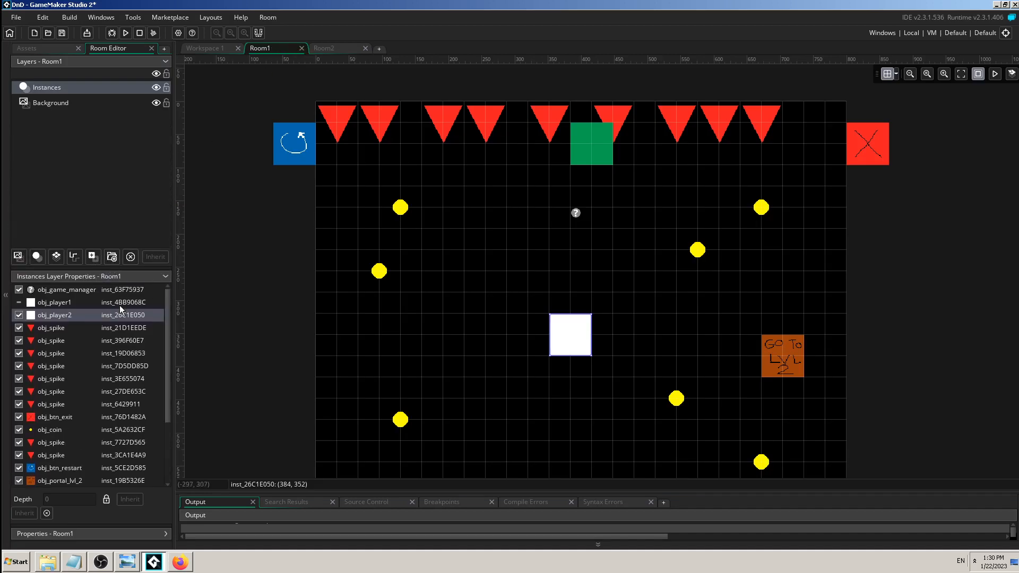
{"action": "left_click", "coordinate": [37, 256]}
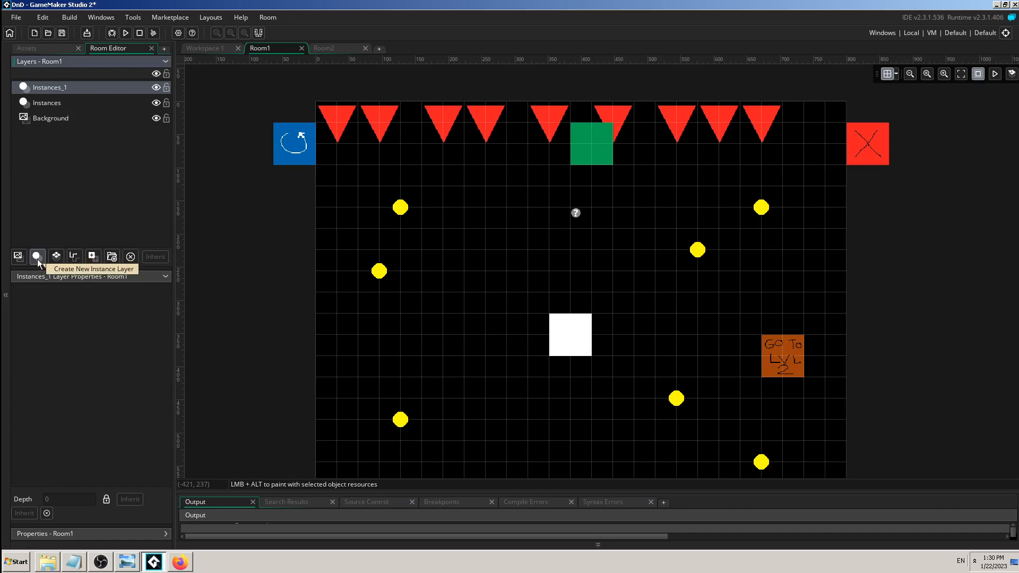
{"action": "right_click", "coordinate": [59, 93]}
{"action": "left_click", "coordinate": [108, 108]}
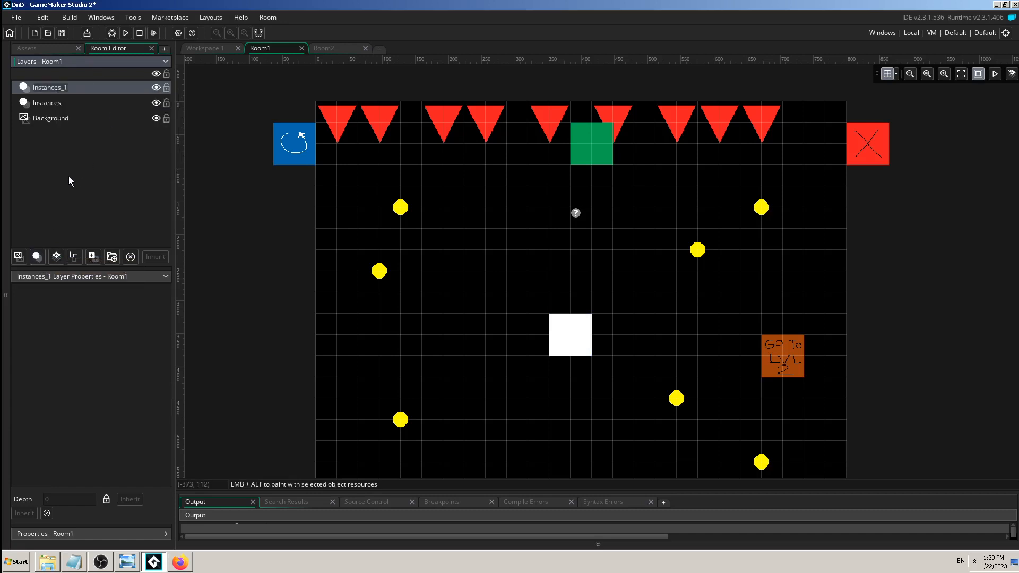
{"action": "type", "text": "Eggs"}
{"action": "key", "text": "Return"}
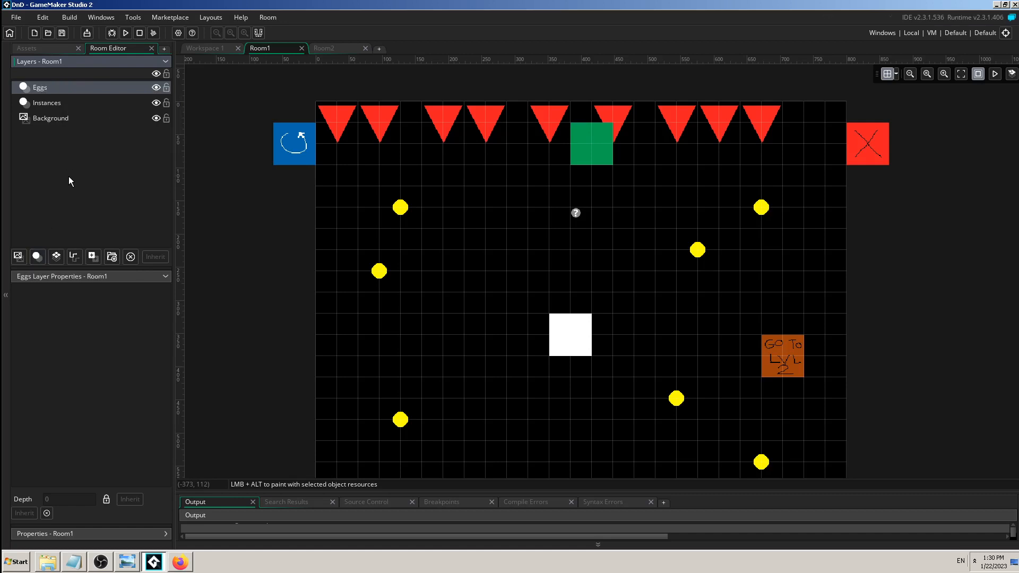
Change the Create Instance action's layer to "Eggs" in obj_player2's Key Press - E event
{"action": "left_click", "coordinate": [209, 47]}
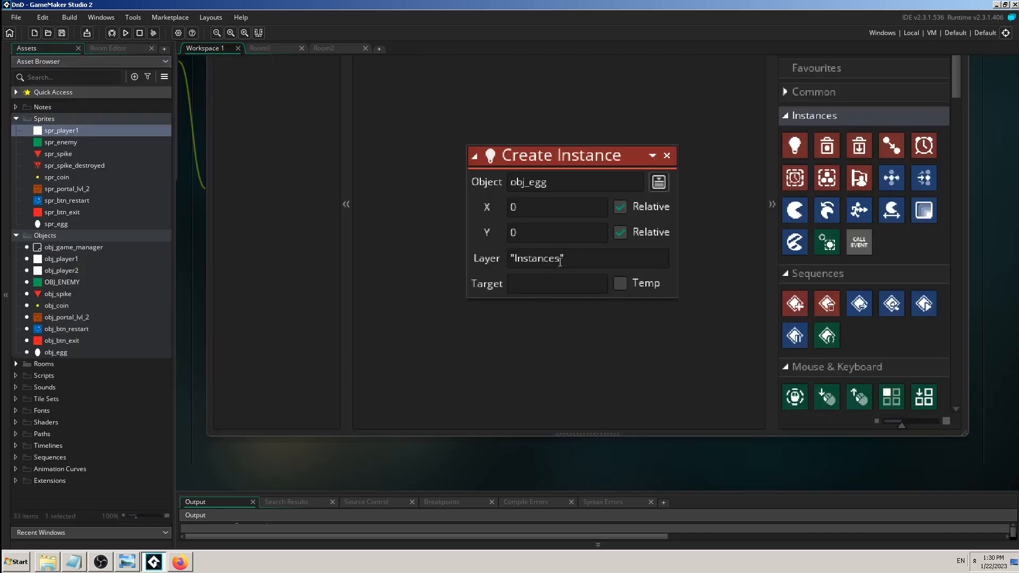
{"action": "left_click_drag", "start_coordinate": [560, 263], "coordinate": [518, 258]}
{"action": "left_click_drag", "start_coordinate": [520, 261], "coordinate": [517, 262]}
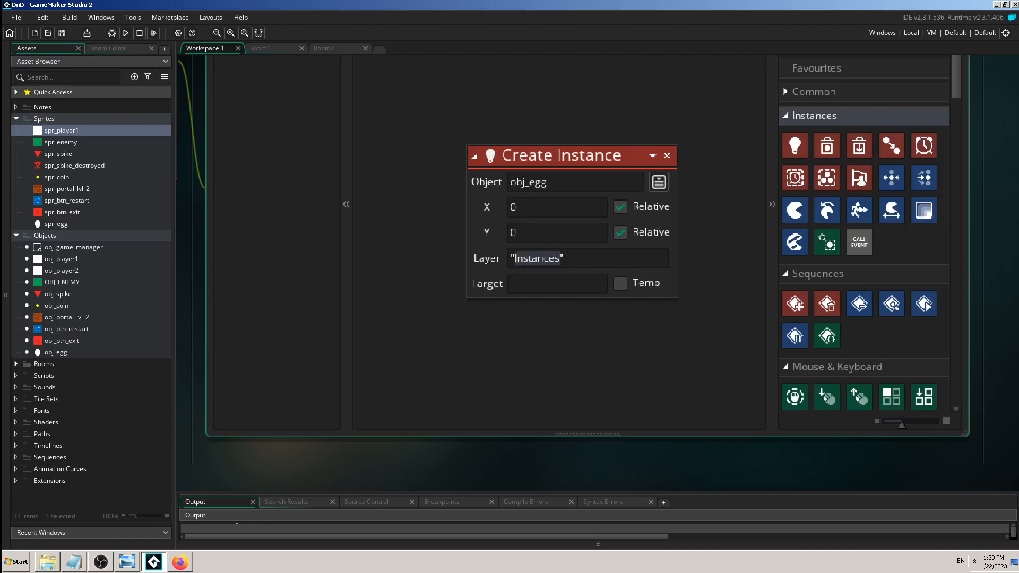
{"action": "type", "text": "Eggs"}
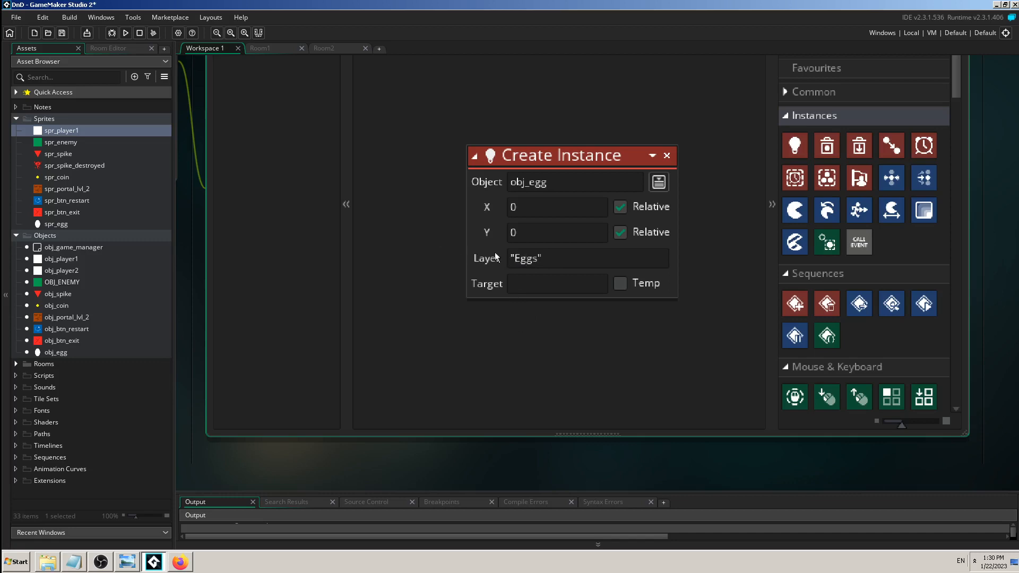
Compare the layer list of Room1 with the layer name in the Create Instance action
{"action": "left_click", "coordinate": [134, 48]}
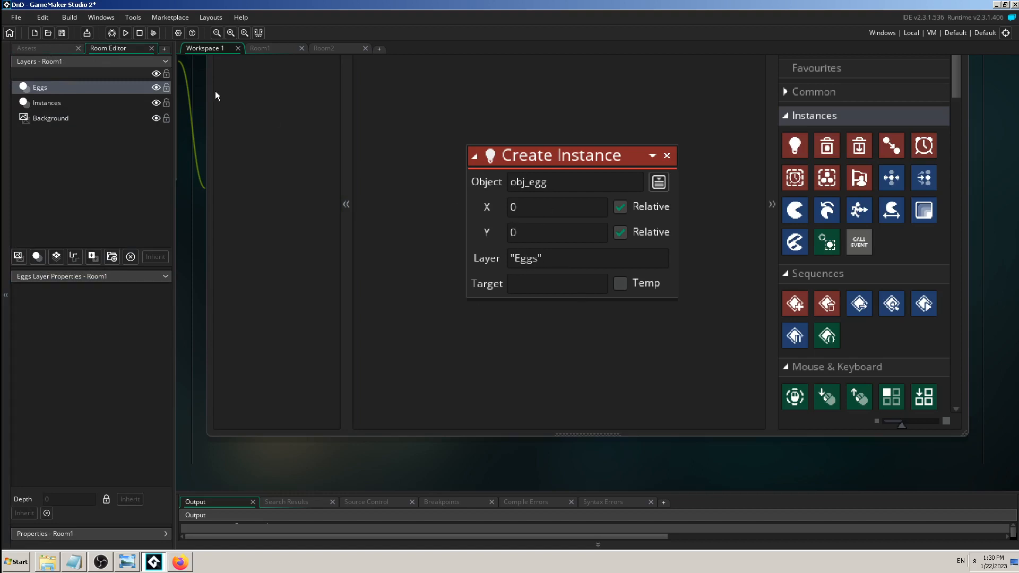
{"action": "left_click", "coordinate": [274, 46]}
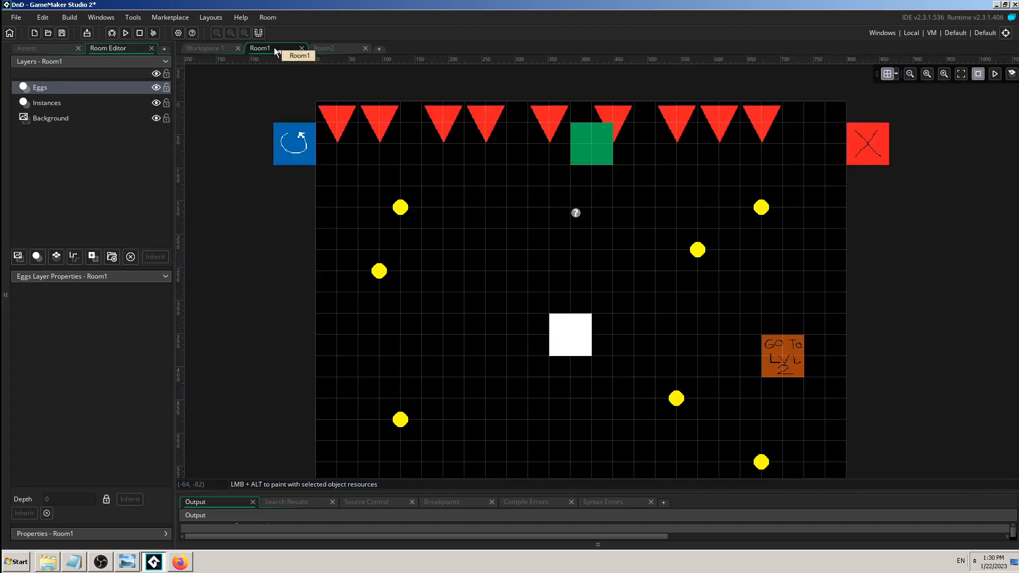
{"action": "left_click", "coordinate": [423, 543]}
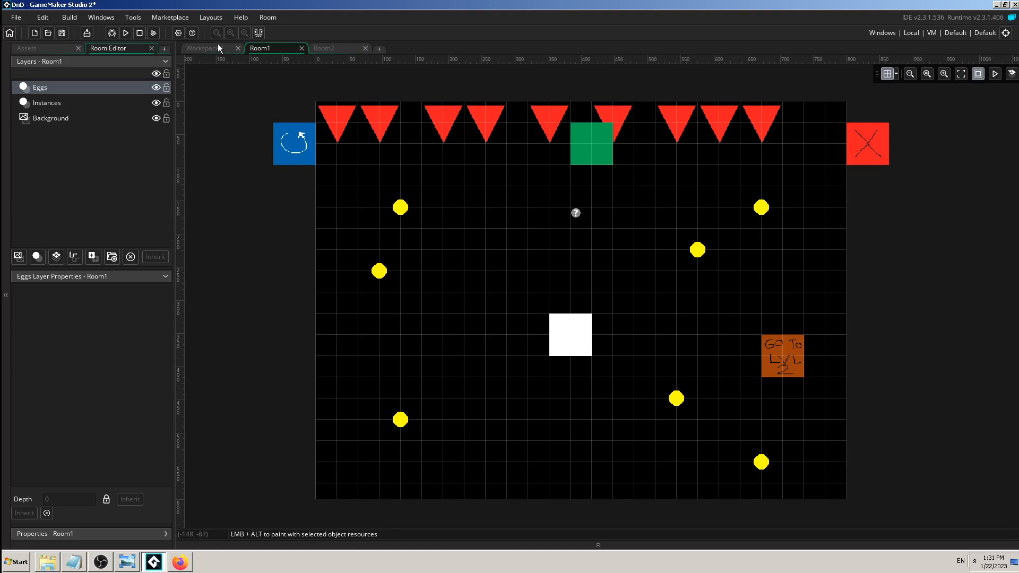
{"action": "left_click", "coordinate": [203, 48]}
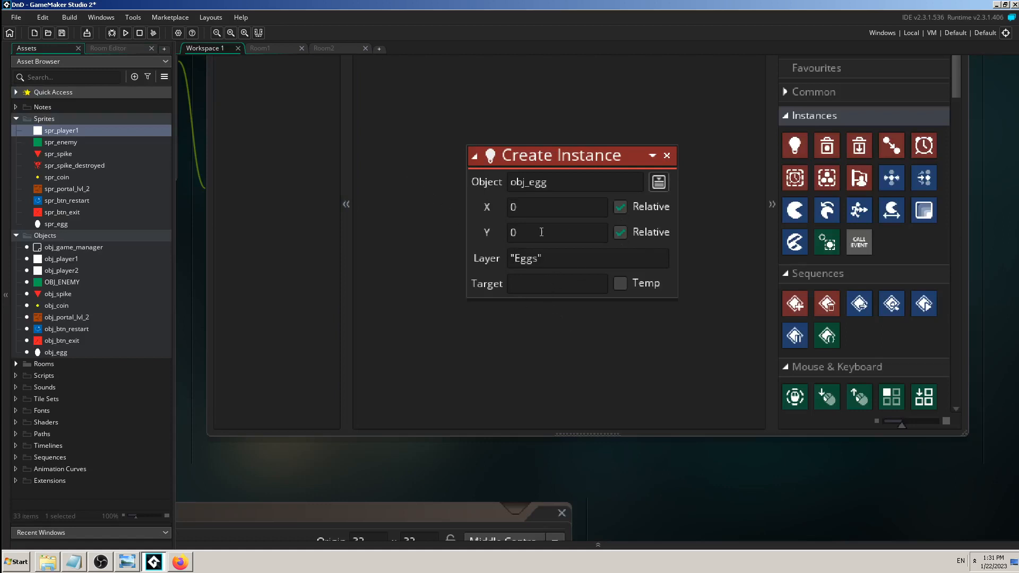
Set the Create Instance action's relative X offset to +40
{"action": "left_click", "coordinate": [523, 229]}
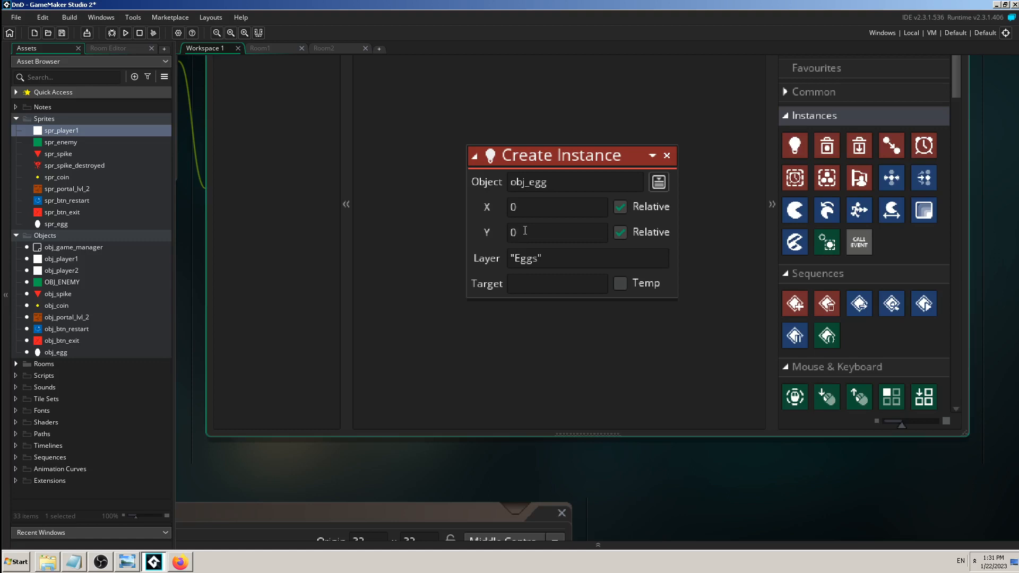
{"action": "double_click", "coordinate": [520, 215]}
{"action": "type", "text": "+10"}
{"action": "left_click", "coordinate": [515, 212]}
{"action": "type", "text": "40"}
Run the game to test the egg's horizontal offset, moving the player left away from the egg, and close it
{"action": "left_click", "coordinate": [126, 33]}
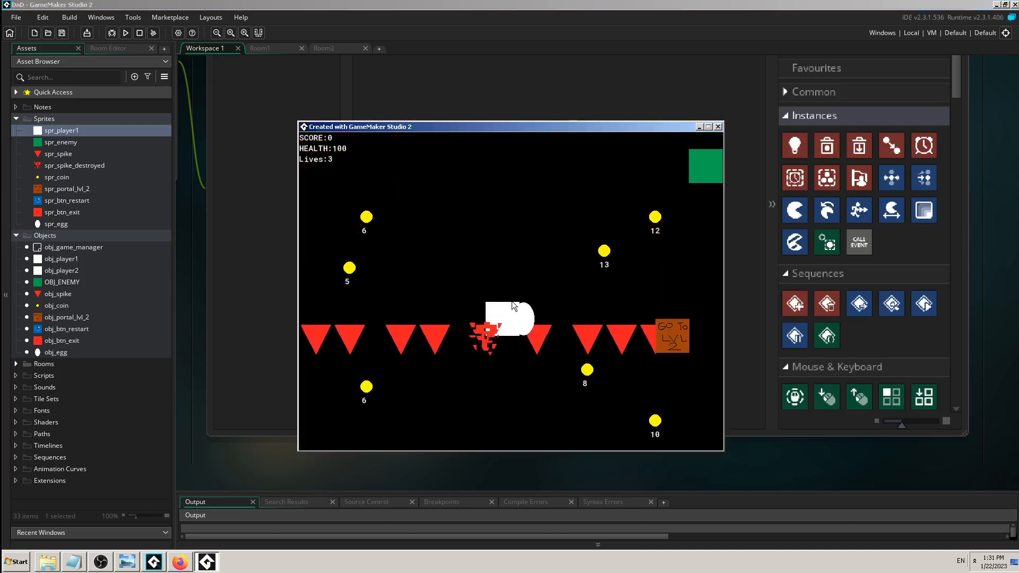
{"action": "key", "text": "Left"}
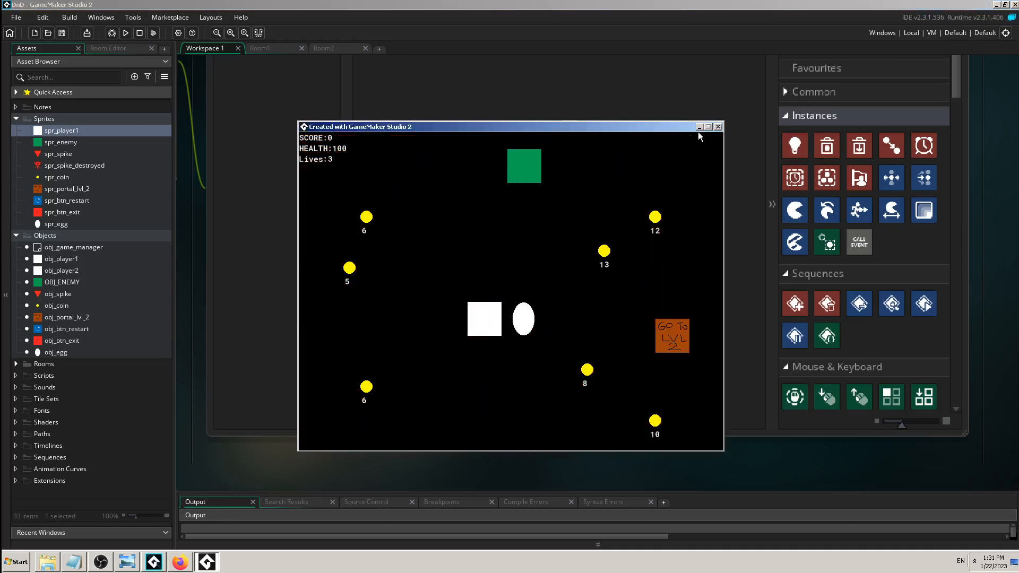
{"action": "left_click", "coordinate": [718, 126]}
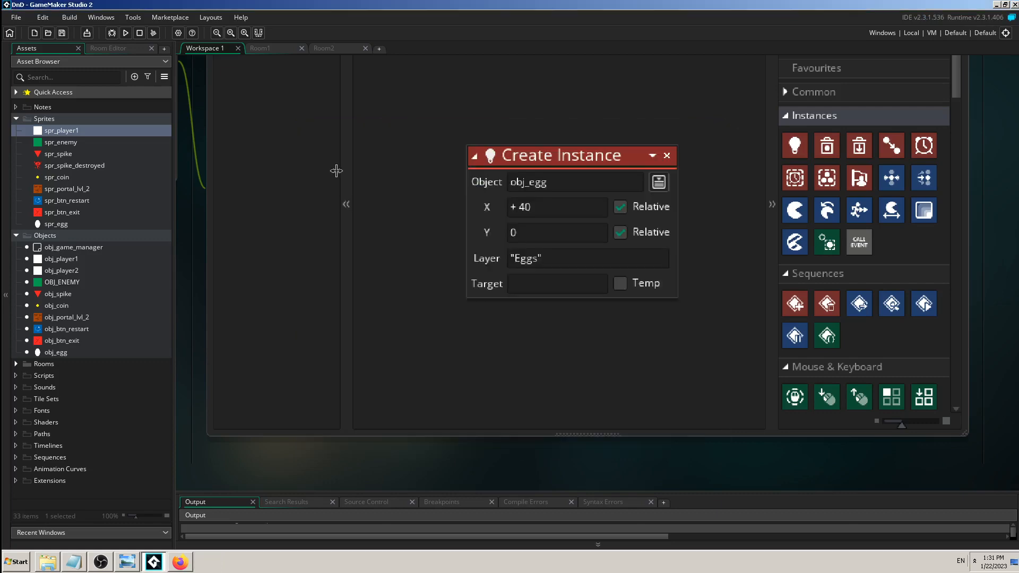
Check spr_player1's sprite size and set the Create Instance action's relative X offset to +64
{"action": "double_click", "coordinate": [65, 132]}
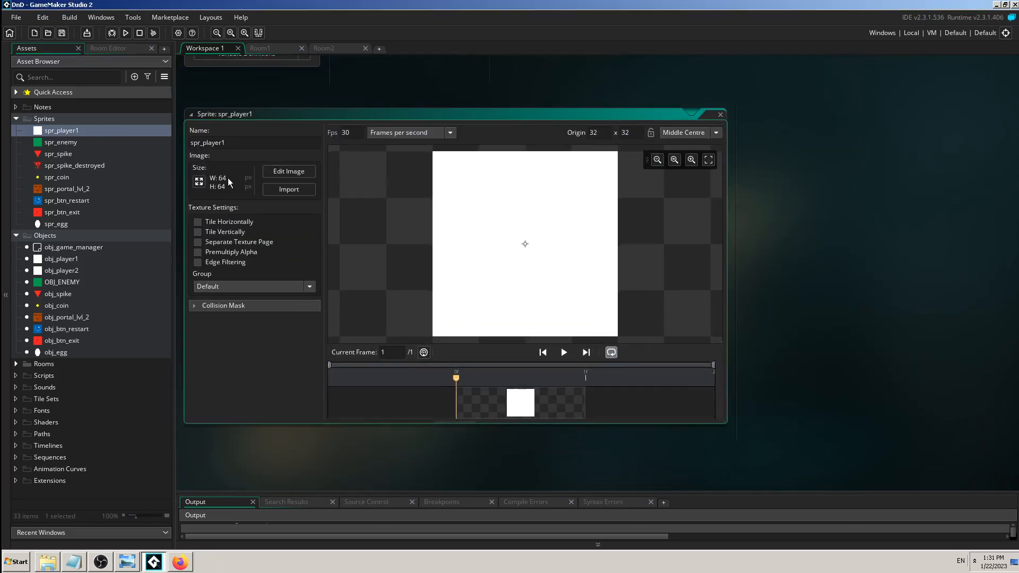
{"action": "scroll", "coordinate": [849, 329], "scroll_direction": "up", "scroll_amount": 3}
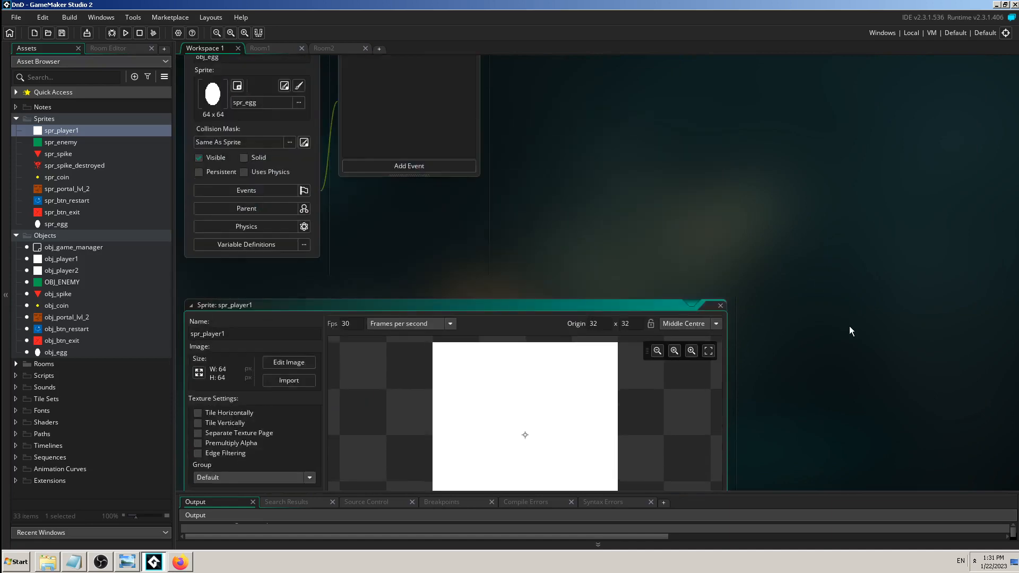
{"action": "scroll", "coordinate": [849, 326], "scroll_direction": "up", "scroll_amount": 10}
{"action": "scroll", "coordinate": [827, 317], "scroll_direction": "down", "scroll_amount": 4}
{"action": "scroll", "coordinate": [737, 299], "scroll_direction": "up", "scroll_amount": 4}
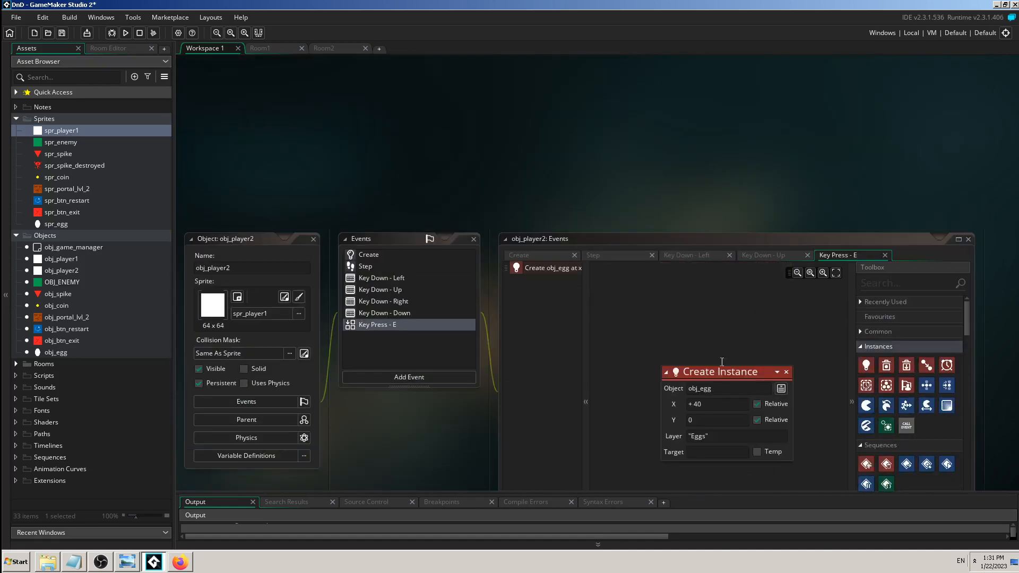
{"action": "left_click", "coordinate": [695, 351]}
{"action": "type", "text": "64"}
{"action": "left_click", "coordinate": [734, 196]}
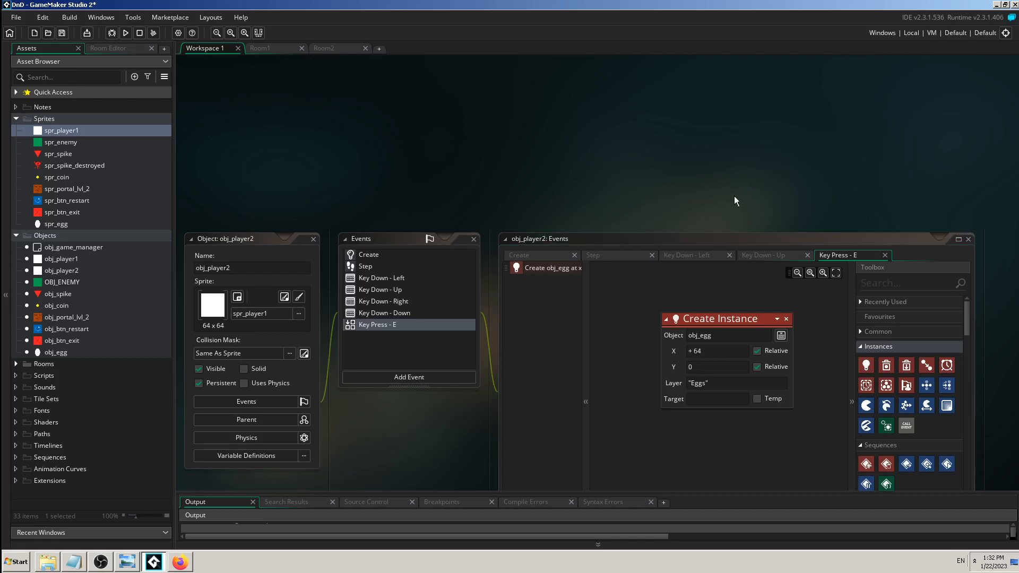
Run the game to test the egg's horizontal offset, creating an egg with the player beside the level 2 portal, and close it
{"action": "left_click", "coordinate": [125, 33]}
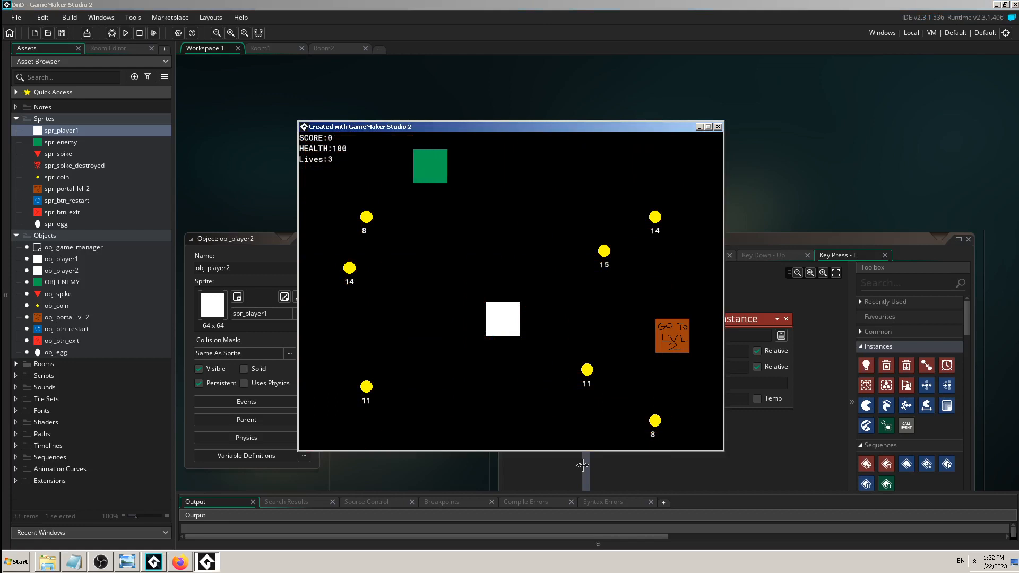
{"action": "key", "text": "Down"}
{"action": "key", "text": "Right"}
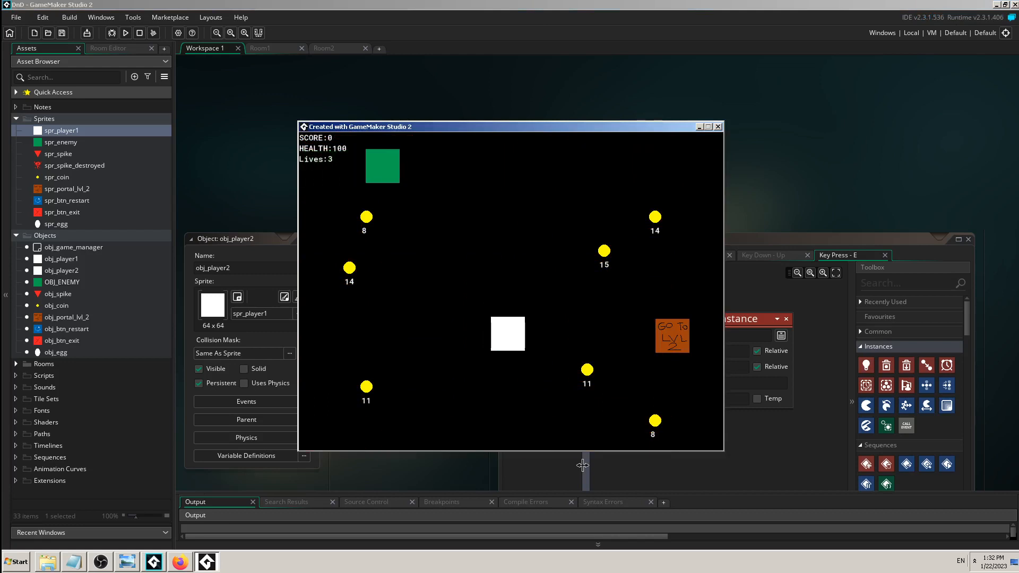
{"action": "key", "text": "Right"}
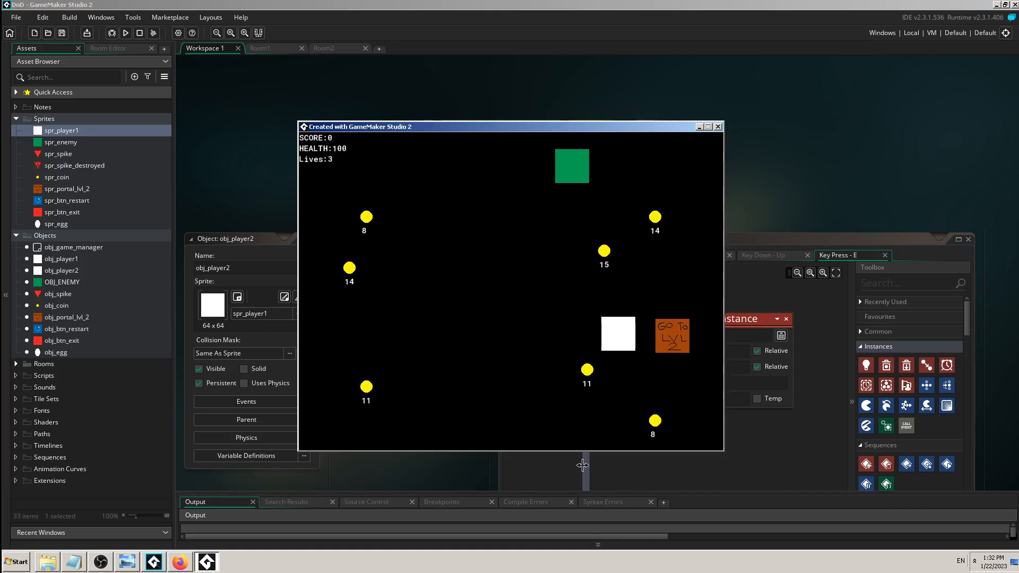
{"action": "key", "text": "Down"}
{"action": "key", "text": "Up"}
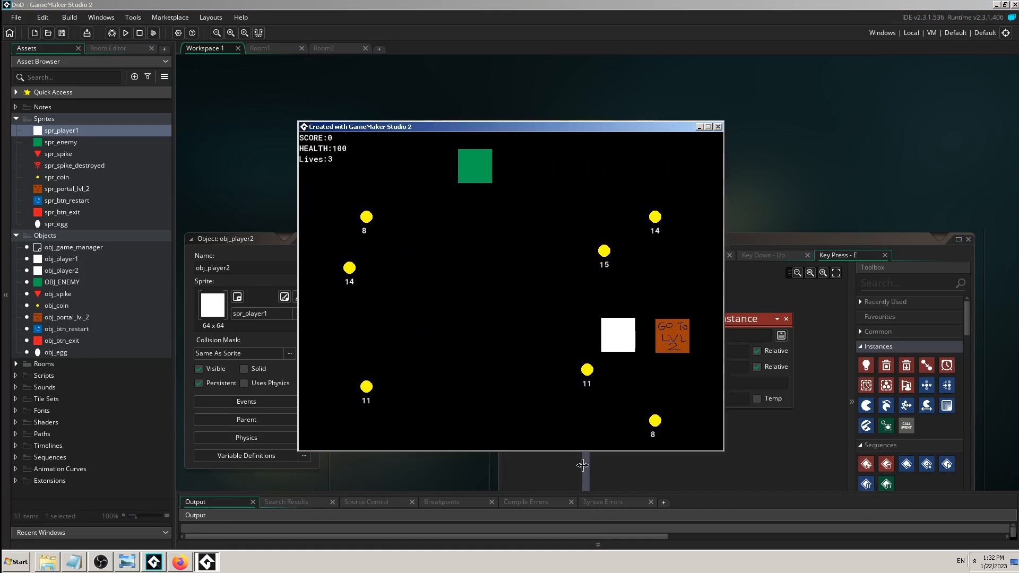
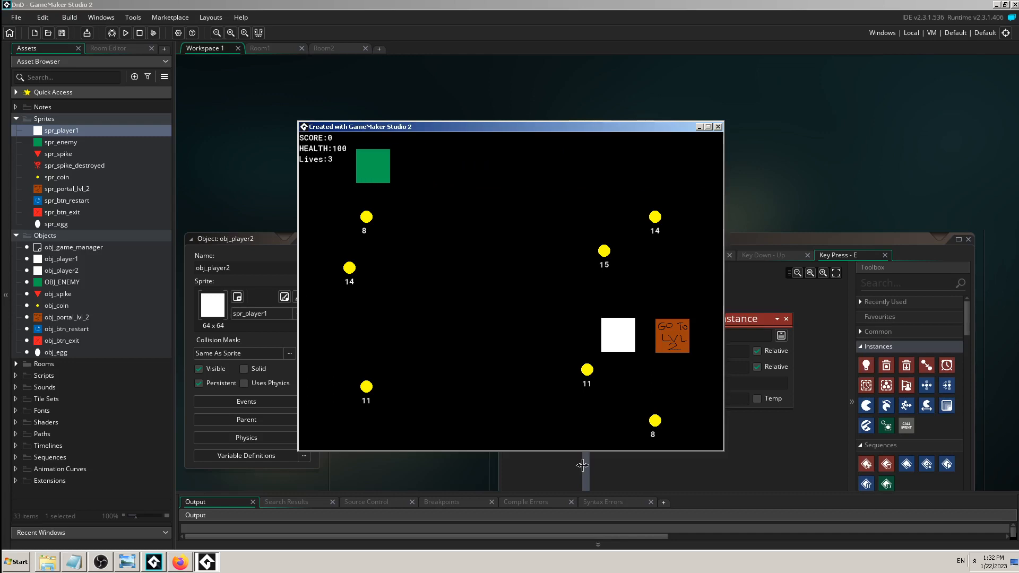
{"action": "key", "text": "e"}
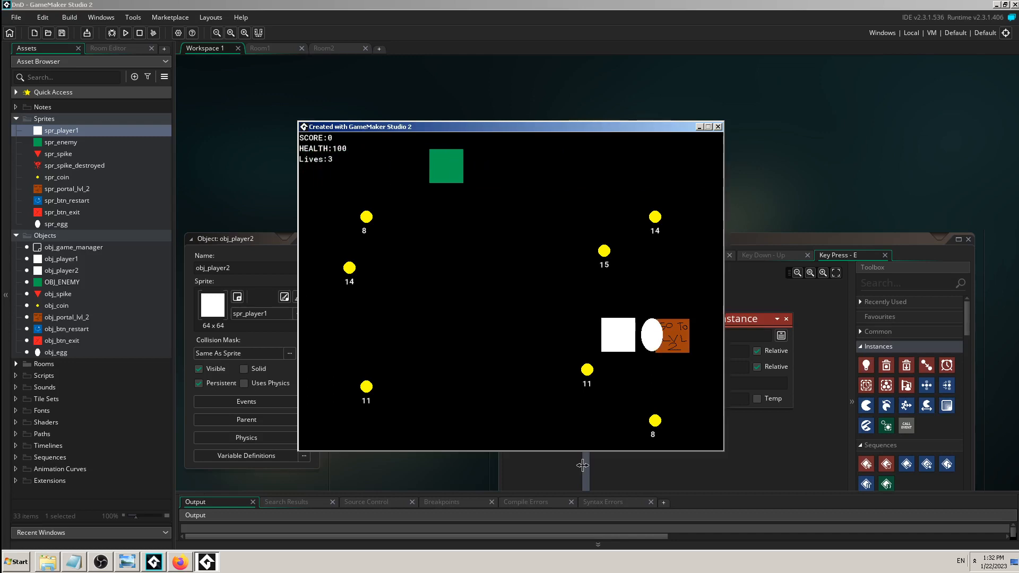
{"action": "left_click", "coordinate": [719, 127]}
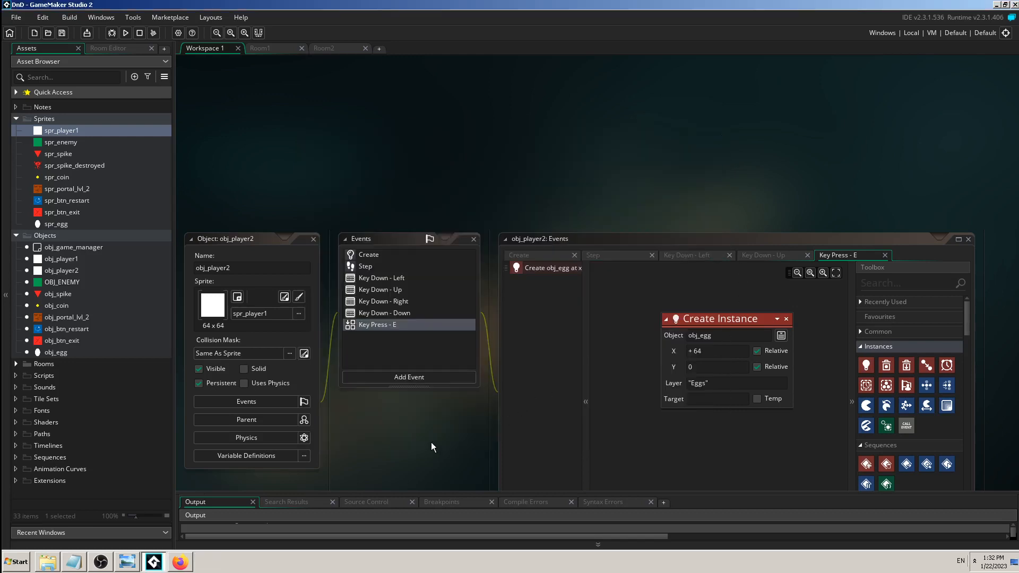
Set the Create Instance action's relative X offset to 0
{"action": "middle_click_drag", "start_coordinate": [452, 443], "coordinate": [335, 327]}
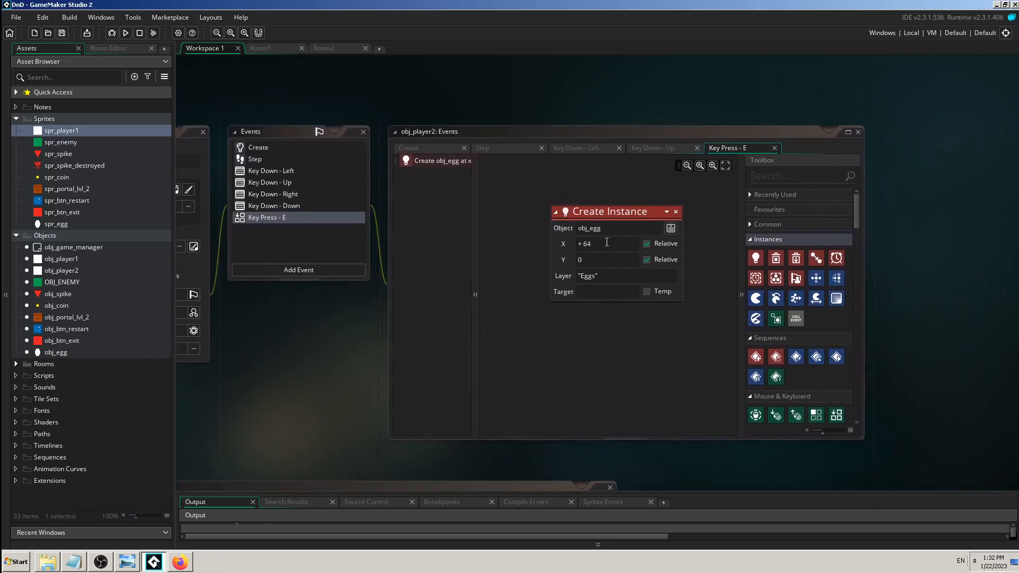
{"action": "left_click_drag", "start_coordinate": [606, 242], "coordinate": [566, 248]}
{"action": "type", "text": "0"}
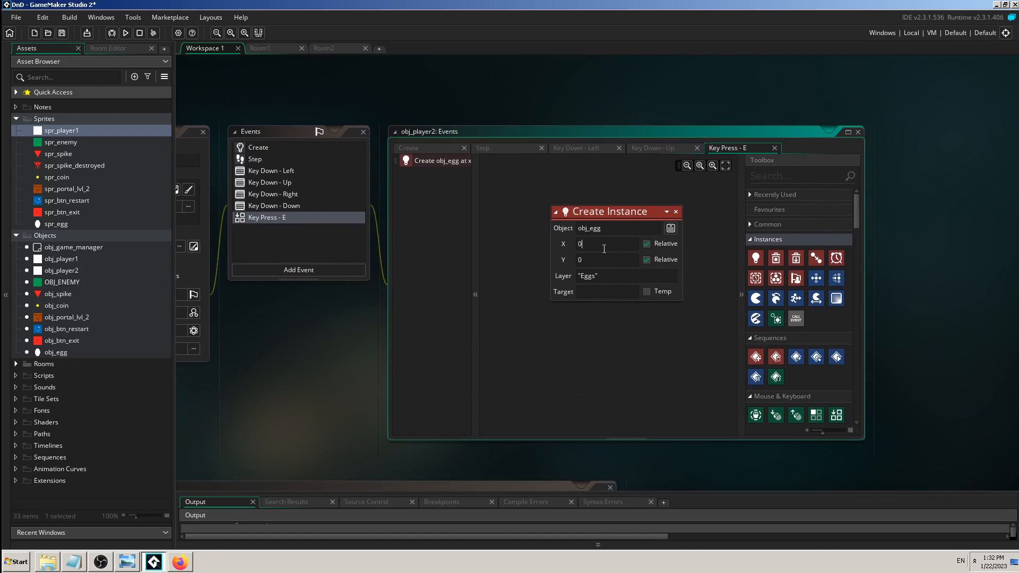
{"action": "left_click", "coordinate": [924, 256]}
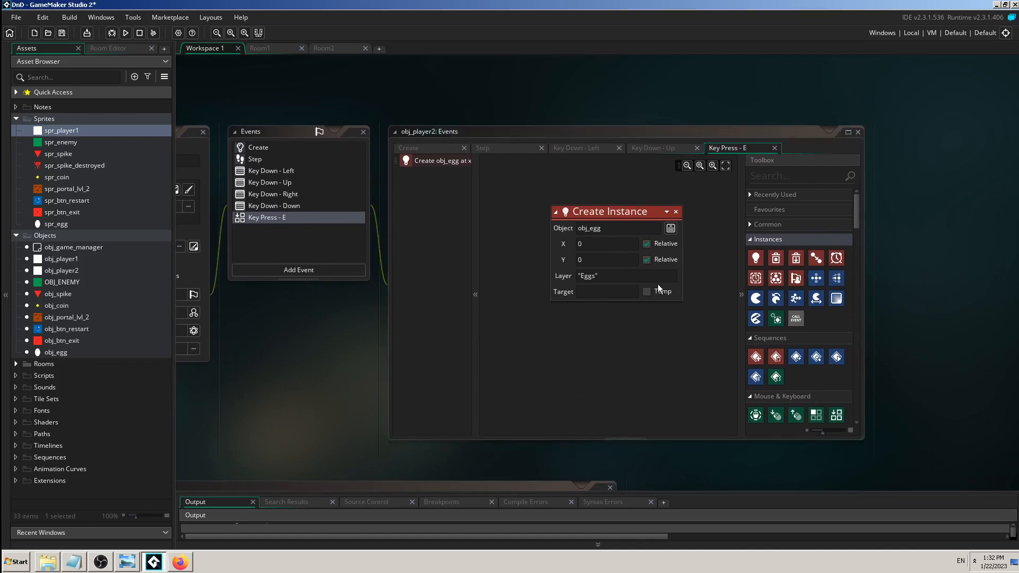
Try var_egg as the Create Instance action's target variable and clear the entry again
{"action": "scroll", "coordinate": [957, 259], "scroll_direction": "up", "scroll_amount": 3, "text": "ctrl"}
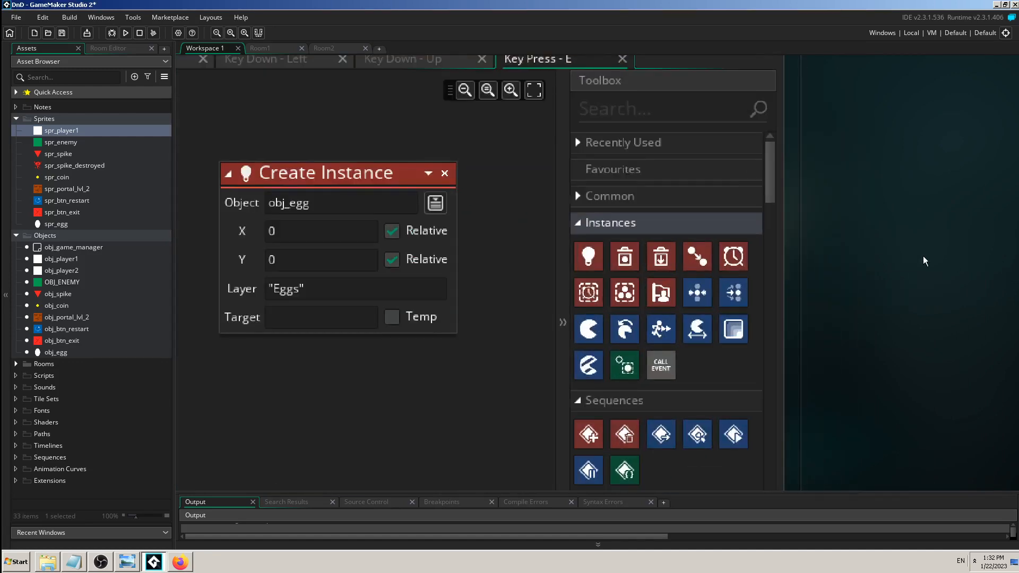
{"action": "middle_click_drag", "start_coordinate": [854, 248], "coordinate": [1000, 247]}
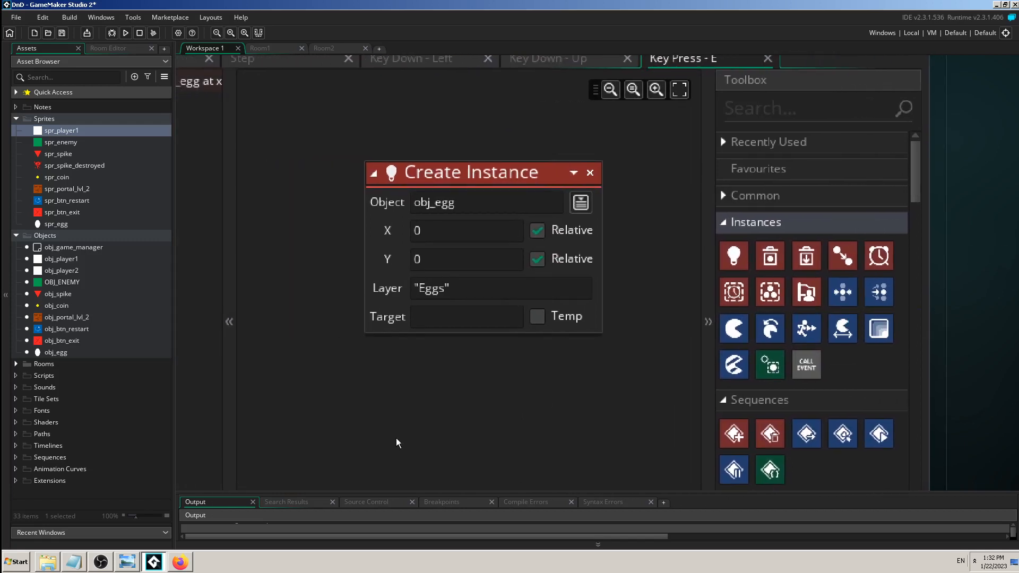
{"action": "left_click", "coordinate": [432, 321]}
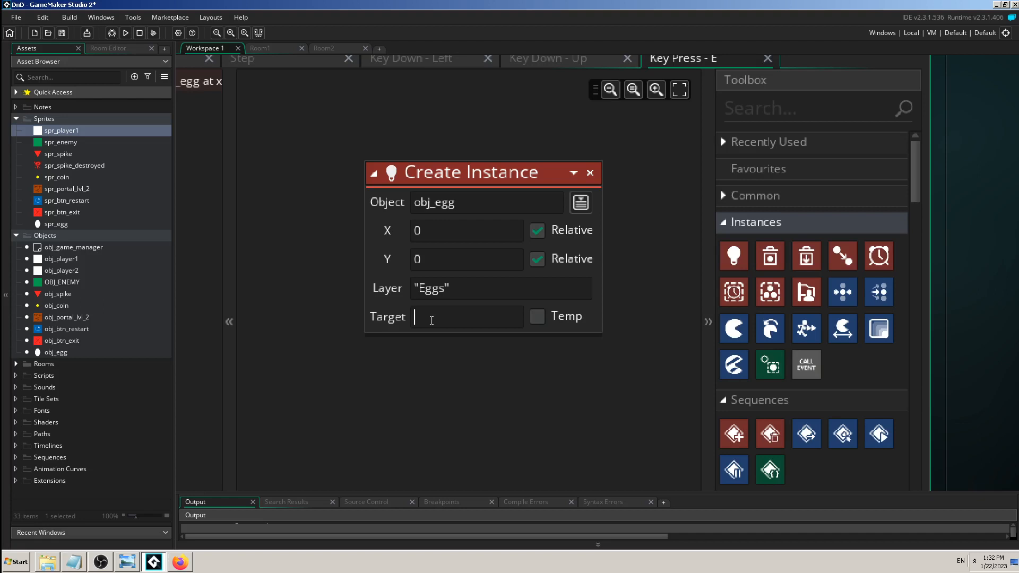
{"action": "type", "text": "var_eggs"}
{"action": "key", "text": "BackSpace"}
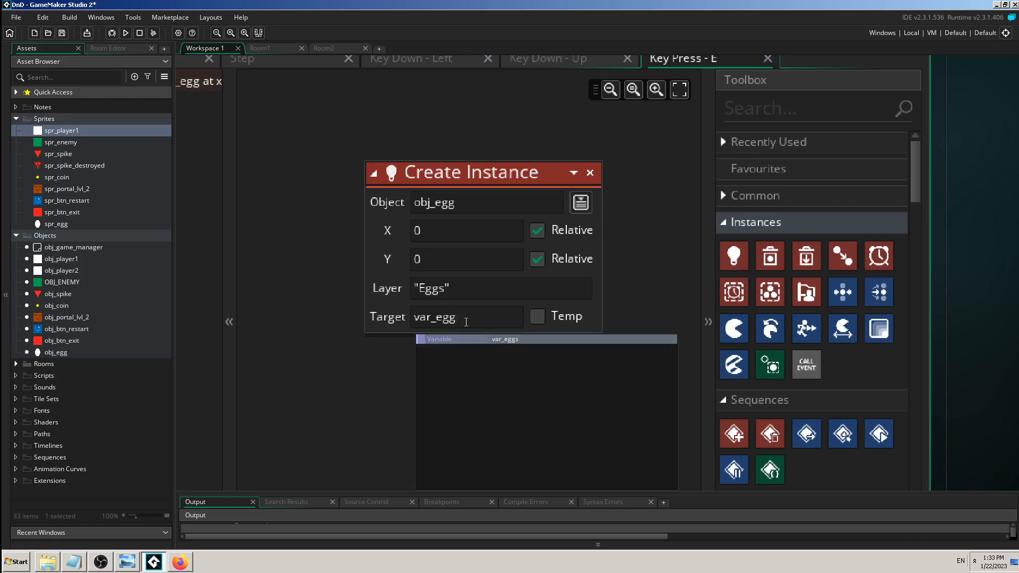
{"action": "key", "text": "BackSpace"}
{"action": "key", "text": "BackSpace"}
{"action": "key", "text": "BackSpace"}
{"action": "key", "text": "BackSpace"}
{"action": "key", "text": "BackSpace"}
{"action": "key", "text": "BackSpace"}
{"action": "key", "text": "BackSpace"}
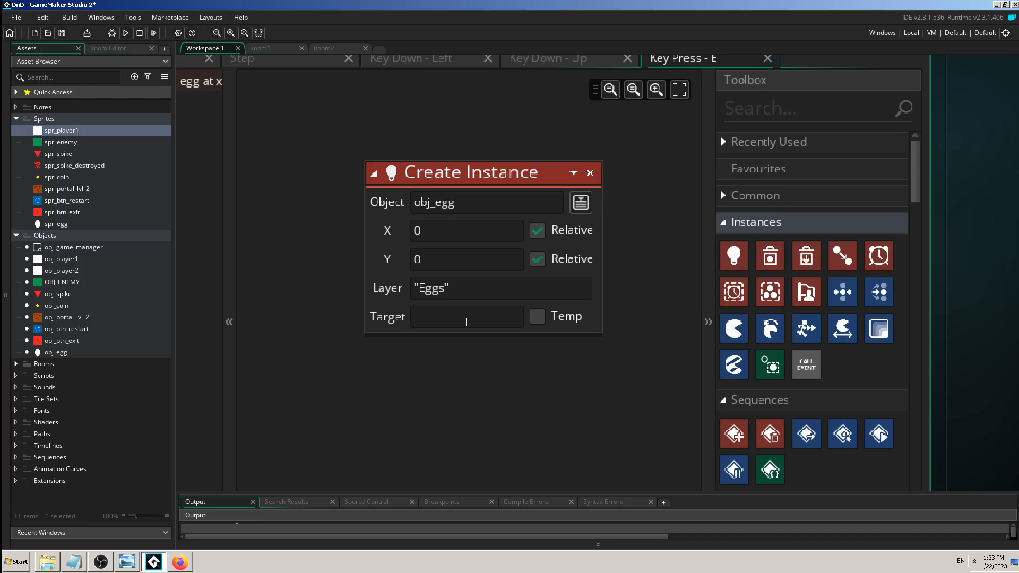
Examine the layer properties of Room1 and the object instances listed on its Instances layer, and return to the Create Instance action
{"action": "left_click", "coordinate": [111, 48]}
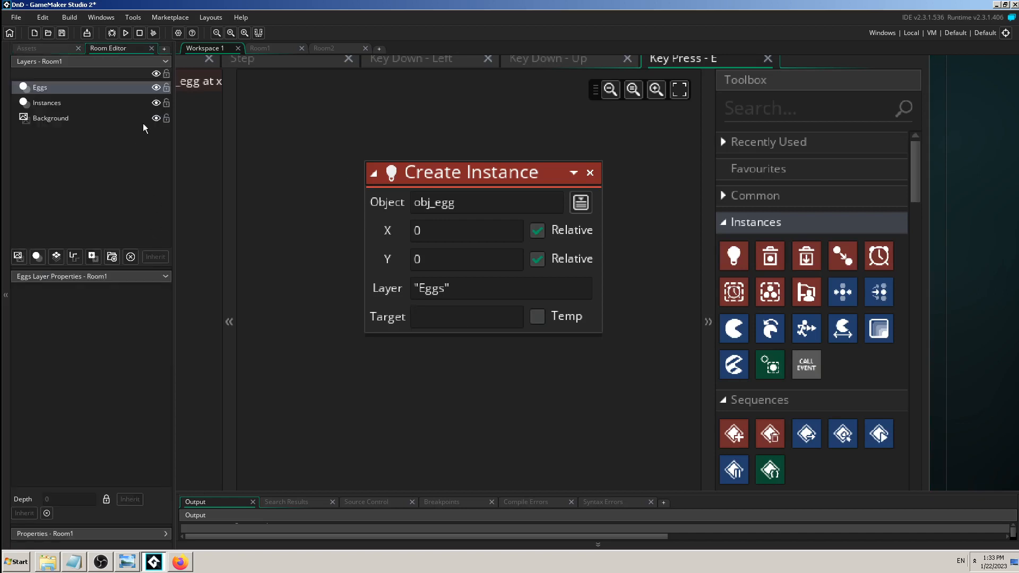
{"action": "left_click", "coordinate": [263, 49]}
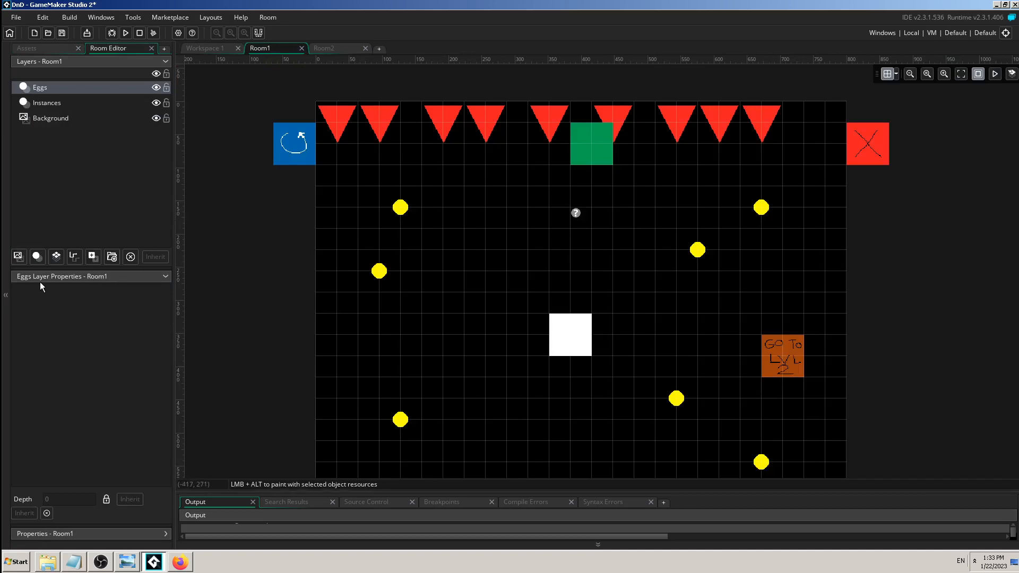
{"action": "left_click", "coordinate": [162, 275]}
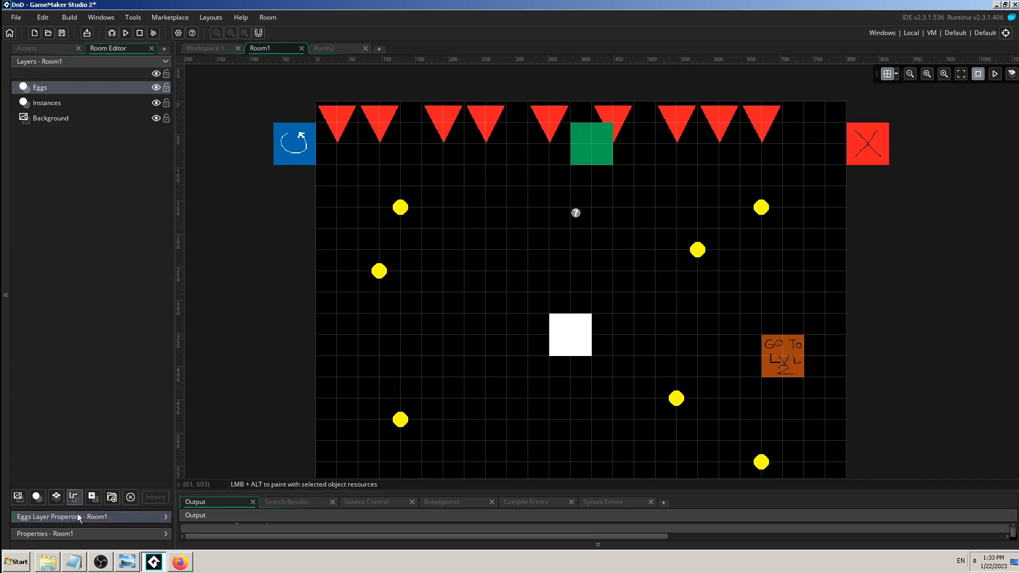
{"action": "right_click", "coordinate": [98, 521]}
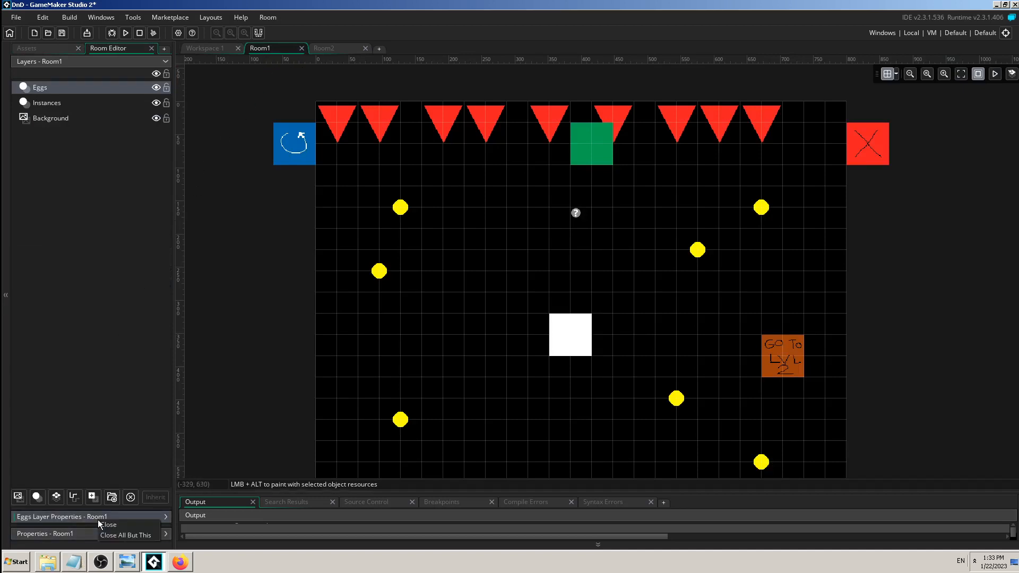
{"action": "left_click_drag", "start_coordinate": [98, 507], "coordinate": [148, 219]}
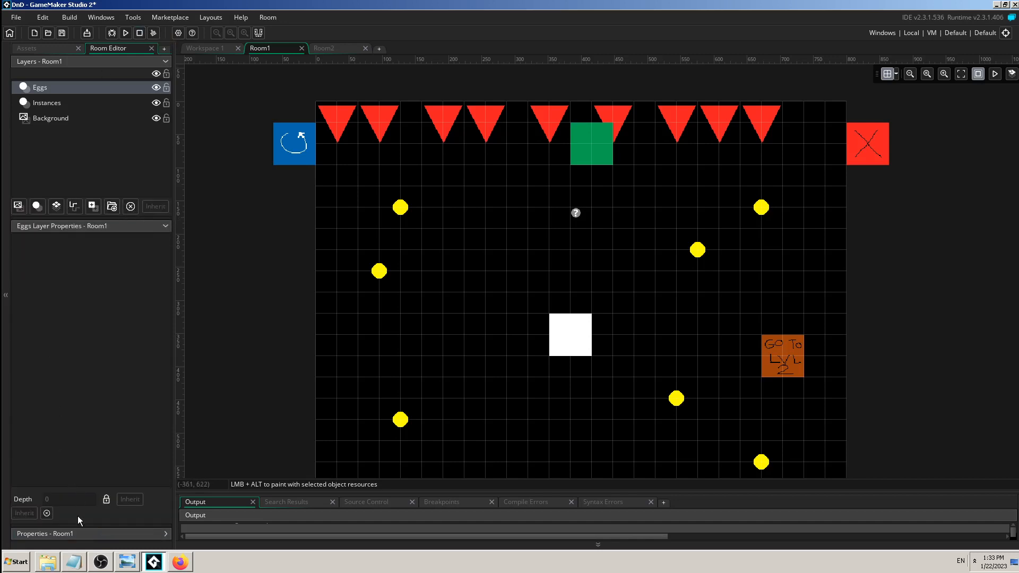
{"action": "left_click", "coordinate": [82, 532]}
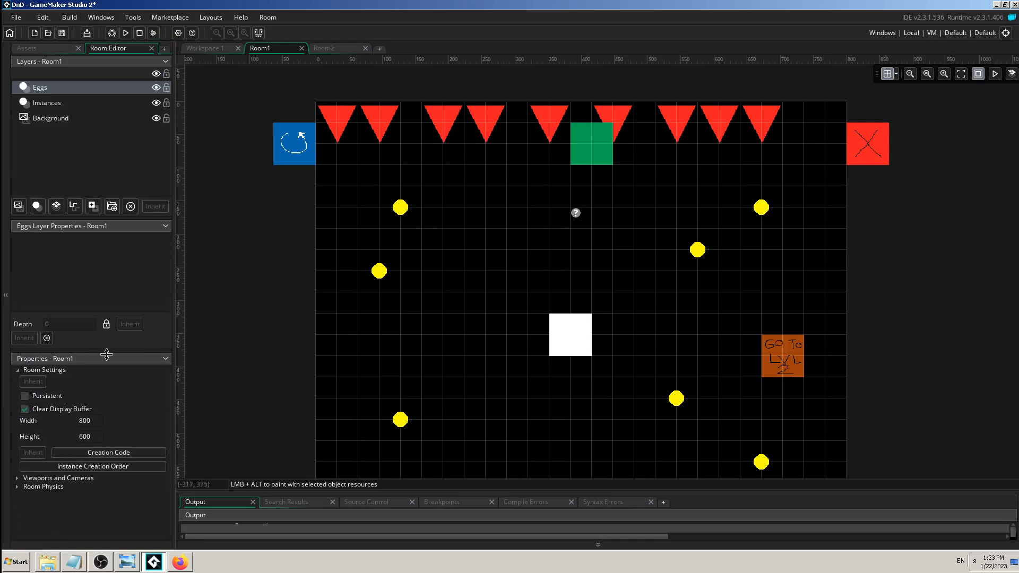
{"action": "left_click", "coordinate": [167, 228]}
{"action": "left_click", "coordinate": [168, 228]}
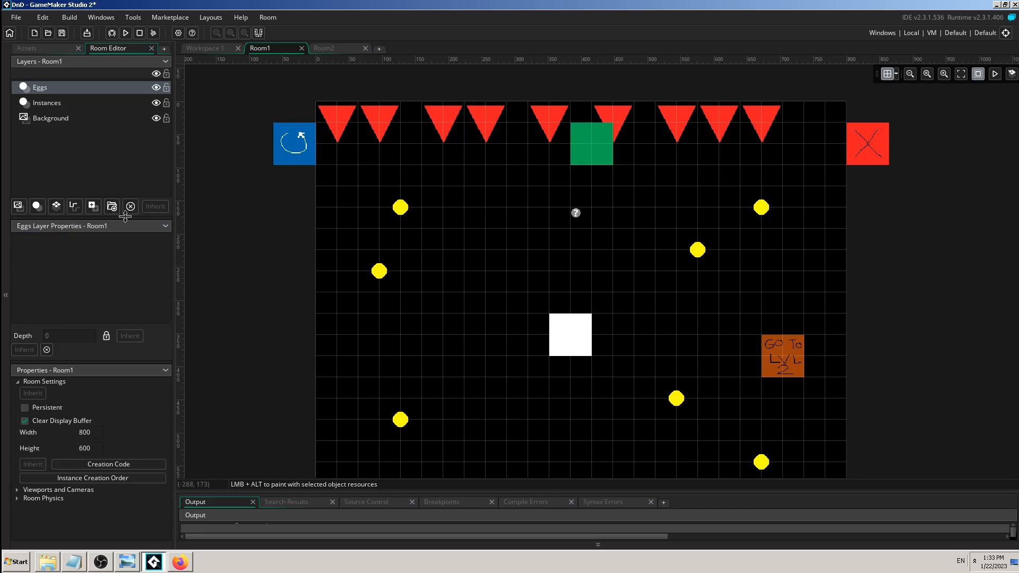
{"action": "left_click_drag", "start_coordinate": [126, 216], "coordinate": [125, 178]}
{"action": "left_click", "coordinate": [55, 104]}
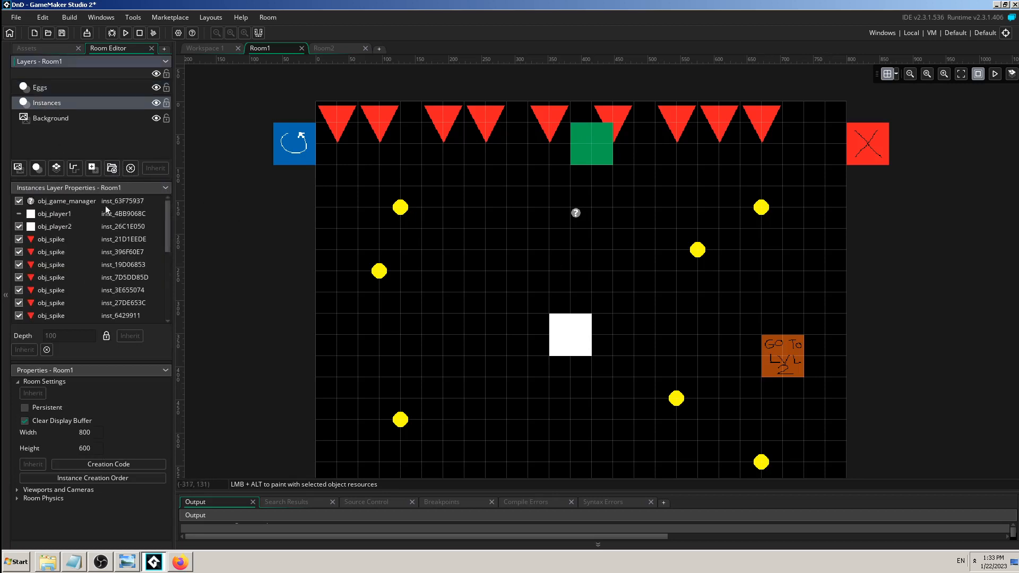
{"action": "scroll", "coordinate": [78, 238], "scroll_direction": "down", "scroll_amount": 2}
{"action": "scroll", "coordinate": [77, 236], "scroll_direction": "down", "scroll_amount": 2}
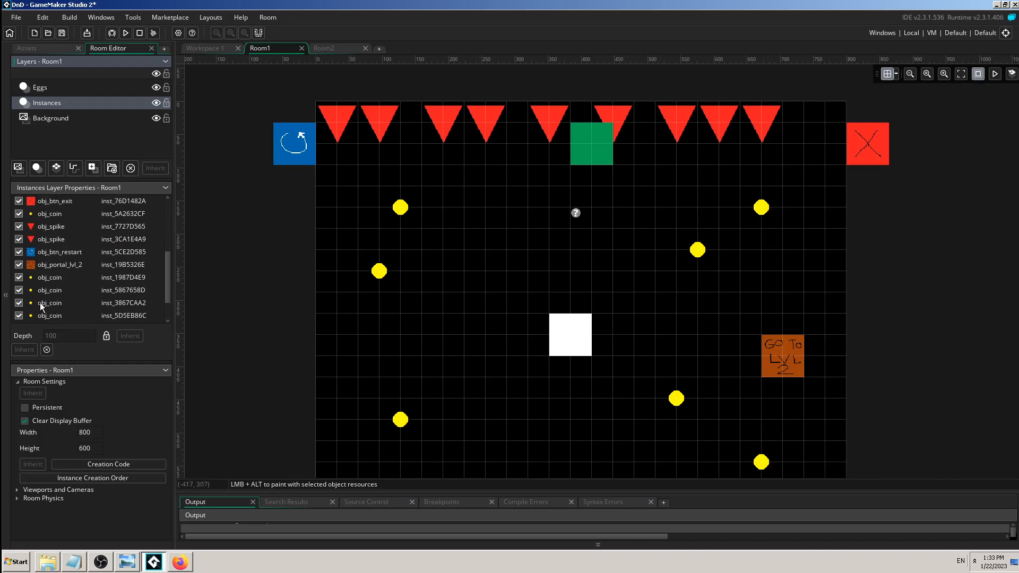
{"action": "left_click", "coordinate": [202, 48]}
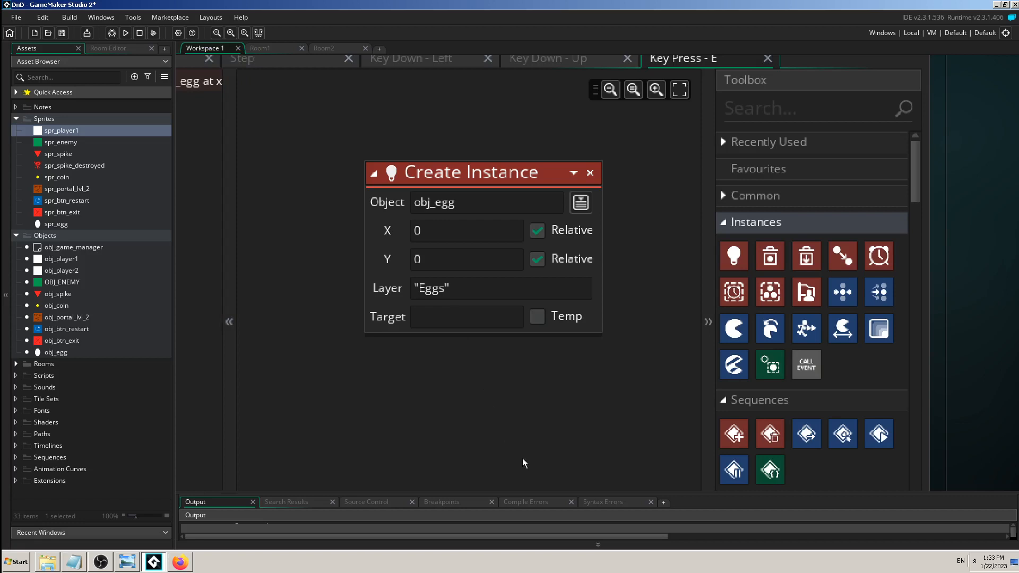
{"action": "left_click", "coordinate": [532, 543]}
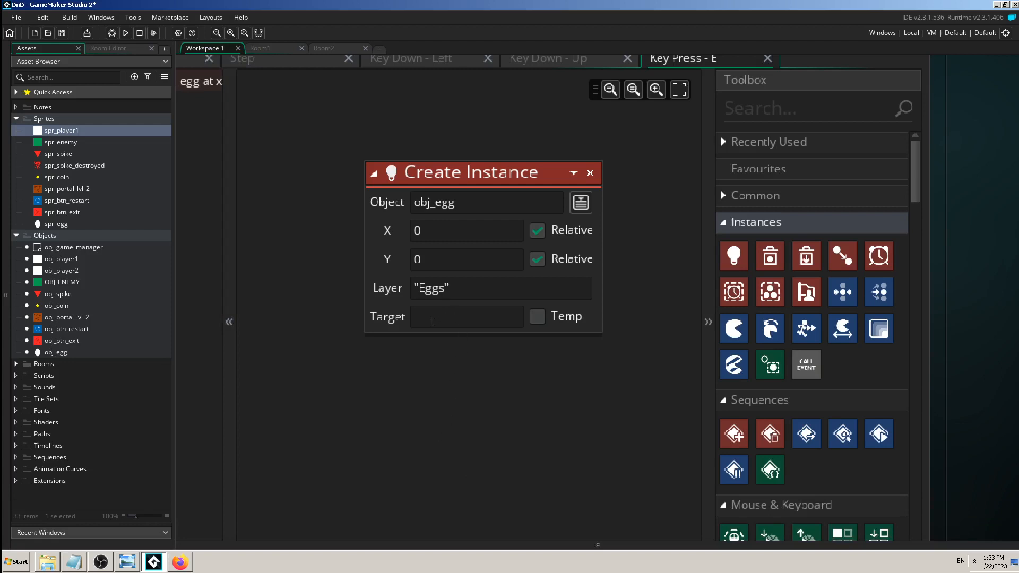
{"action": "scroll", "coordinate": [310, 303], "scroll_direction": "down", "scroll_amount": 1, "text": "ctrl"}
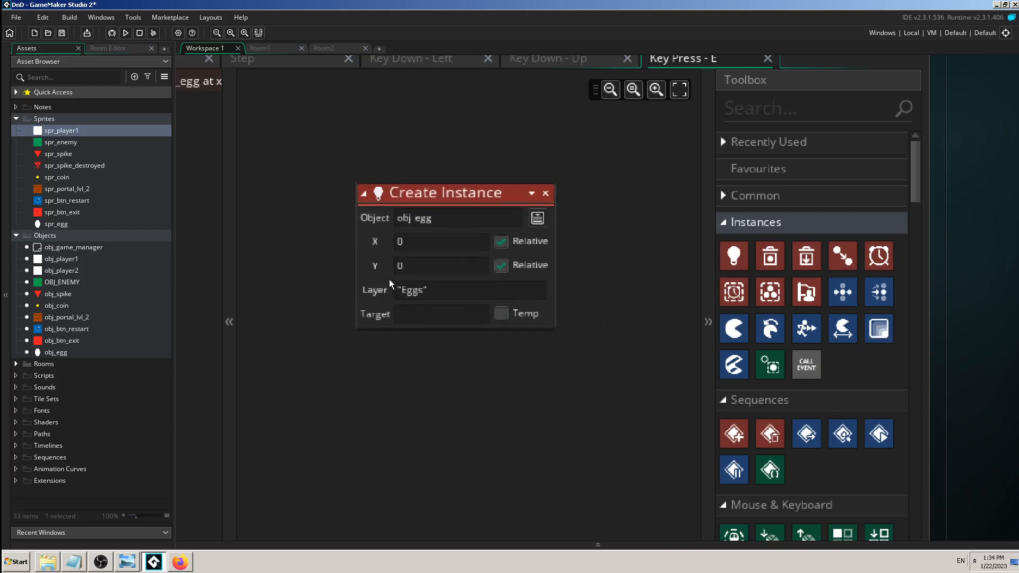
{"action": "left_click", "coordinate": [265, 50]}
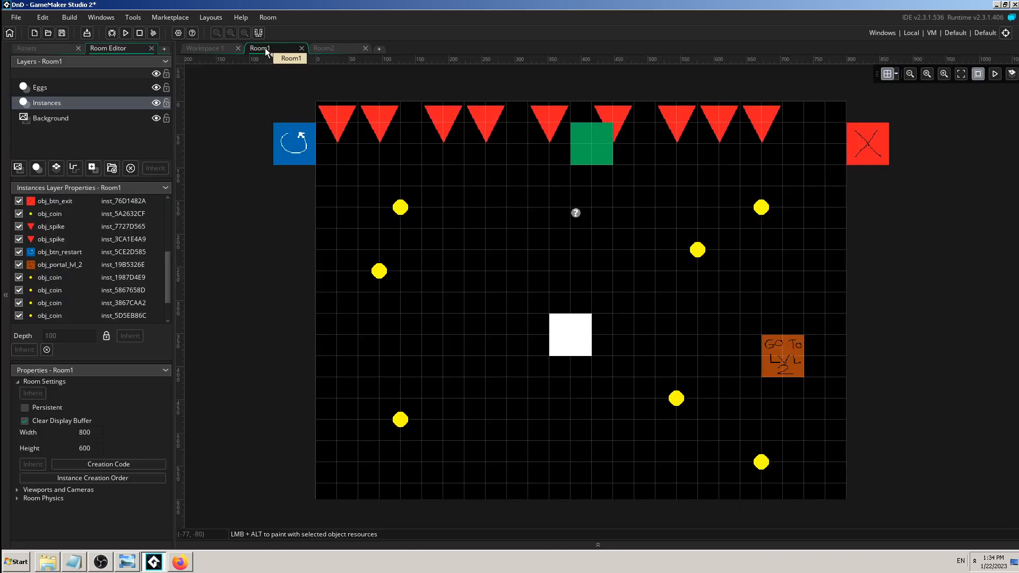
{"action": "left_click", "coordinate": [137, 563]}
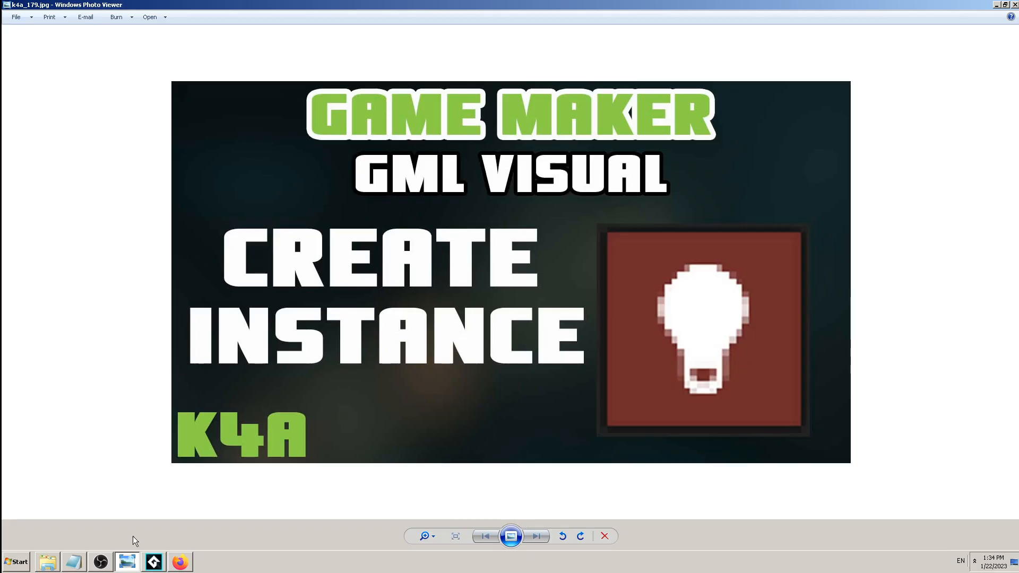
{"action": "left_click", "coordinate": [101, 562]}
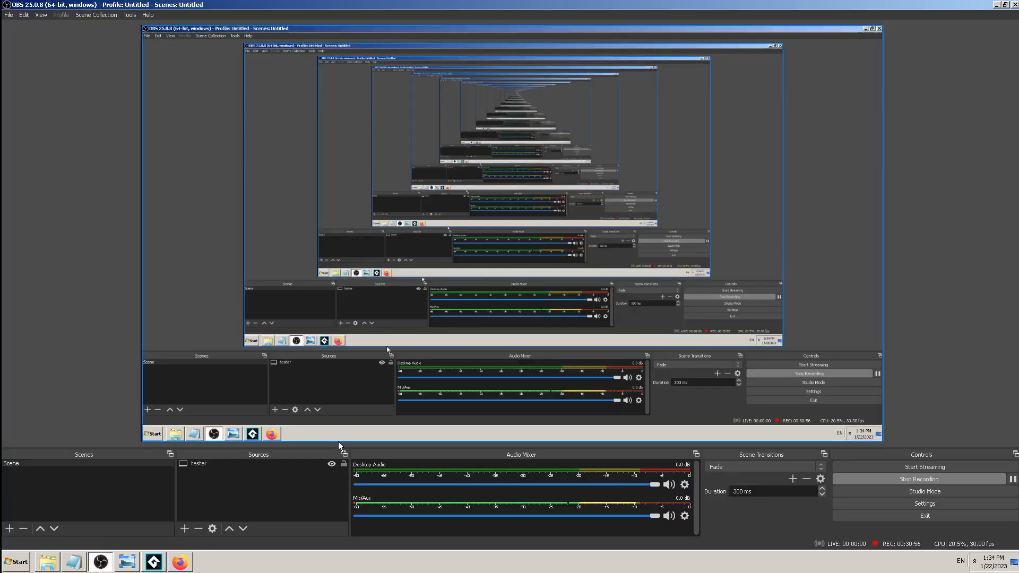
{"action": "left_click", "coordinate": [161, 564]}
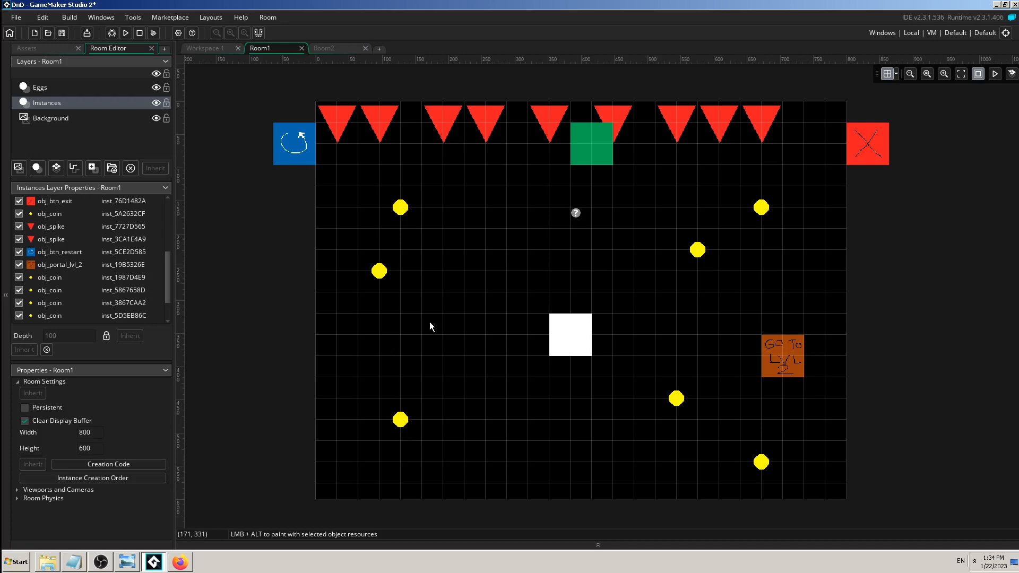
Run the game and create three eggs in a vertical column below each other, moving the player left and down between them
{"action": "left_click", "coordinate": [128, 33]}
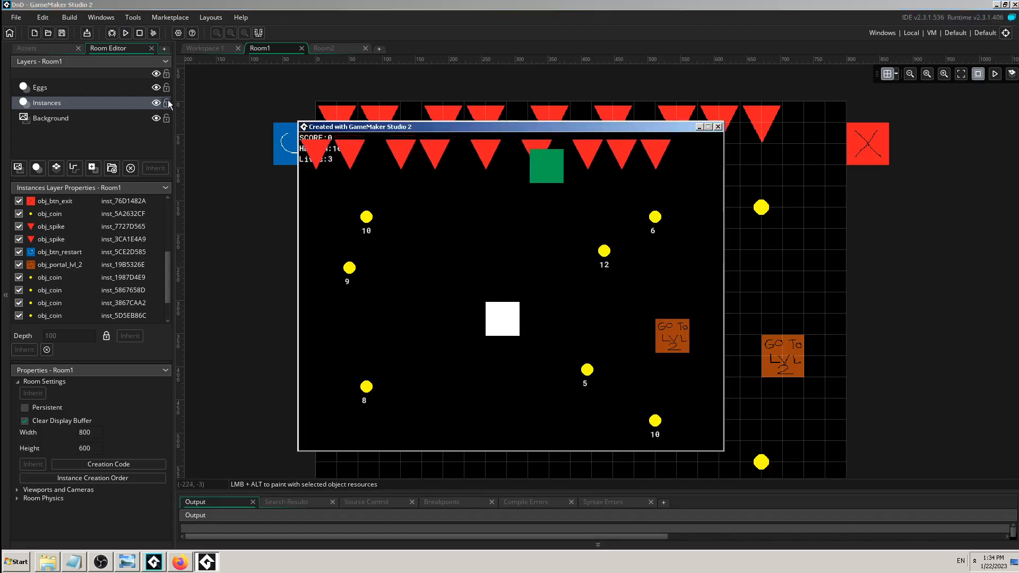
{"action": "key", "text": "Left"}
{"action": "key", "text": "Left"}
{"action": "key", "text": "Down"}
{"action": "key", "text": "Right"}
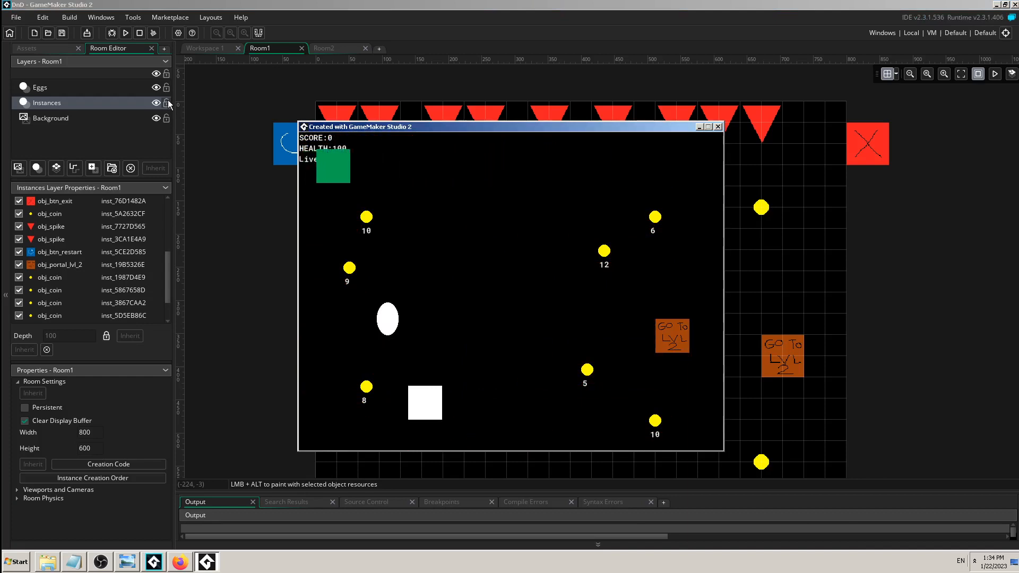
{"action": "key", "text": "Left"}
{"action": "key", "text": "Down"}
{"action": "key", "text": "Right"}
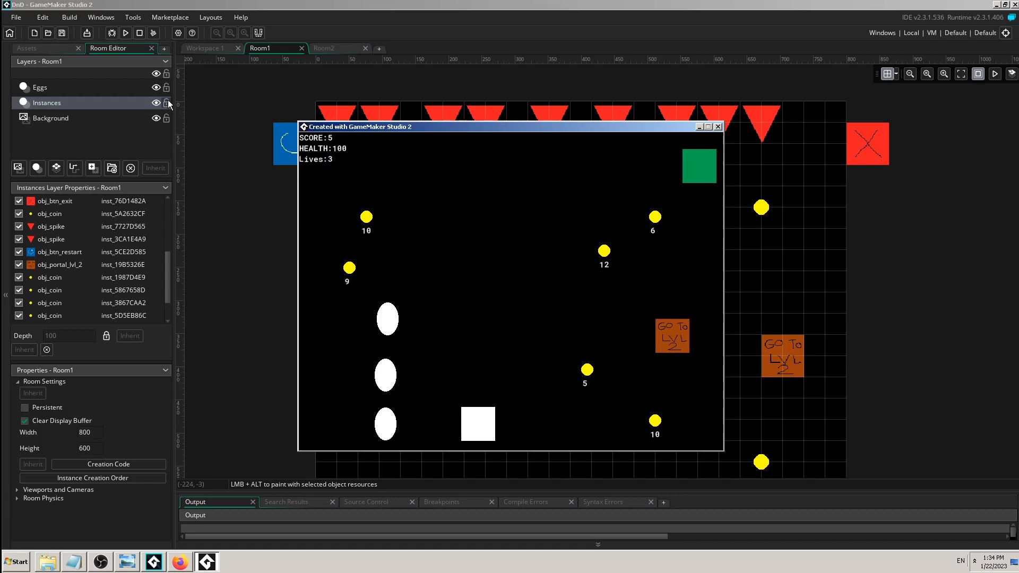
Create a second vertical column of four eggs while moving the player upward through the middle of the room
{"action": "key", "text": "Up"}
{"action": "key", "text": "Up"}
{"action": "key", "text": "space"}
{"action": "key", "text": "Up"}
{"action": "key", "text": "space"}
{"action": "key", "text": "Up"}
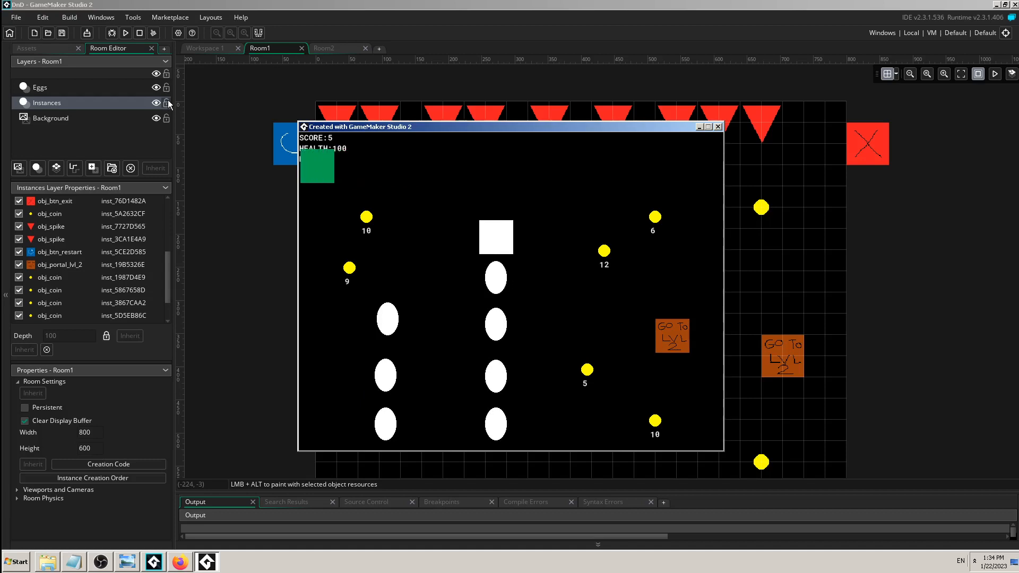
Create three more eggs in the upper part of the room, moving the player between them, and close the game
{"action": "key", "text": "space"}
{"action": "key", "text": "Left"}
{"action": "key", "text": "Up"}
{"action": "key", "text": "Right"}
{"action": "key", "text": "space"}
{"action": "key", "text": "Down"}
{"action": "key", "text": "Right"}
{"action": "key", "text": "Up"}
{"action": "key", "text": "space"}
{"action": "key", "text": "Down"}
{"action": "key", "text": "Left"}
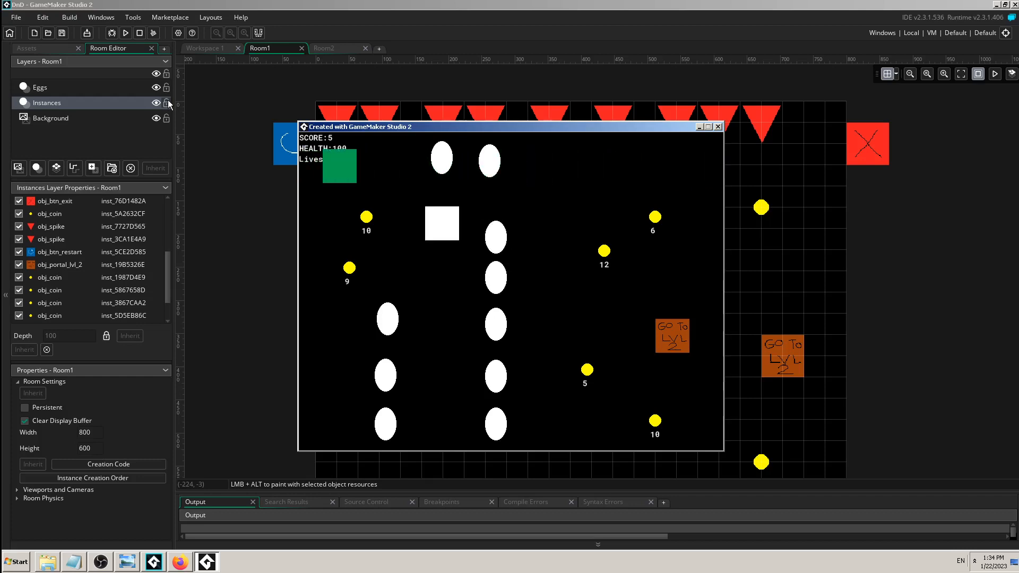
{"action": "left_click", "coordinate": [719, 127]}
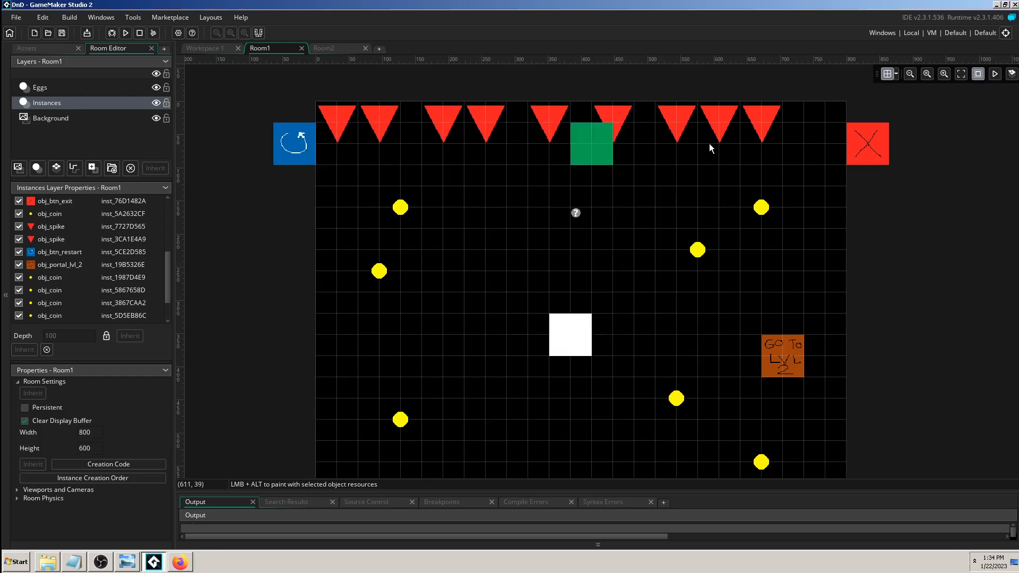
Collapse the output pane and examine the mouse events, including the global ones, that can be added to obj_player2, without adding any
{"action": "left_click", "coordinate": [457, 545]}
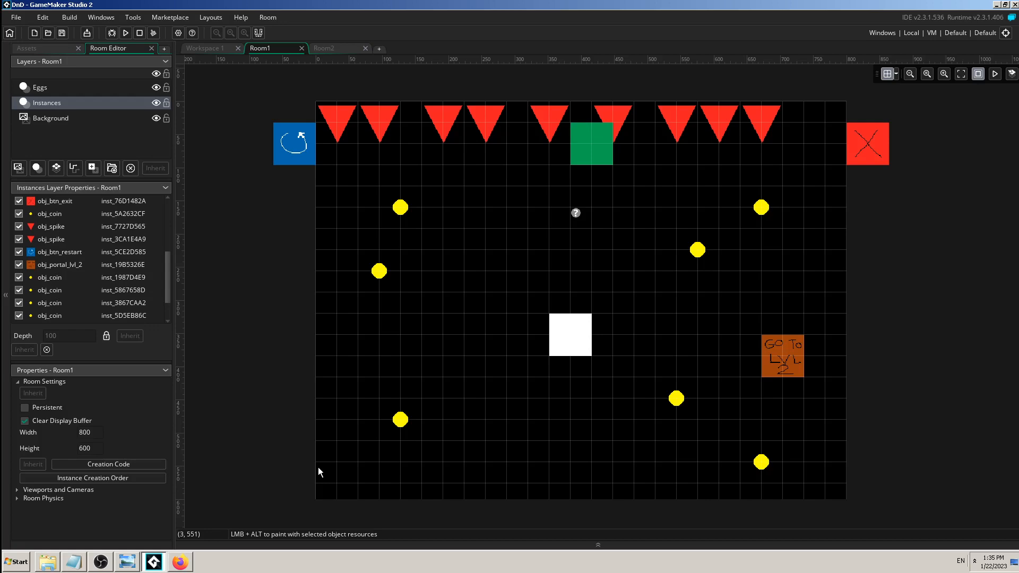
{"action": "left_click", "coordinate": [203, 48]}
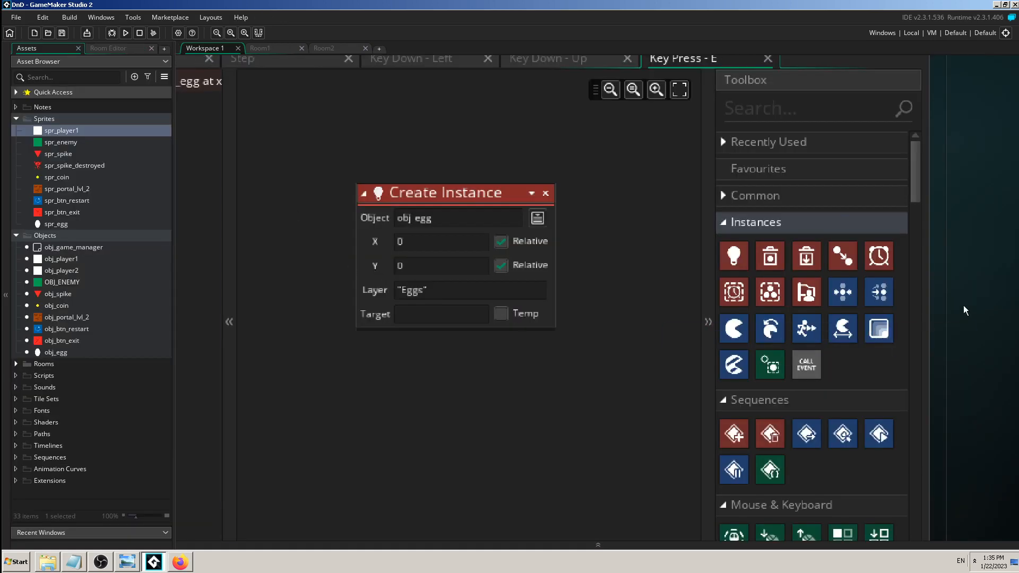
{"action": "scroll", "coordinate": [963, 305], "scroll_direction": "down", "scroll_amount": 2, "text": "ctrl"}
{"action": "scroll", "coordinate": [963, 304], "scroll_direction": "down", "scroll_amount": 1, "text": "ctrl"}
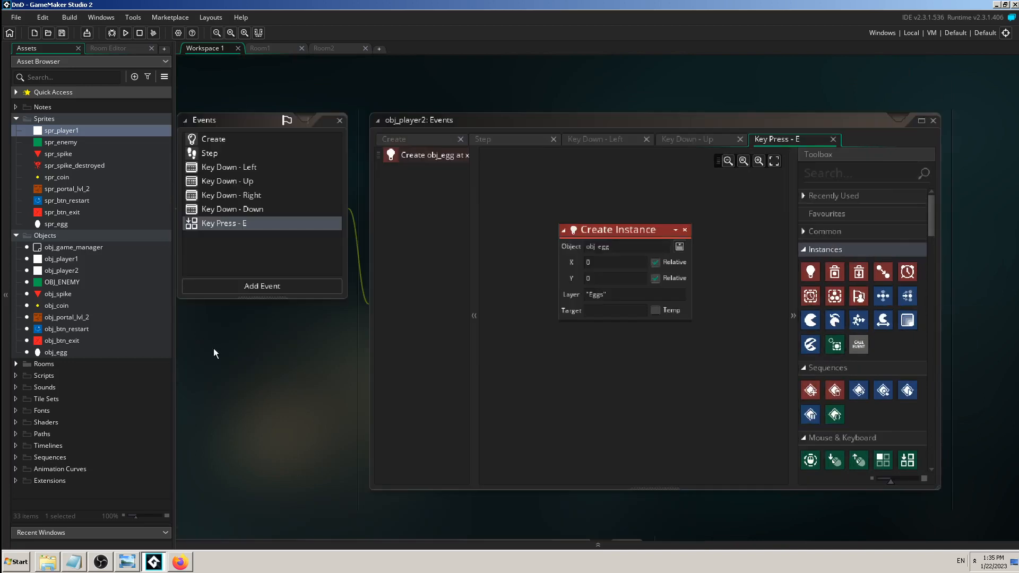
{"action": "middle_click_drag", "start_coordinate": [234, 358], "coordinate": [383, 357]}
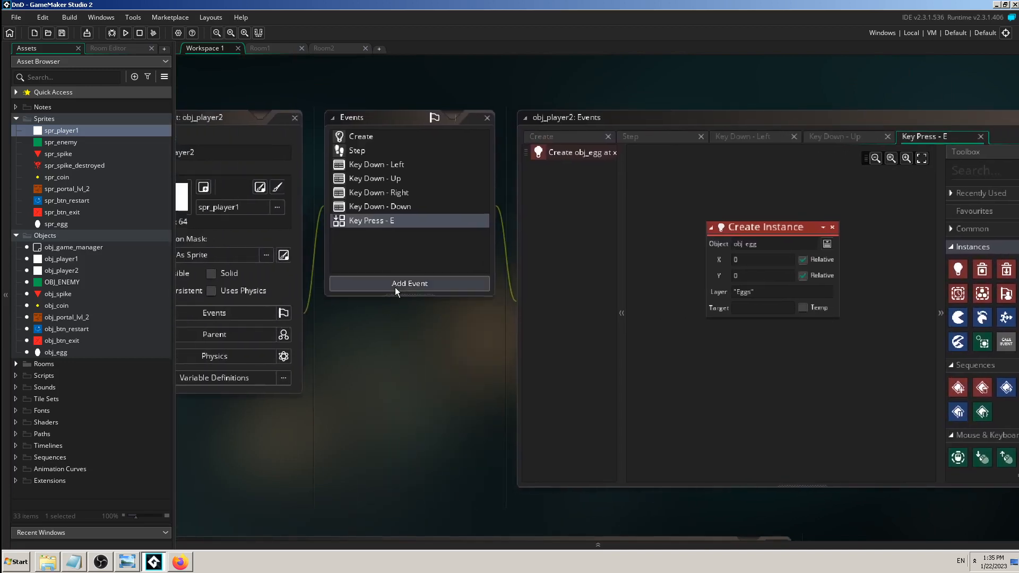
{"action": "left_click", "coordinate": [394, 285]}
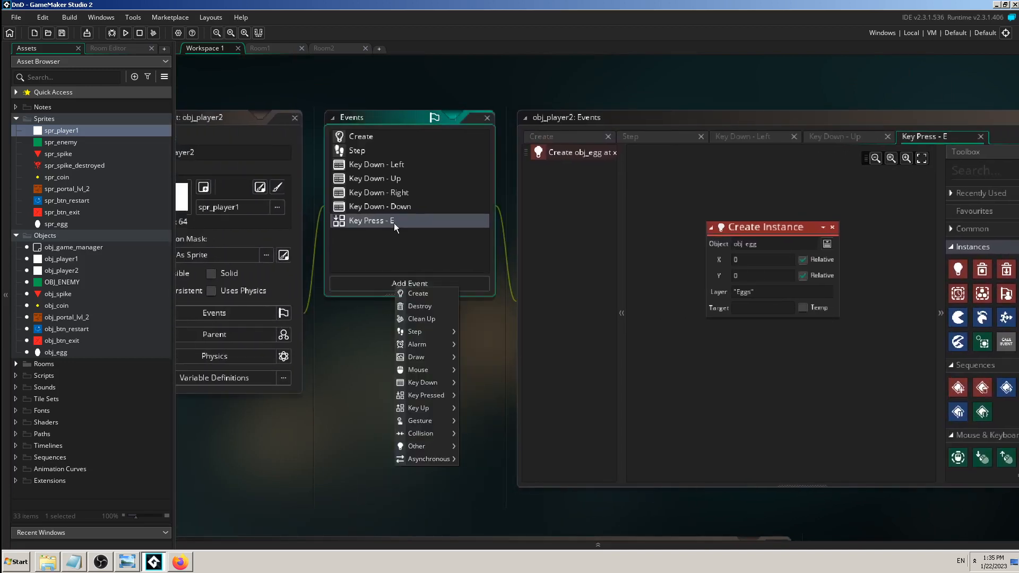
{"action": "mouse_move", "coordinate": [426, 334]}
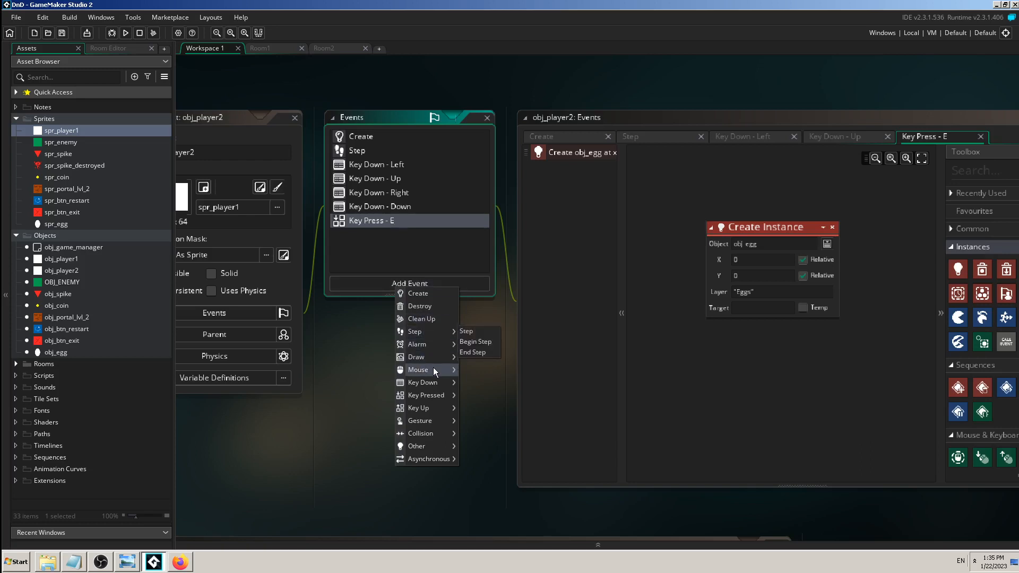
{"action": "mouse_move", "coordinate": [433, 370]}
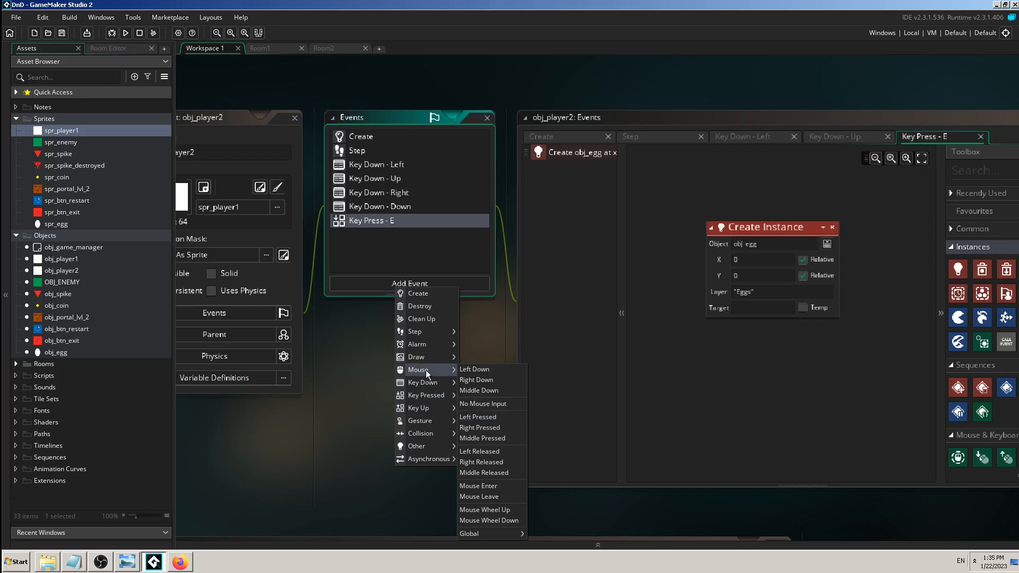
{"action": "mouse_move", "coordinate": [489, 534]}
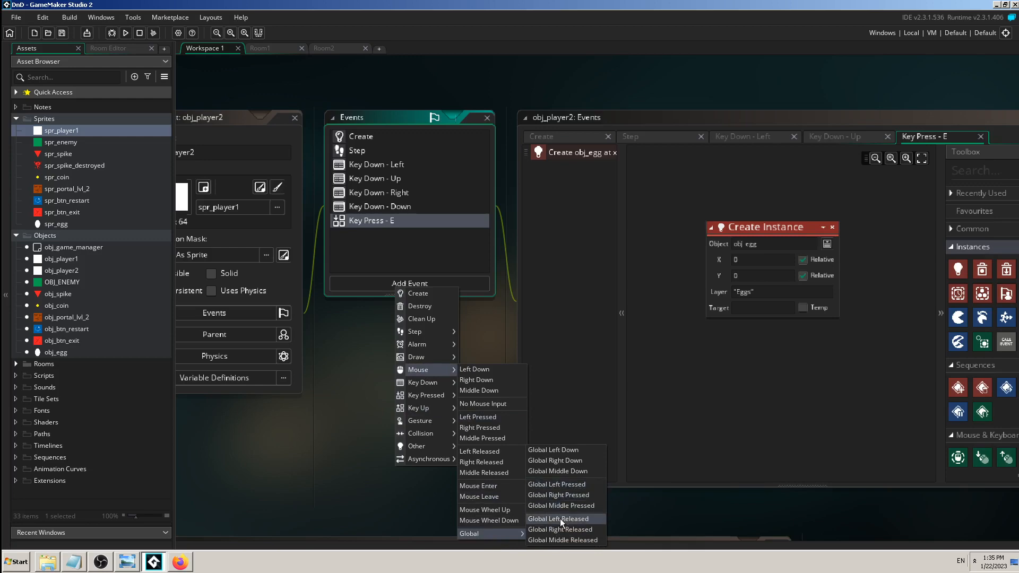
{"action": "left_click", "coordinate": [329, 468]}
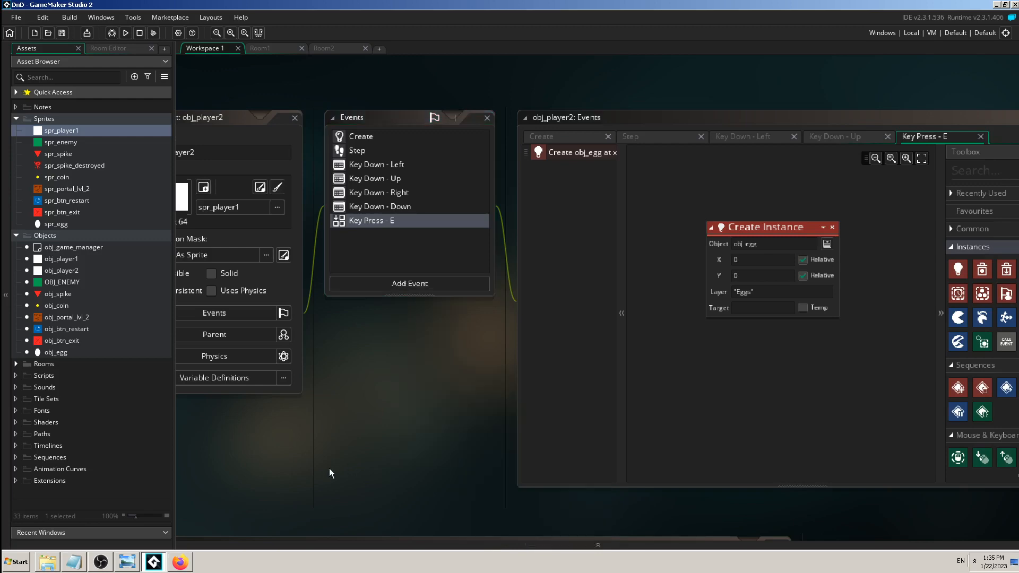
View Room1, look at OBS and the k4a_179.jpg image in Windows Photo Viewer, and return to GameMaker Studio 2
{"action": "left_click", "coordinate": [263, 49]}
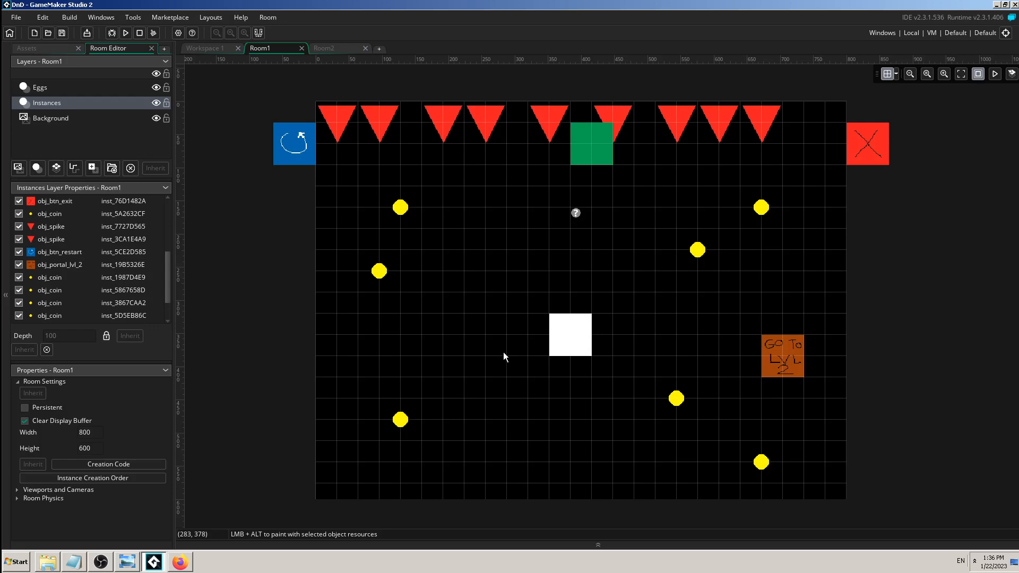
{"action": "left_click", "coordinate": [100, 561]}
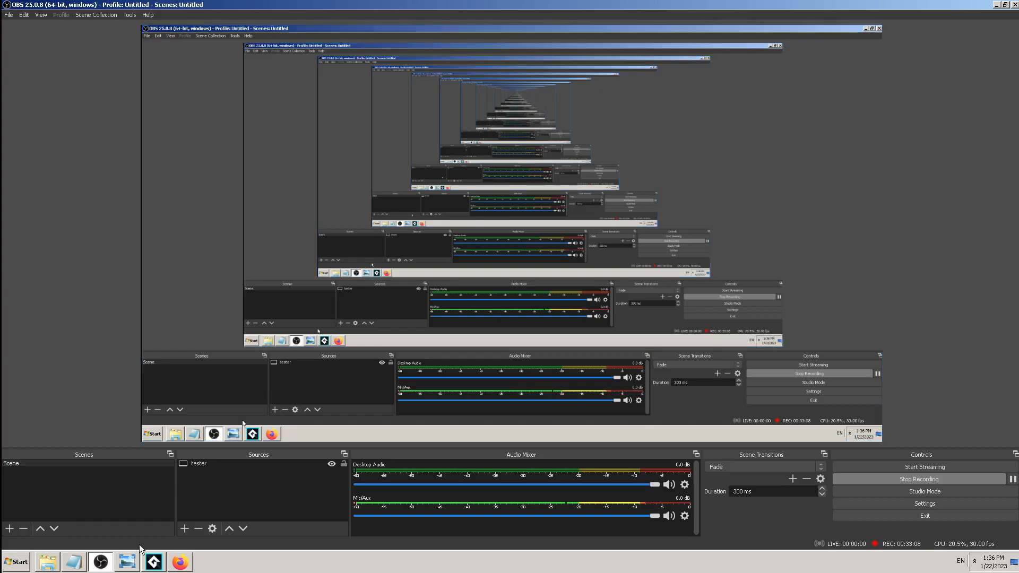
{"action": "left_click", "coordinate": [128, 562]}
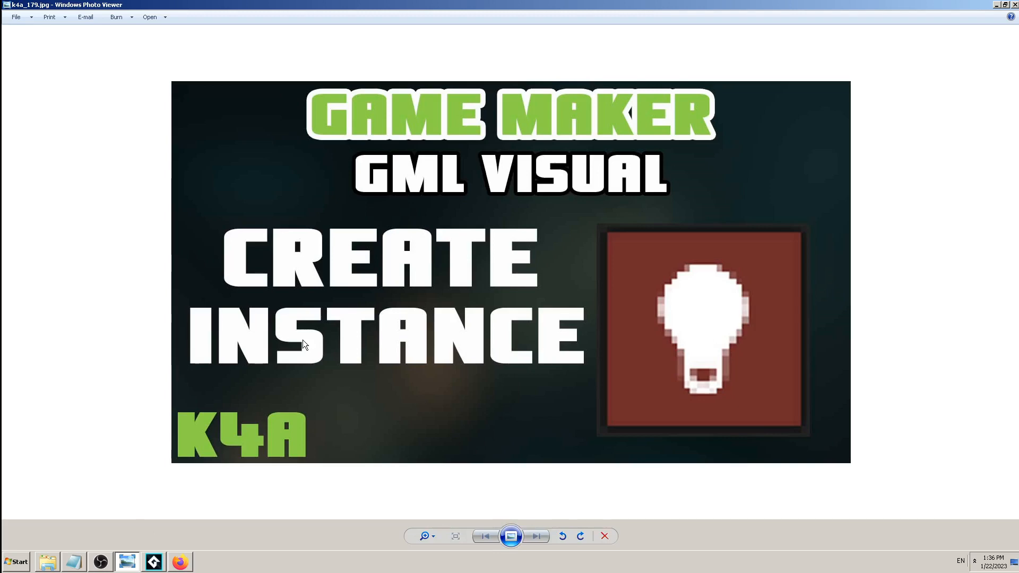
{"action": "left_click", "coordinate": [153, 561]}
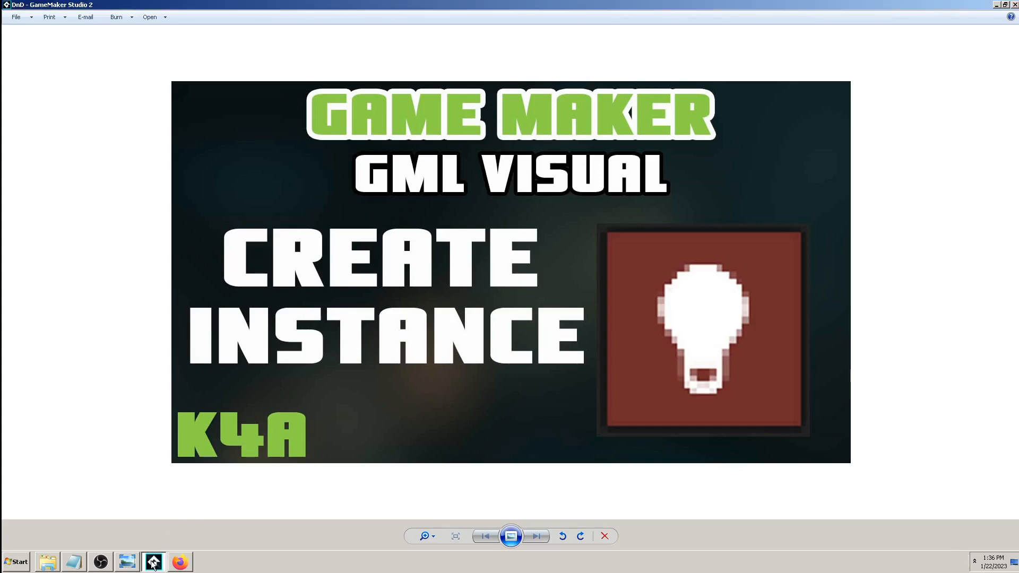
Examine the Wrap Around Room action in obj_player2's Step event, look at Room1 and return to Workspace 1
{"action": "left_click", "coordinate": [212, 50]}
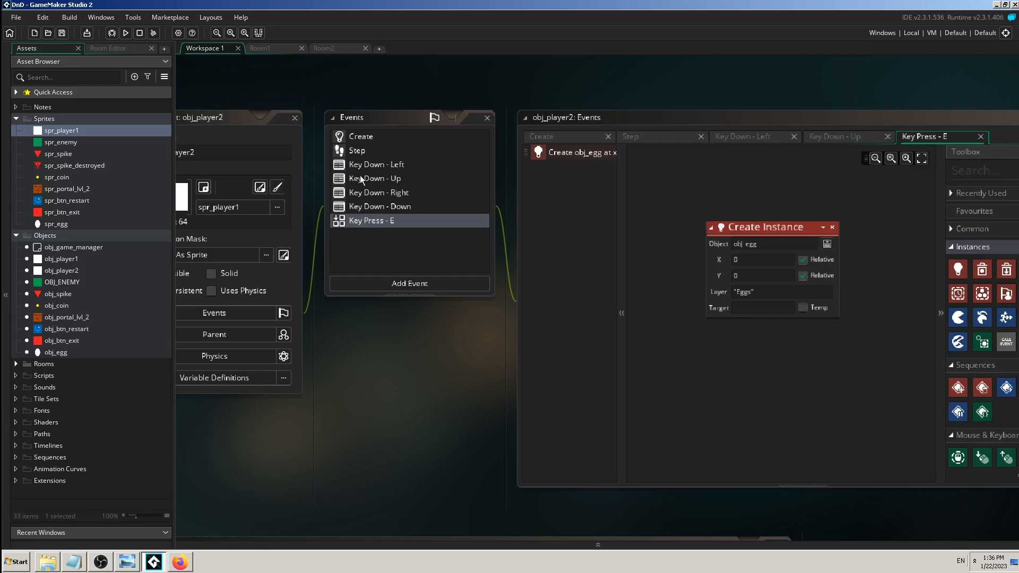
{"action": "left_click", "coordinate": [229, 33]}
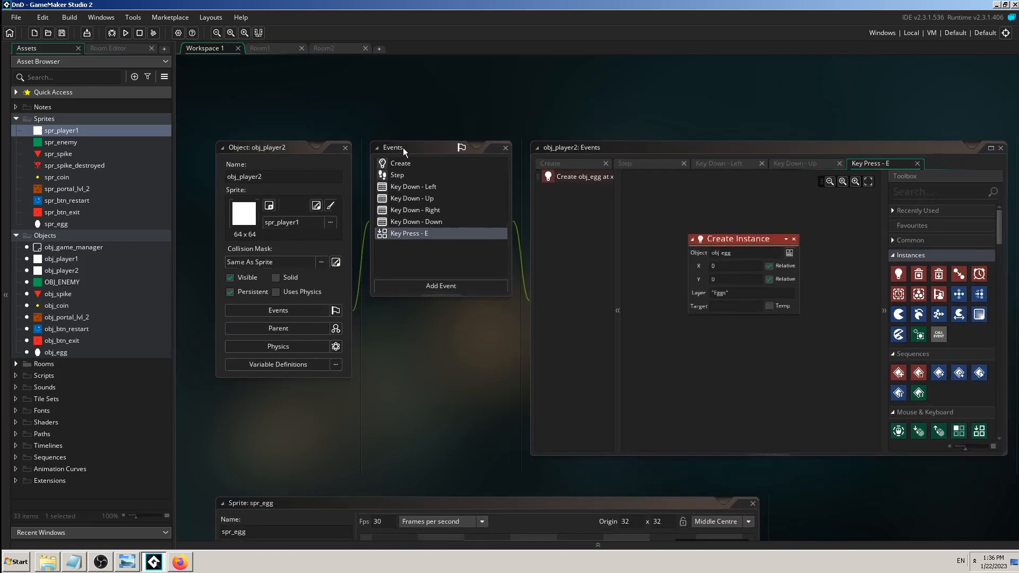
{"action": "left_click", "coordinate": [411, 176]}
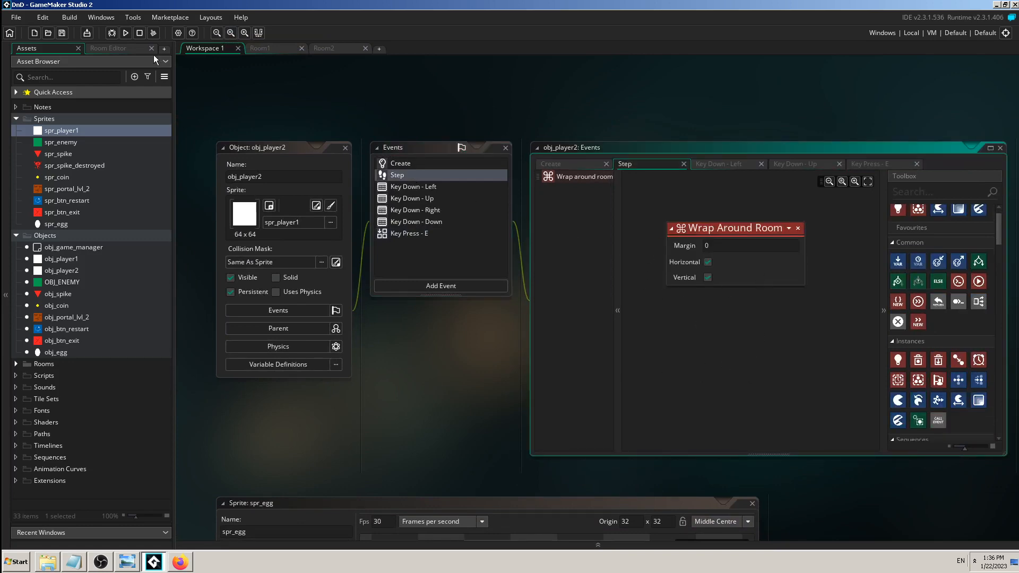
{"action": "left_click", "coordinate": [262, 48]}
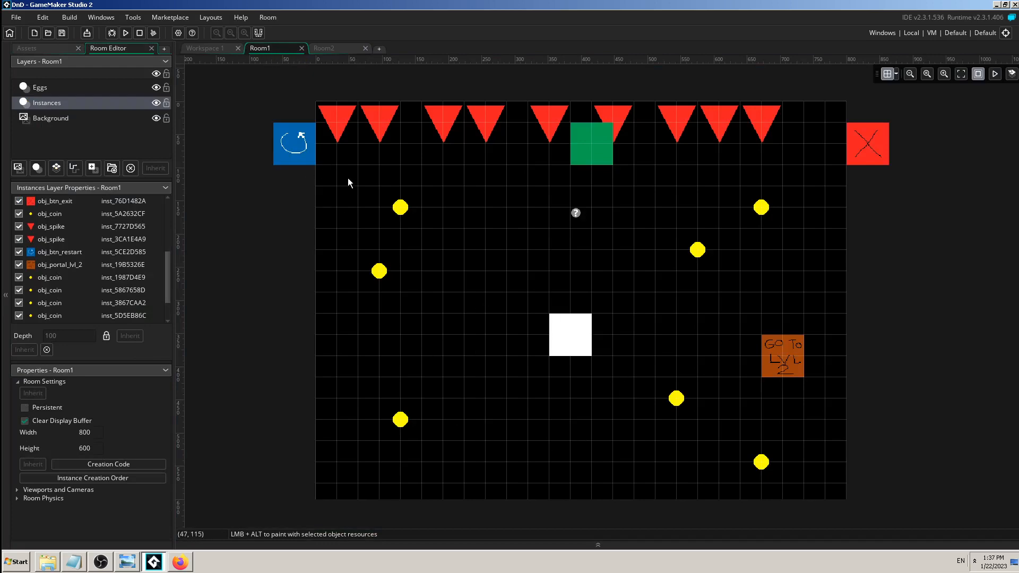
{"action": "left_click", "coordinate": [211, 49]}
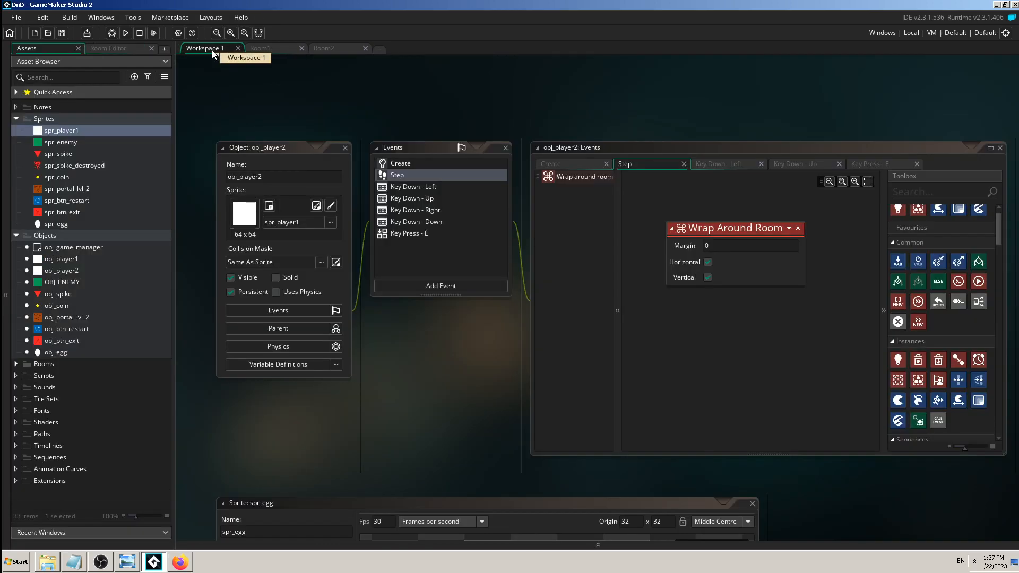